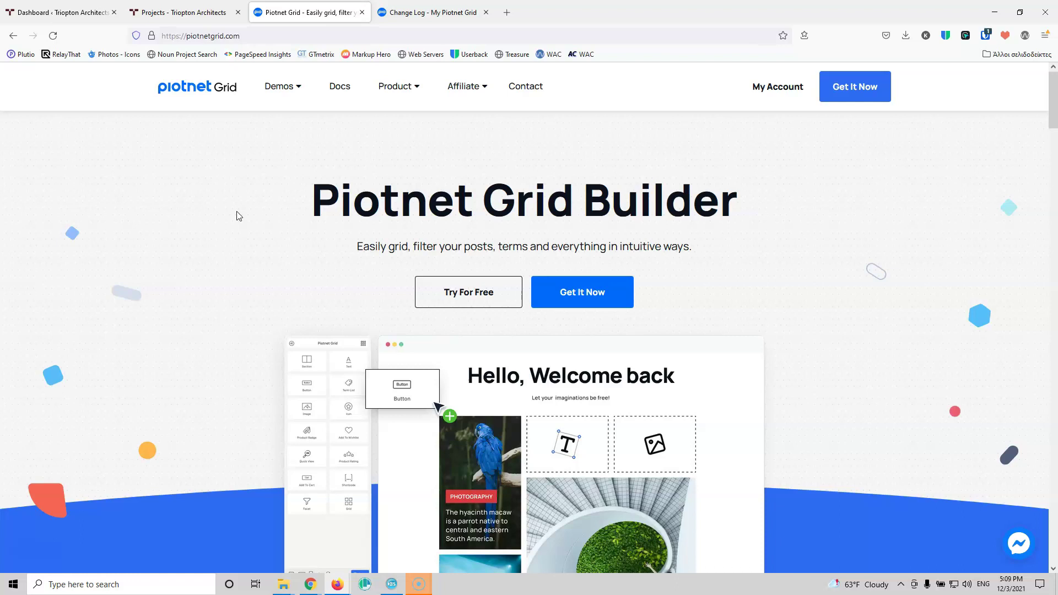
# Step: Review the Piotnet Grid change log and pricing plans, closing both pages when done
pyautogui.click(419, 14)
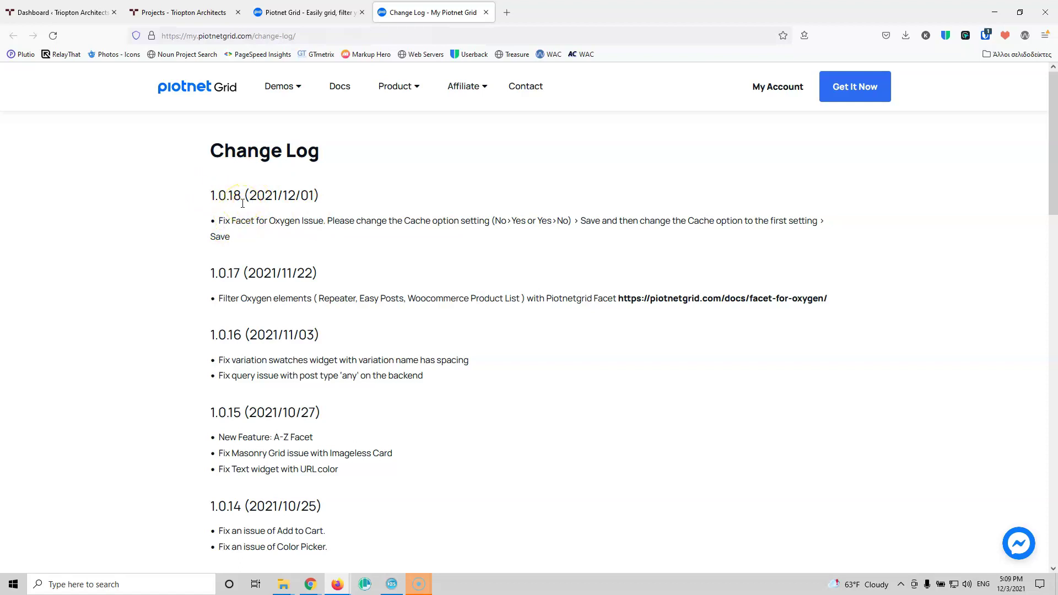
pyautogui.click(302, 11)
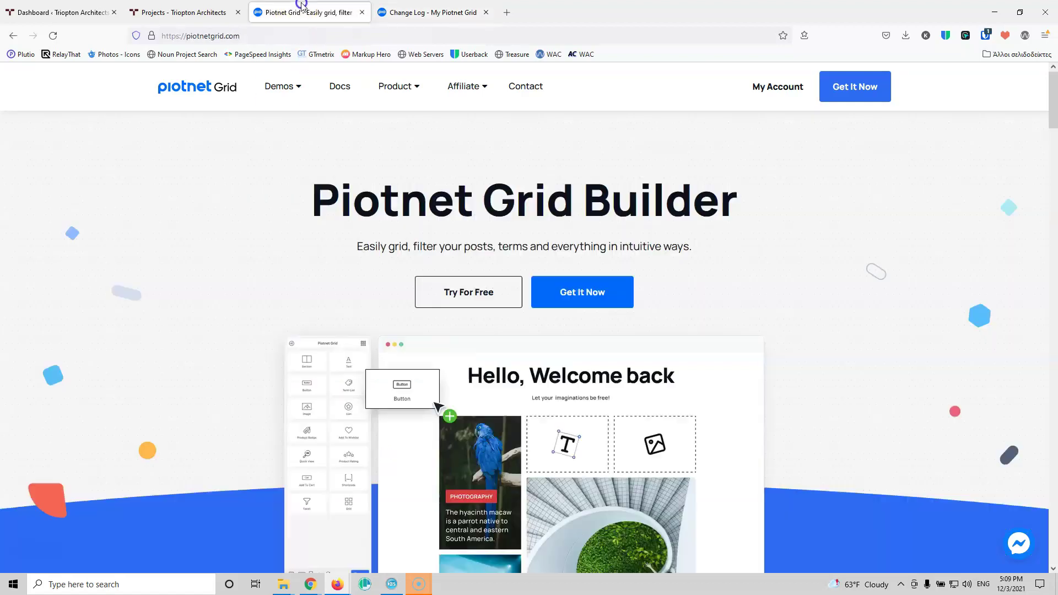
pyautogui.click(855, 90)
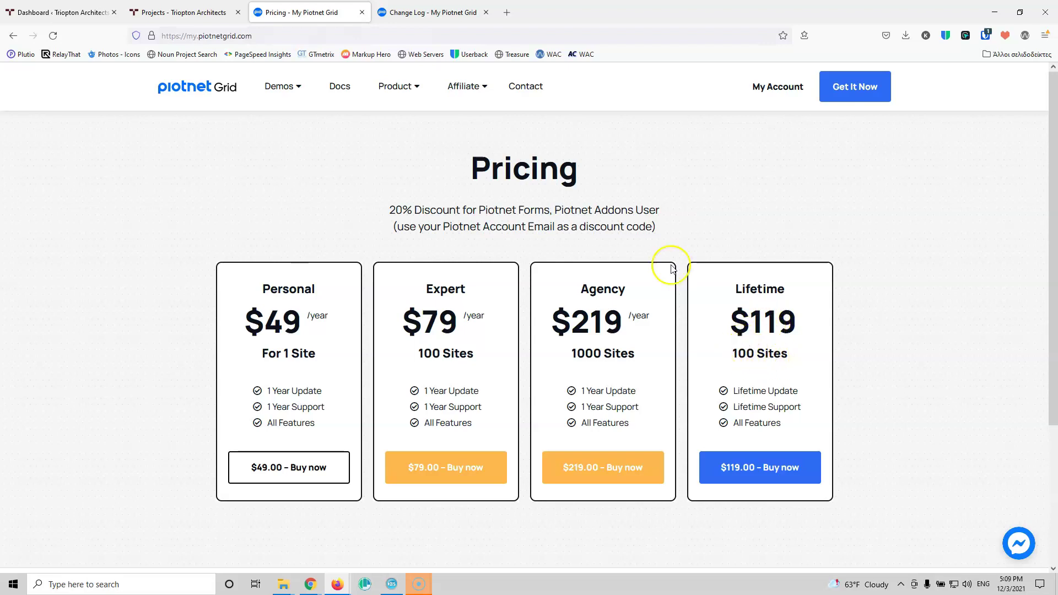
pyautogui.click(361, 13)
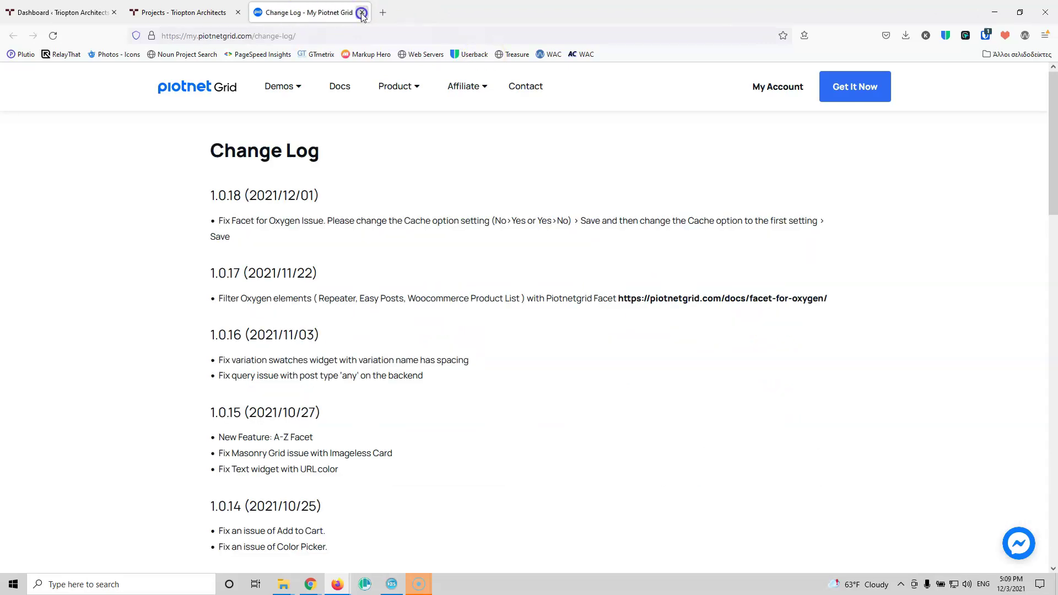
pyautogui.click(362, 13)
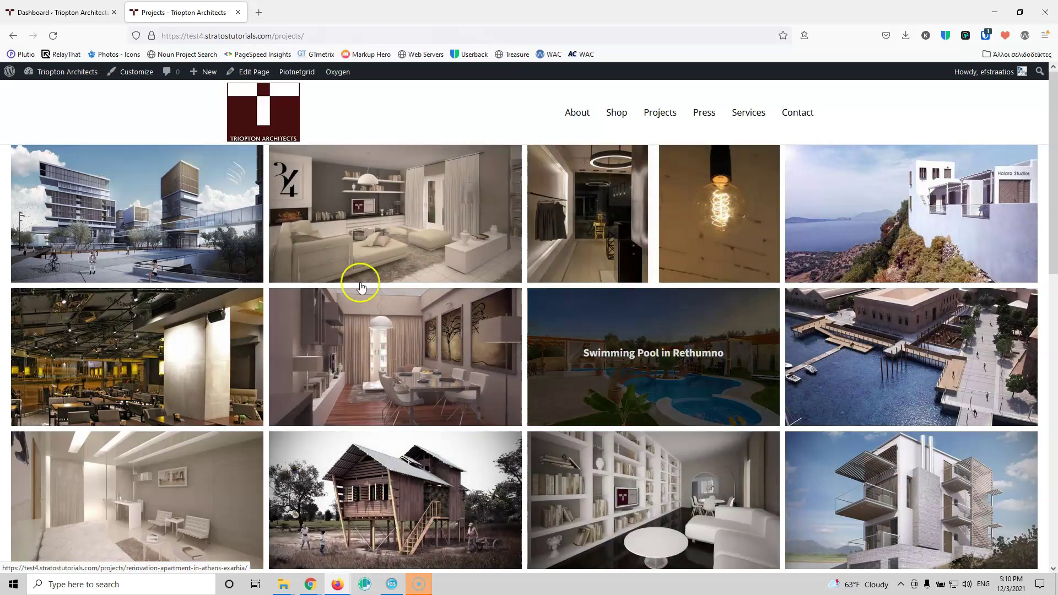
# Step: Create and publish a new Piotnet Grid facet post titled "Project Filters" from the WordPress dashboard
pyautogui.click(73, 13)
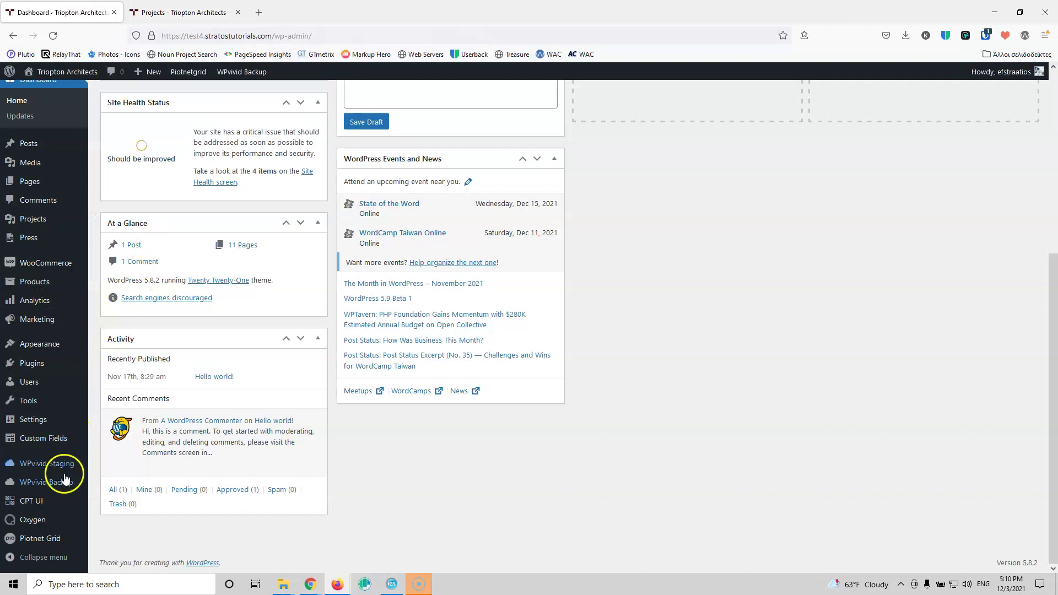
pyautogui.moveTo(52, 535)
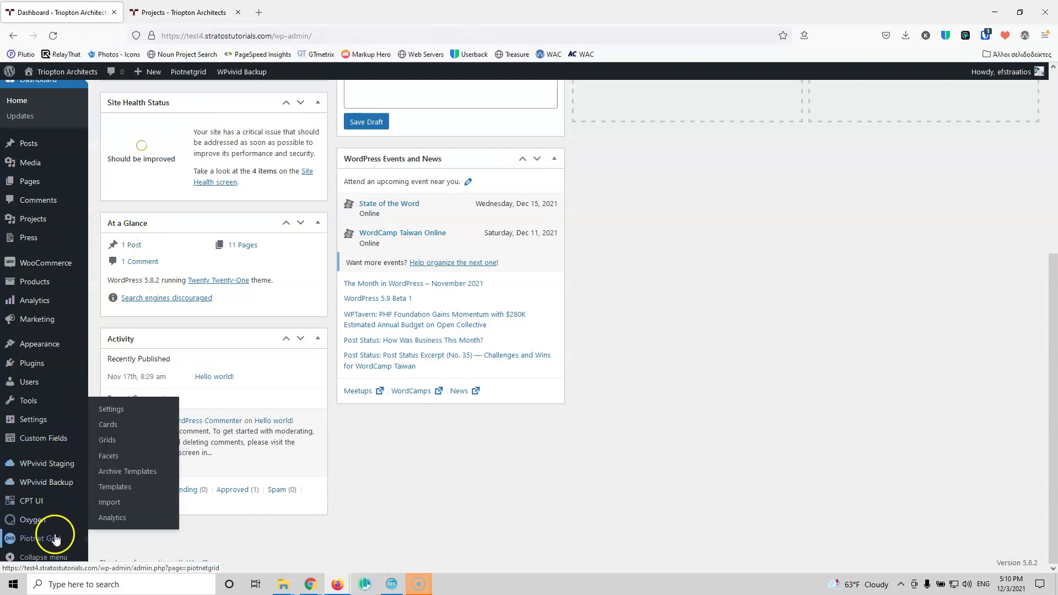
pyautogui.middleClick(112, 462)
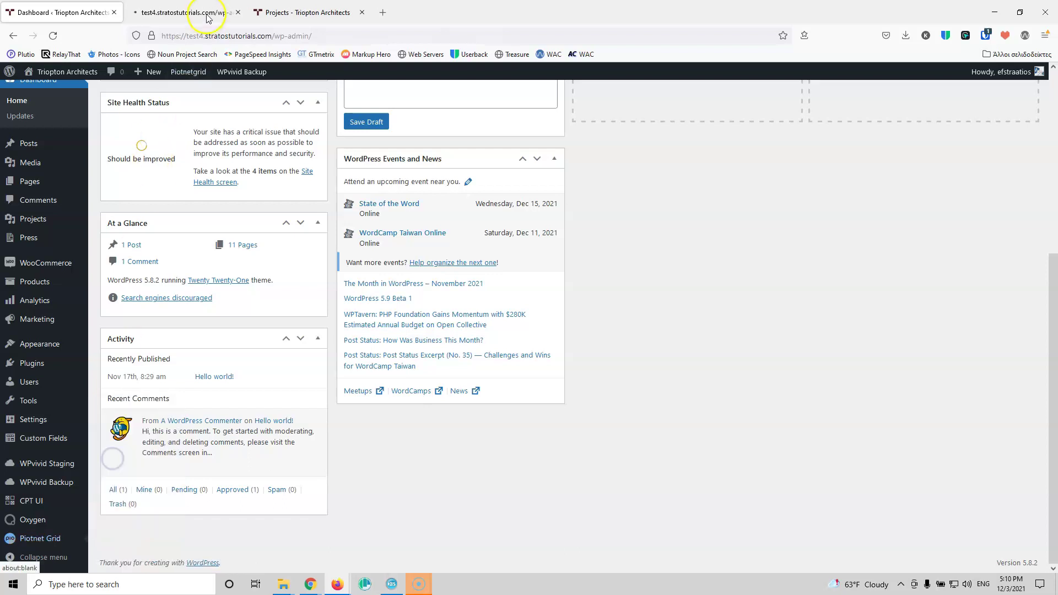
pyautogui.click(184, 12)
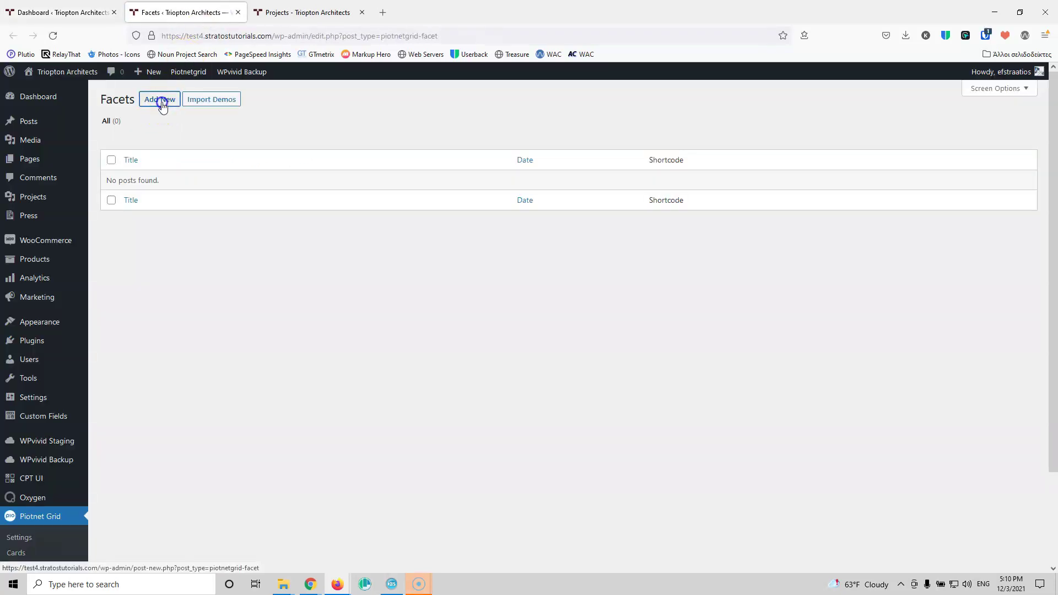
pyautogui.click(163, 105)
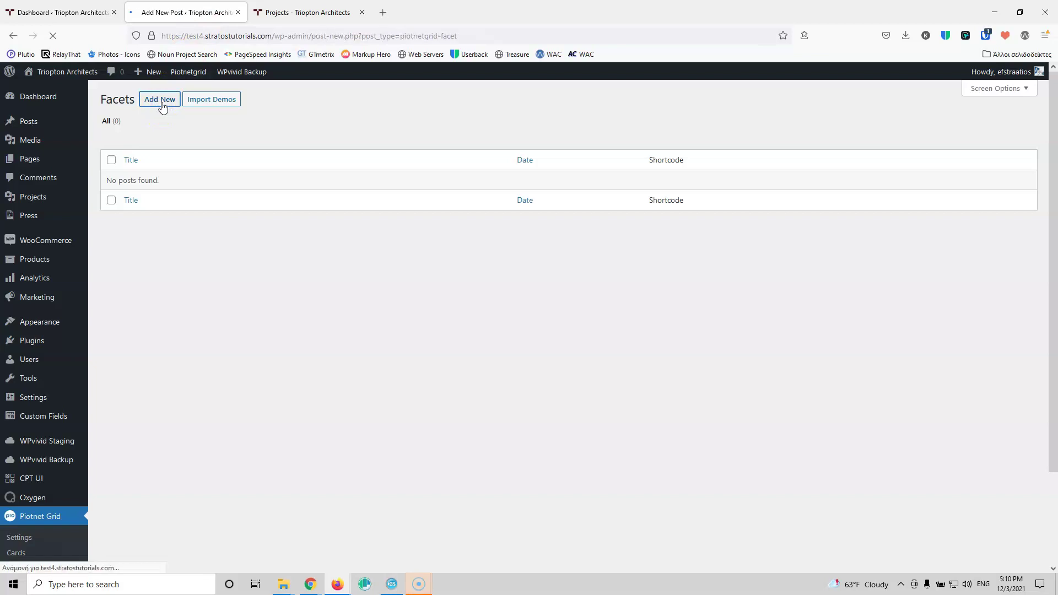
pyautogui.click(187, 125)
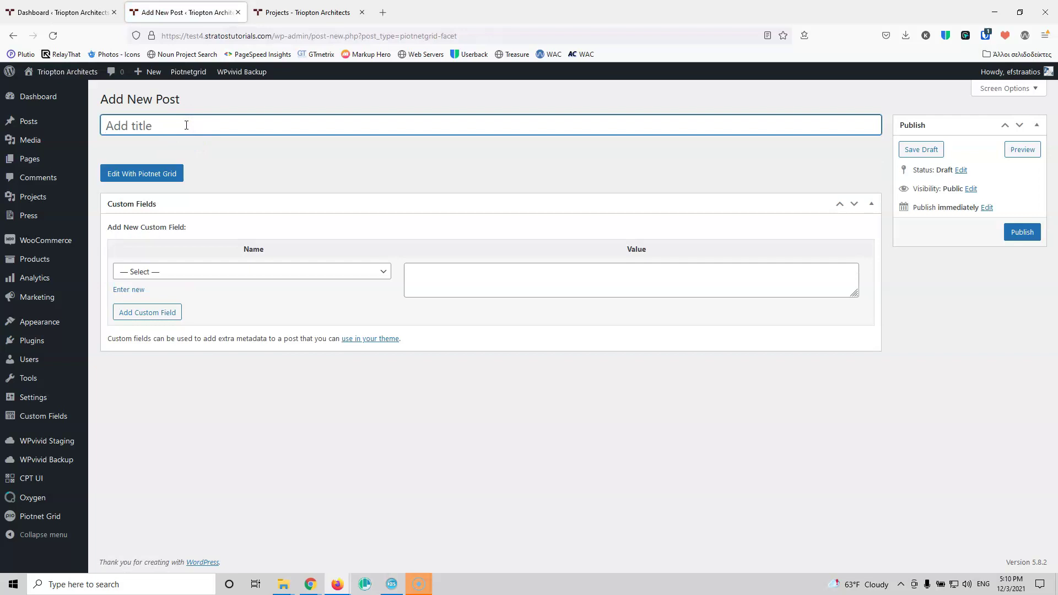
pyautogui.write('Project Filters')
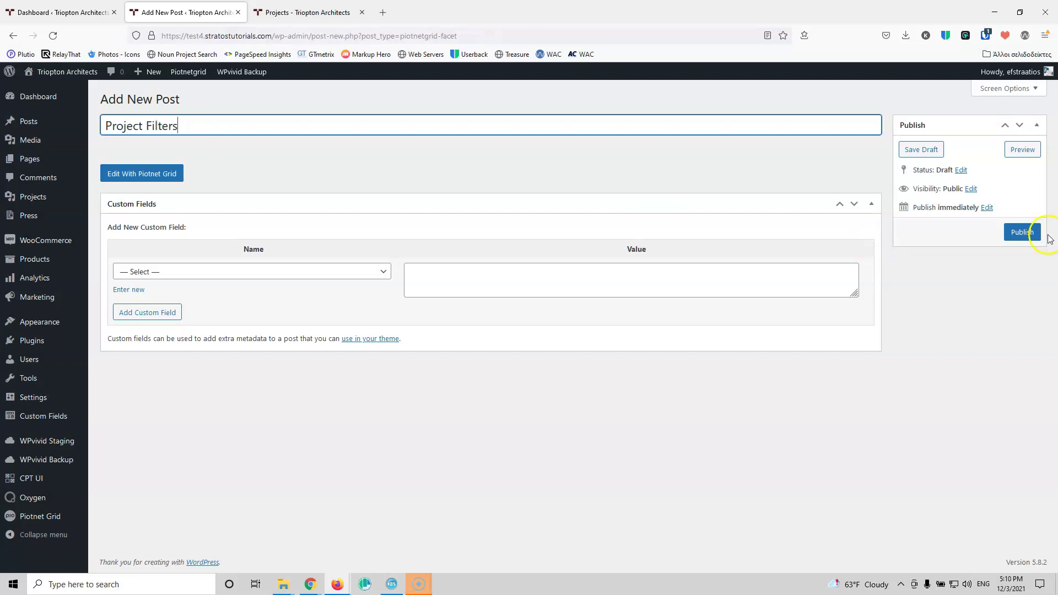
pyautogui.click(1022, 232)
# Step: Open the site's Projects page for editing with Oxygen in a separate browser tab
pyautogui.click(296, 13)
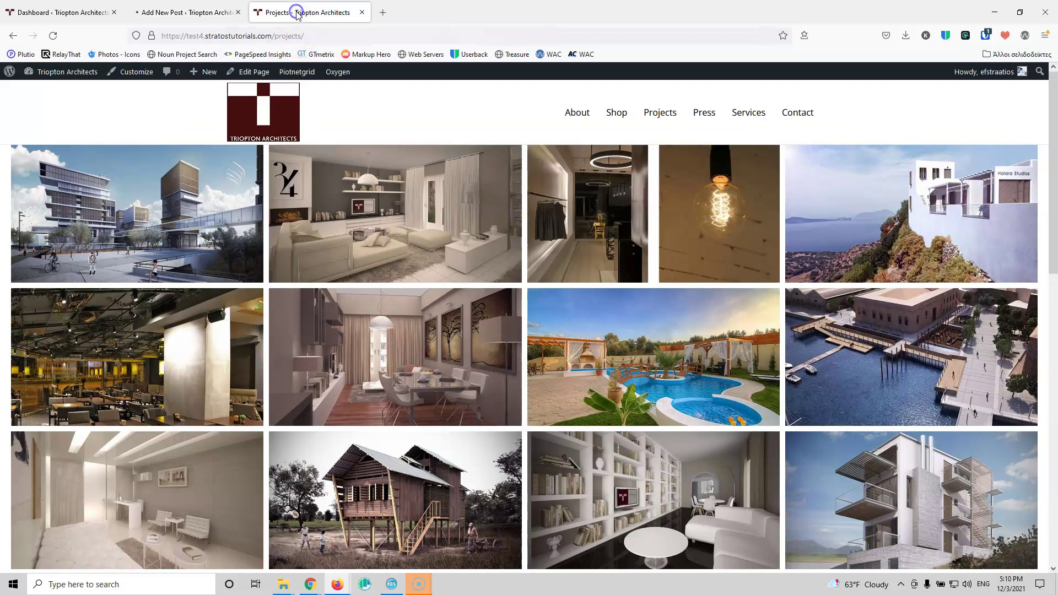
pyautogui.moveTo(337, 72)
pyautogui.middleClick(339, 91)
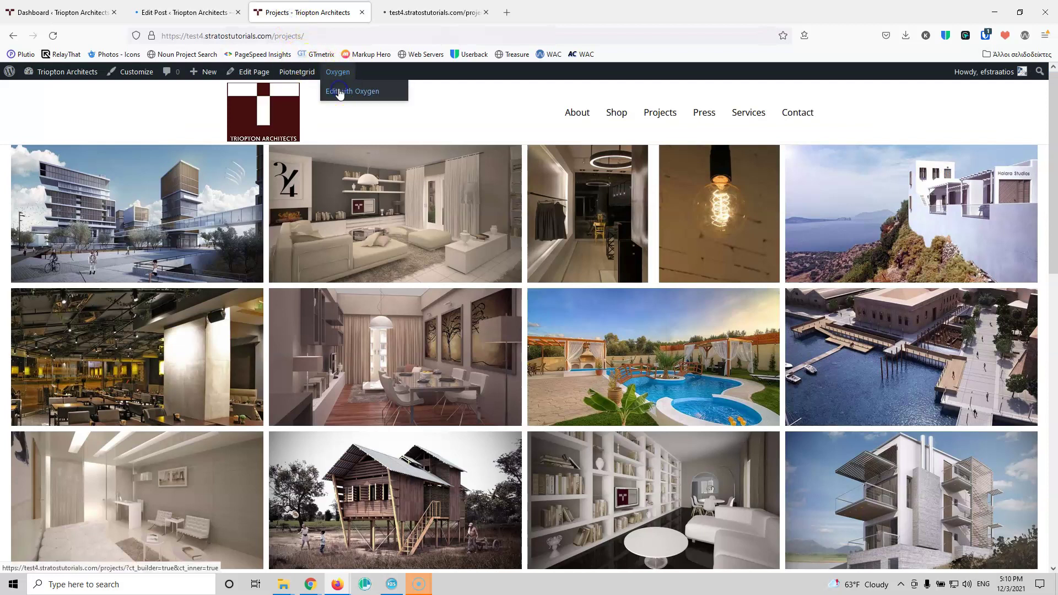
# Step: Edit the Project Filters post with Piotnet Grid and add a section containing a Facet widget
pyautogui.click(176, 13)
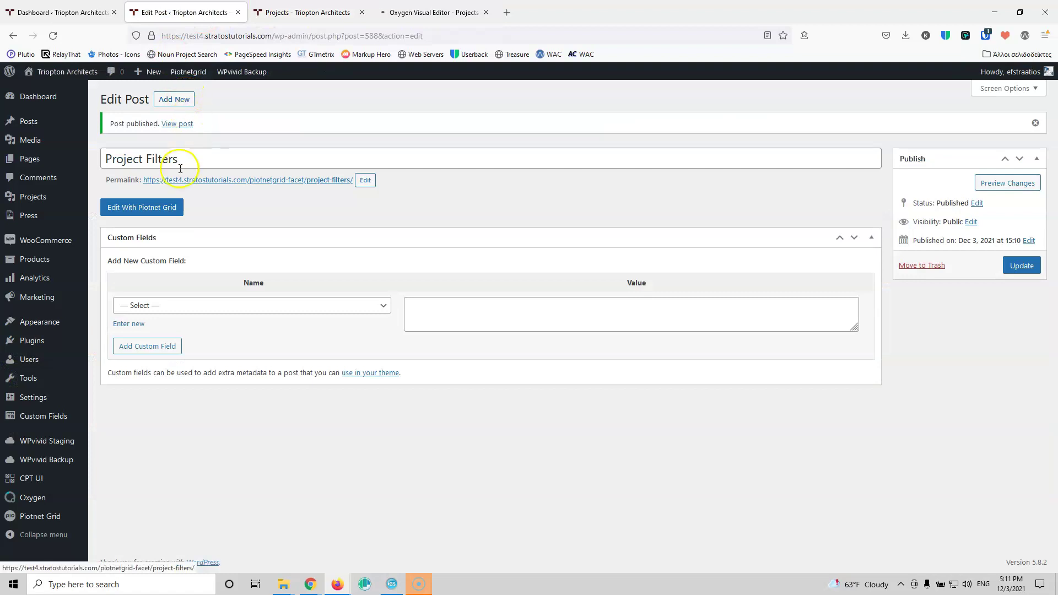
pyautogui.click(155, 207)
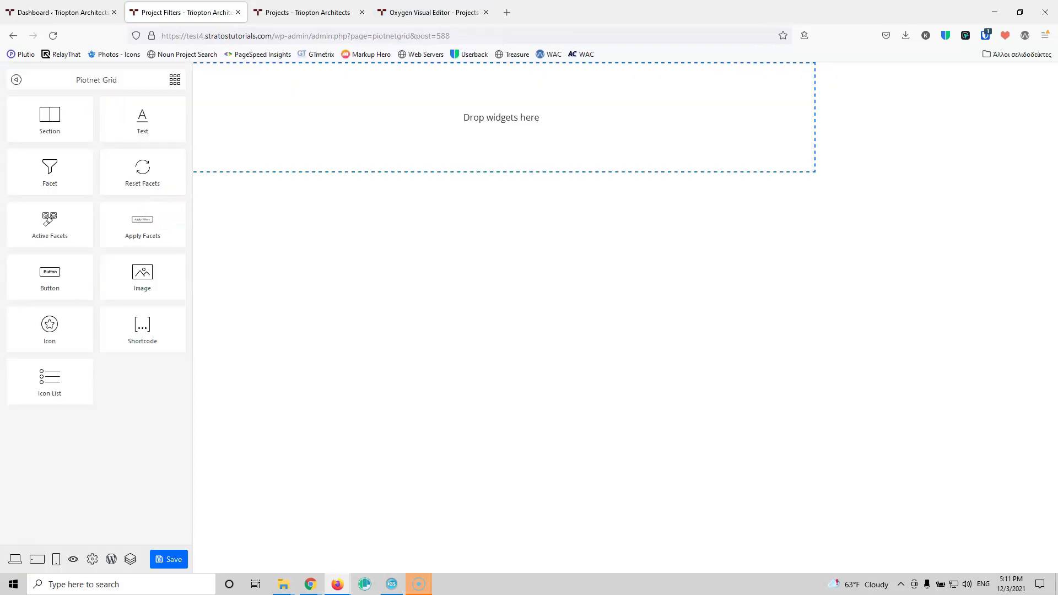
pyautogui.moveTo(48, 118); pyautogui.dragTo(382, 135)
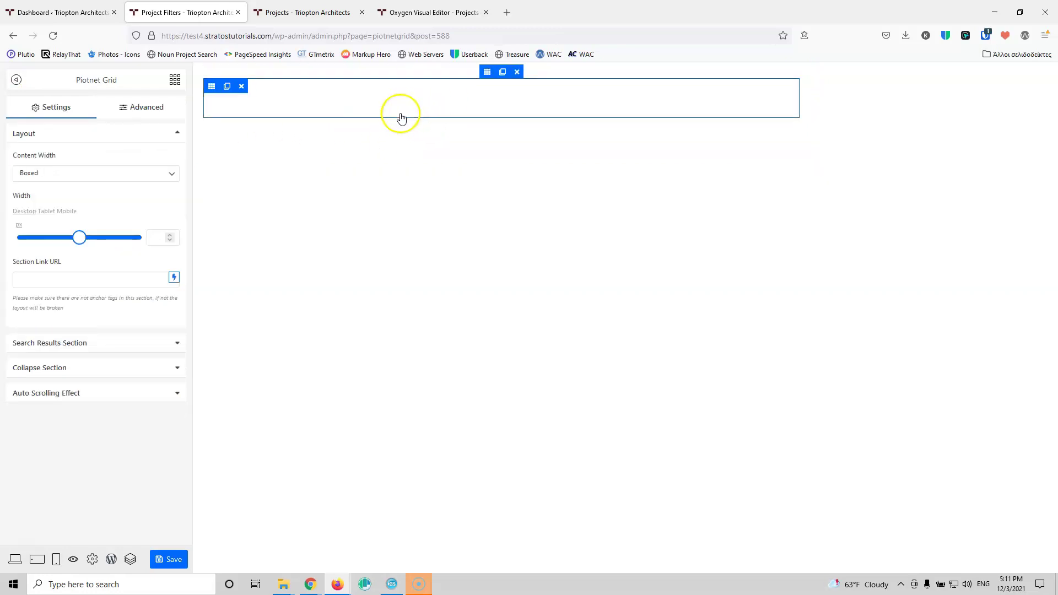
pyautogui.click(175, 80)
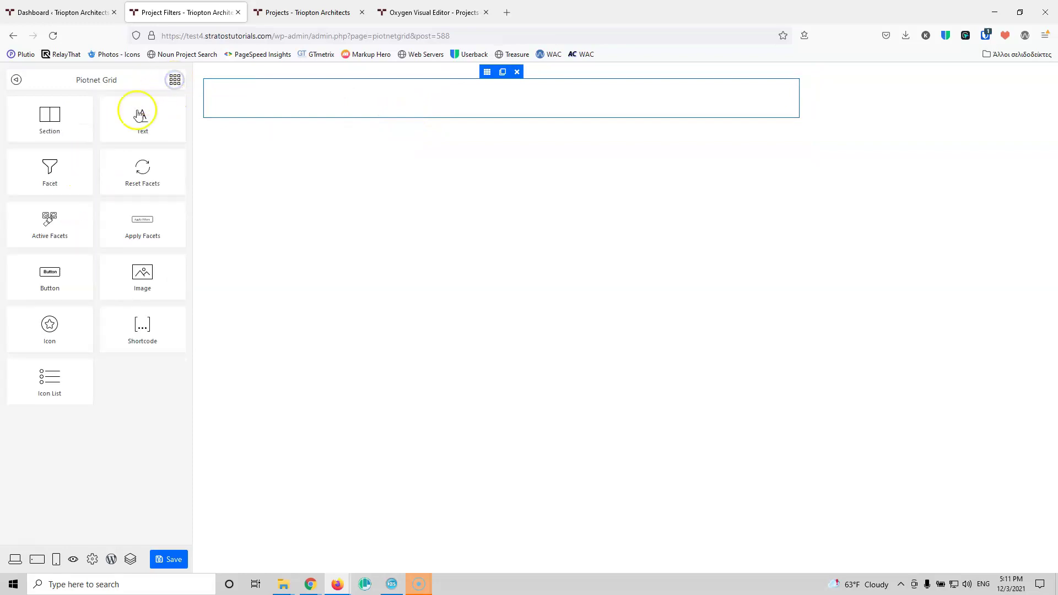
pyautogui.moveTo(51, 168); pyautogui.dragTo(391, 101)
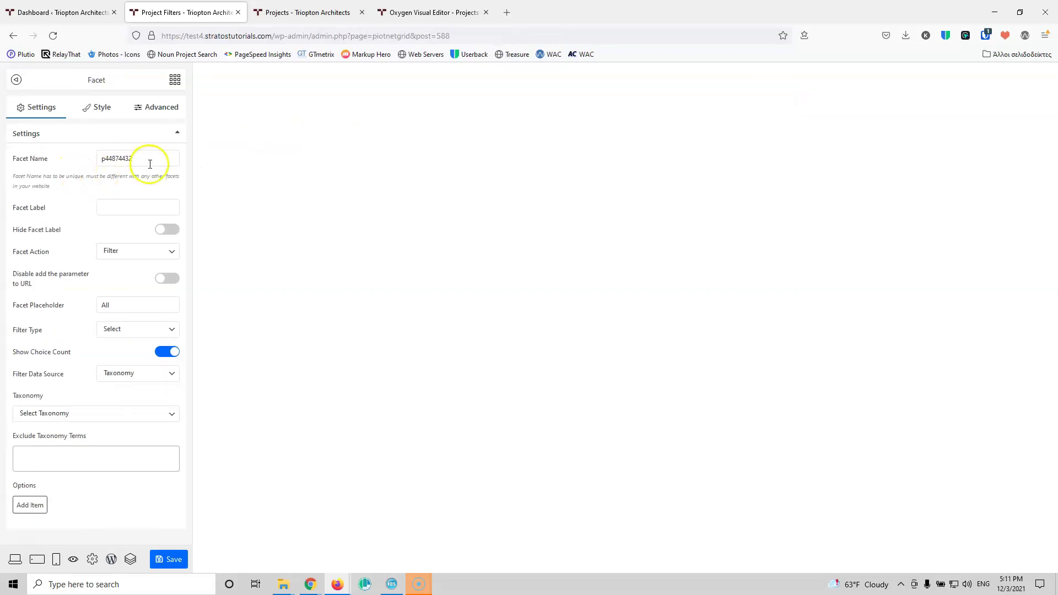
# Step: Set the facet's name and label to "Category" and hide the facet label
pyautogui.moveTo(156, 161); pyautogui.dragTo(91, 163)
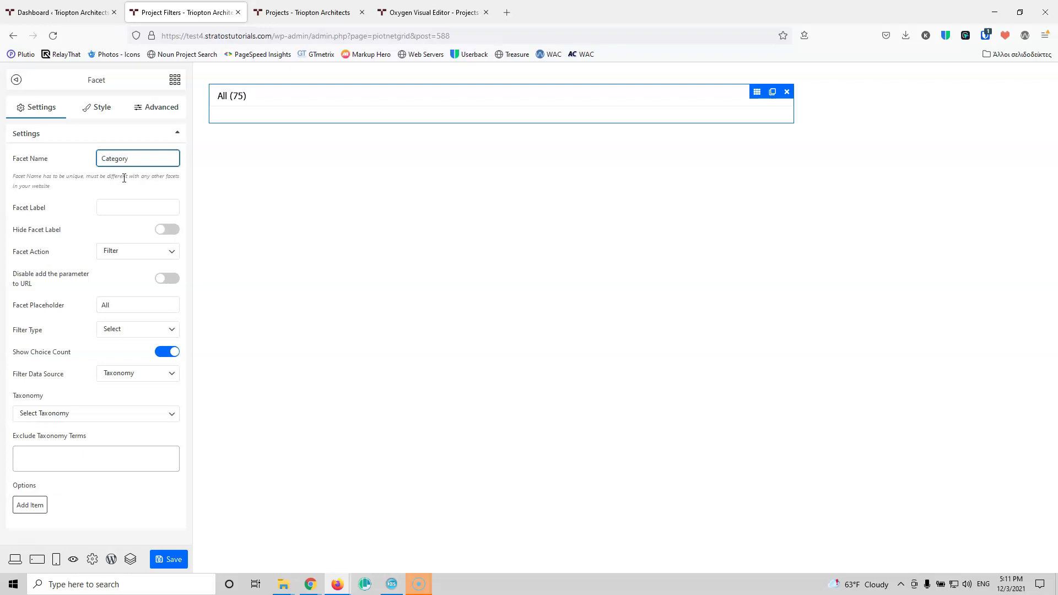
pyautogui.click(141, 161)
pyautogui.click(117, 205)
pyautogui.write('Category')
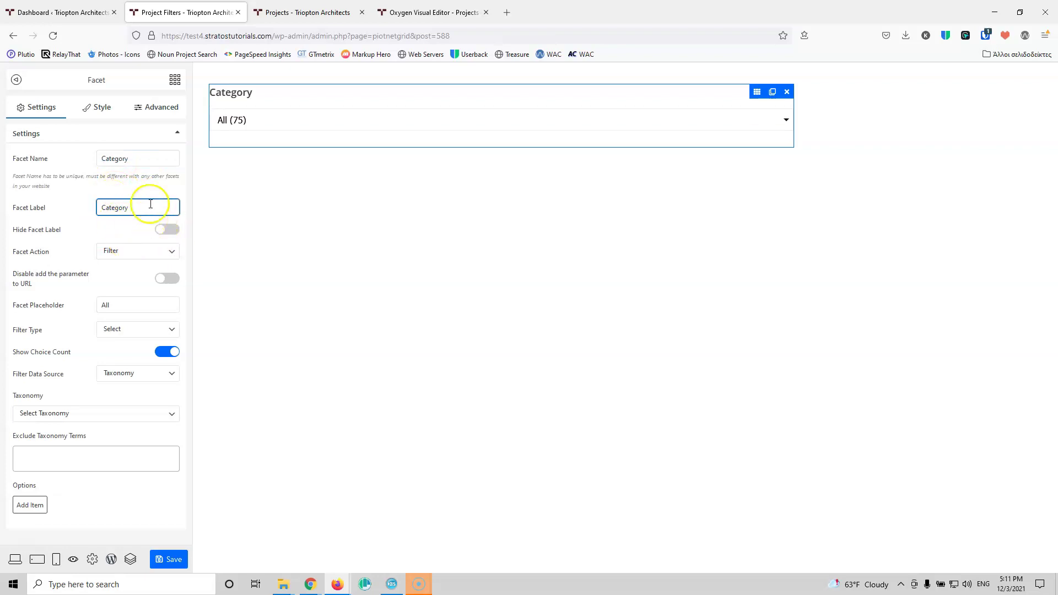
pyautogui.click(168, 231)
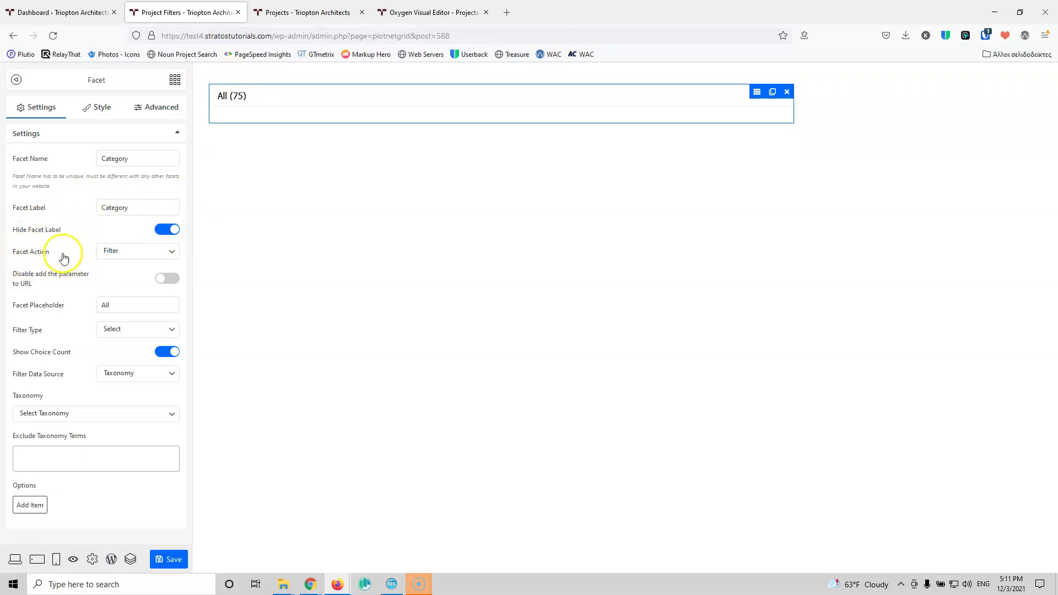
pyautogui.click(133, 255)
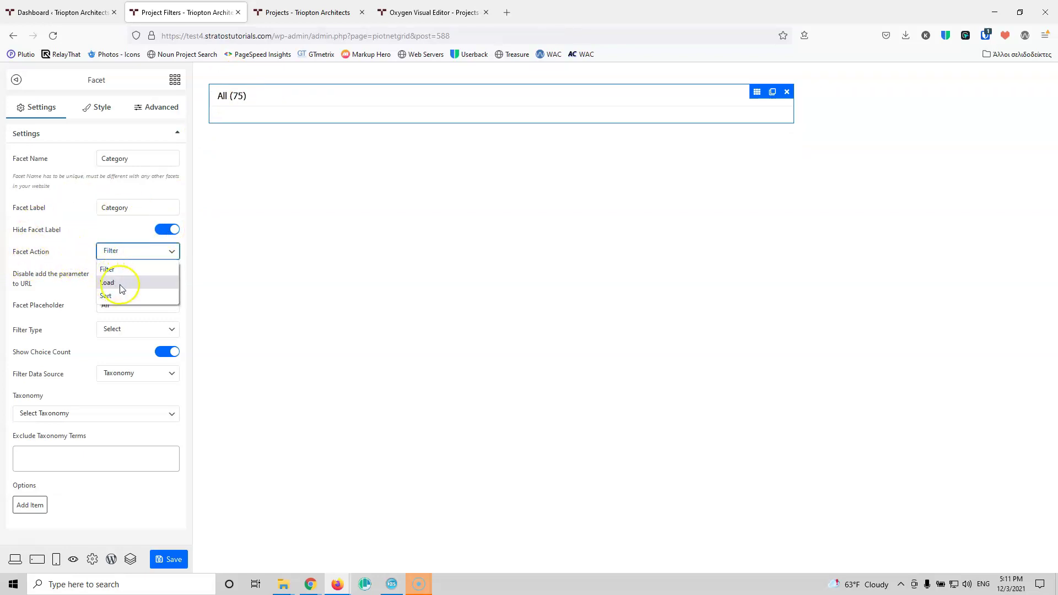
pyautogui.click(77, 241)
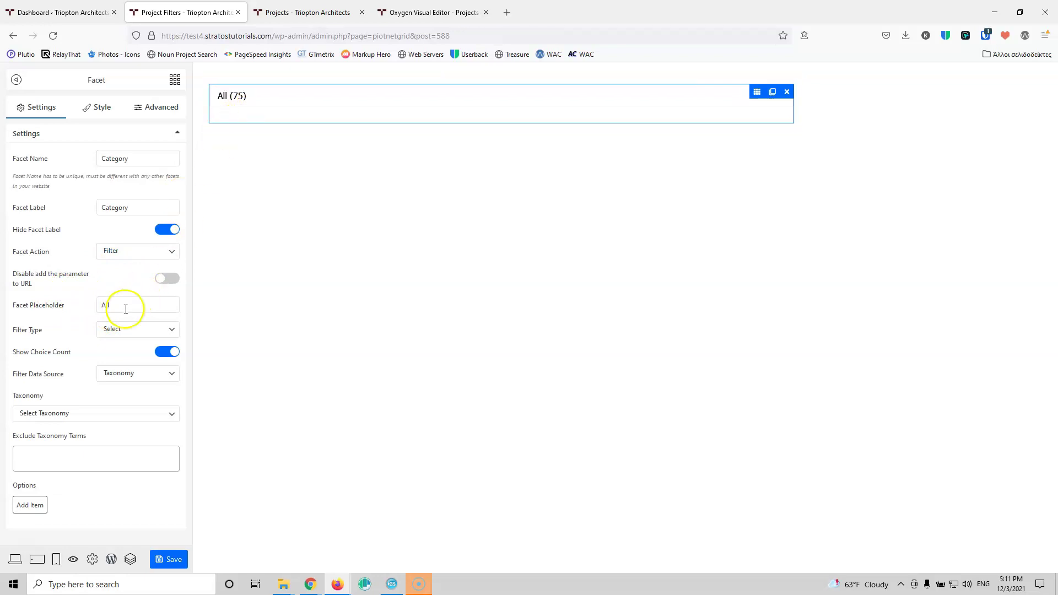
pyautogui.click(255, 96)
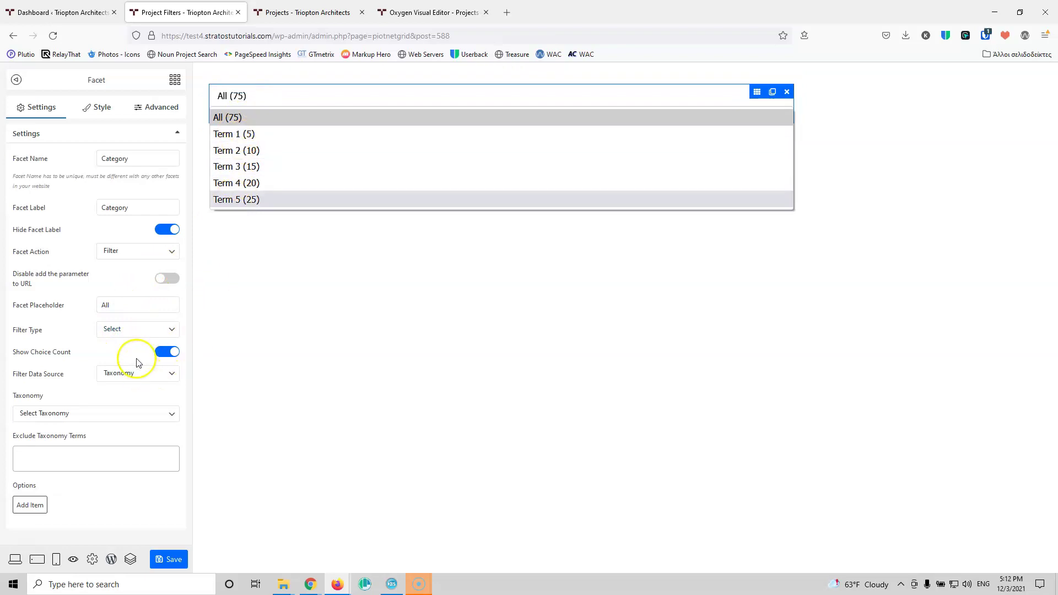
pyautogui.click(132, 330)
# Step: Set the facet's filter type to Buttons and turn off the choice count
pyautogui.click(131, 334)
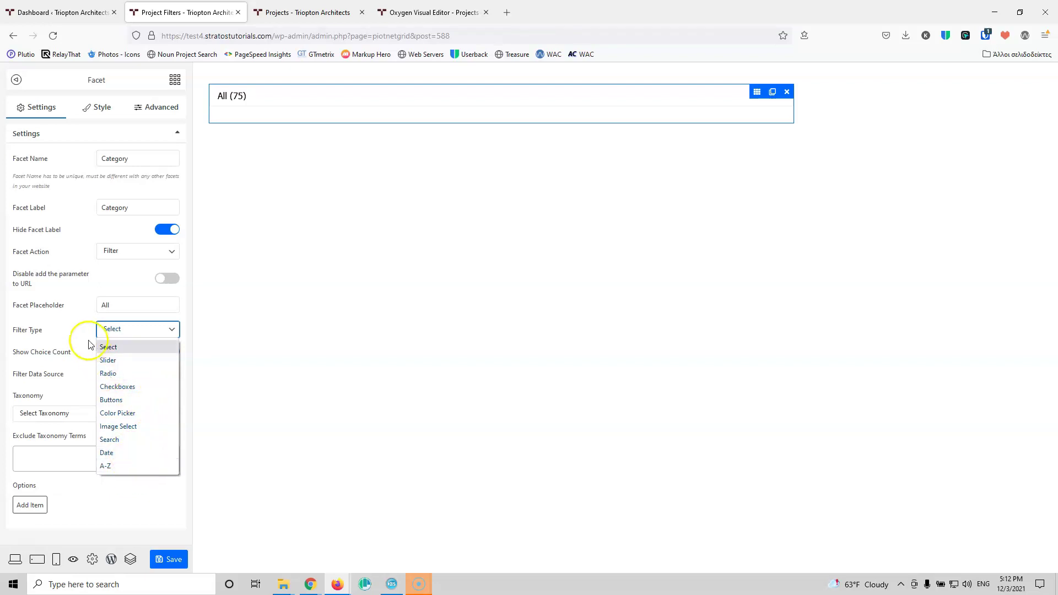
pyautogui.click(122, 402)
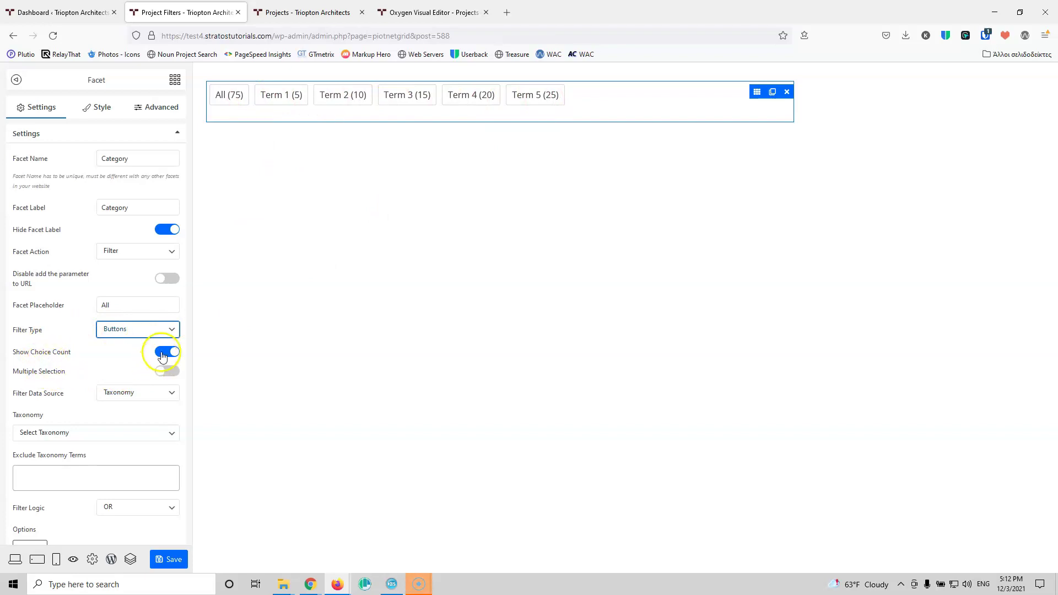
pyautogui.click(162, 355)
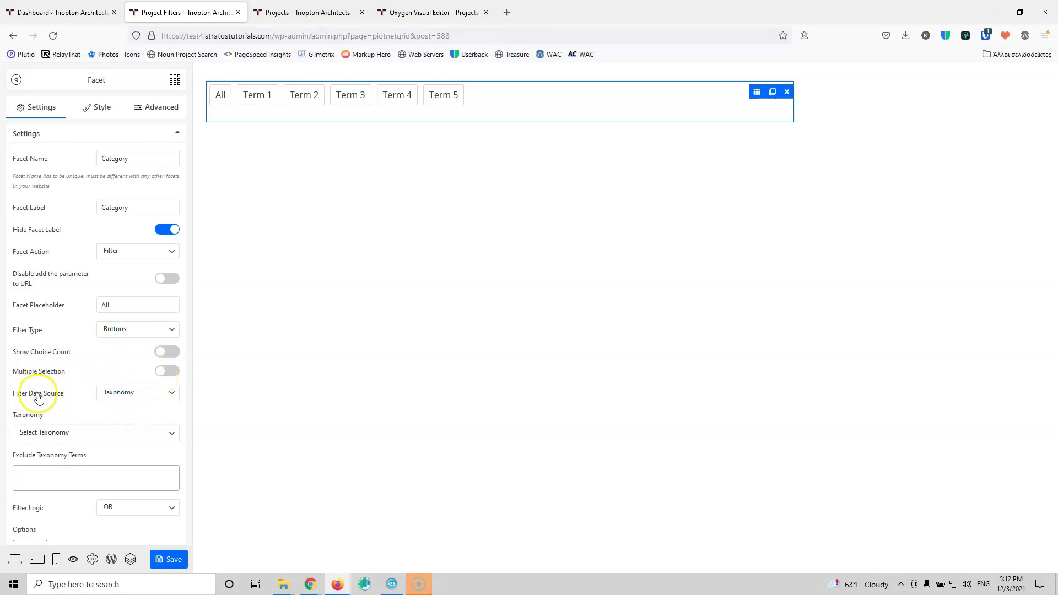
# Step: Use Taxonomy as the facet's filter data source with Projects Categories (projects) as the taxonomy, and save the facet
pyautogui.click(138, 396)
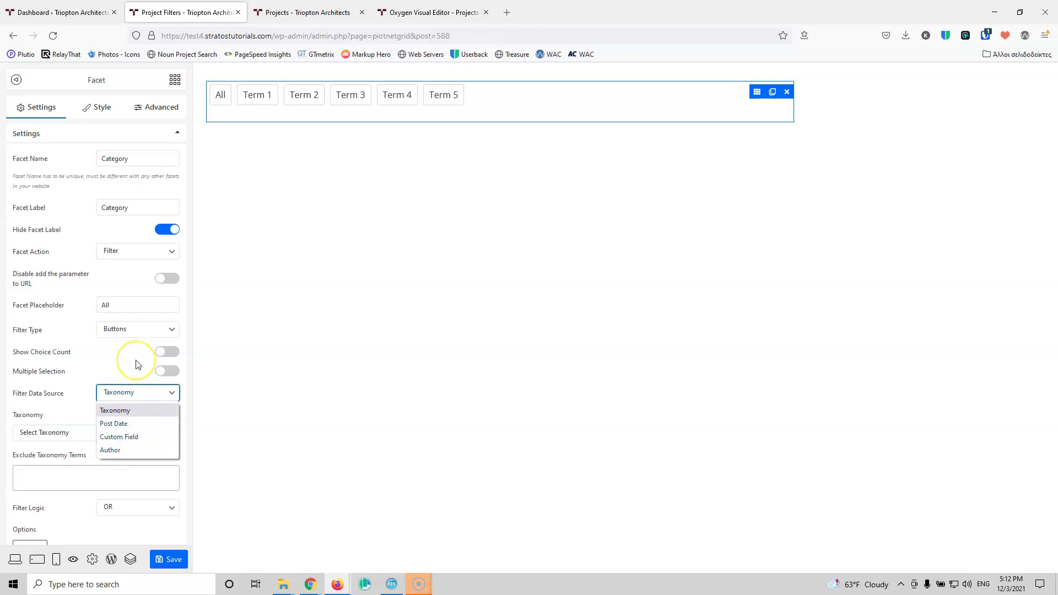
pyautogui.click(116, 411)
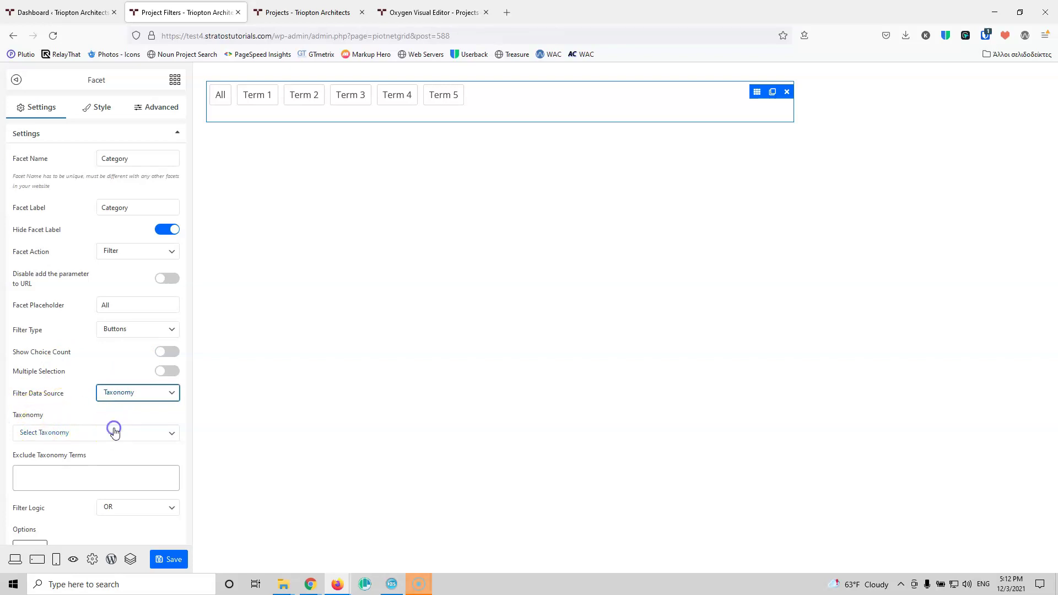
pyautogui.click(115, 430)
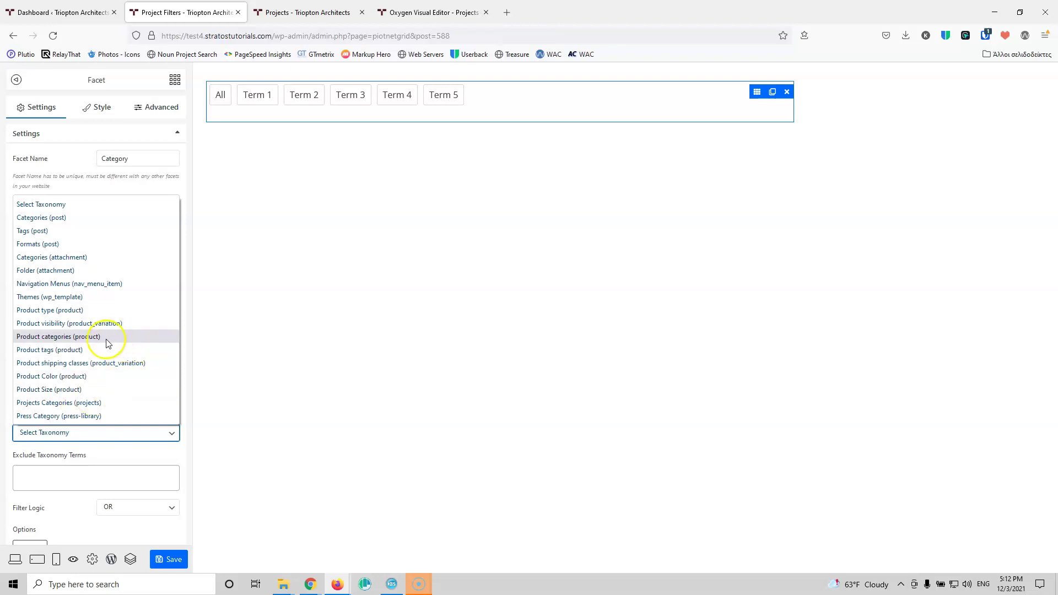
pyautogui.click(92, 405)
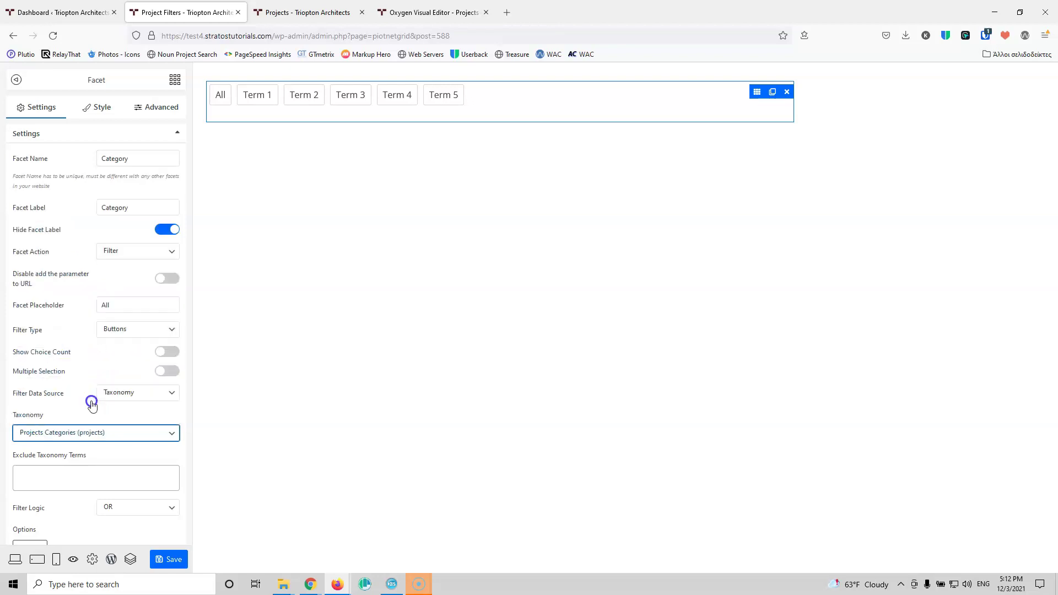
pyautogui.scroll(-2, 92, 412)
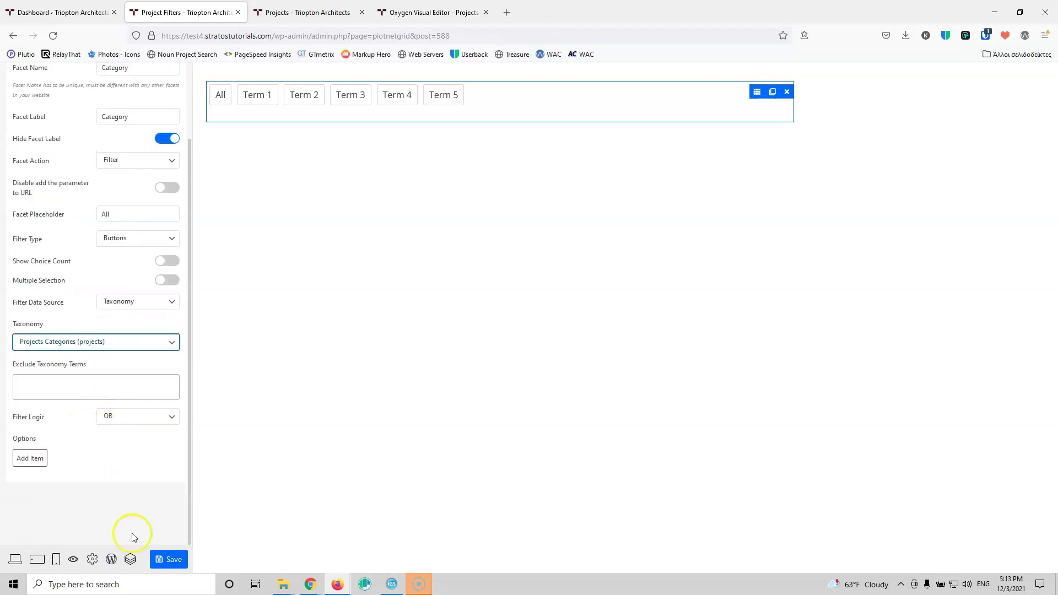
pyautogui.click(168, 559)
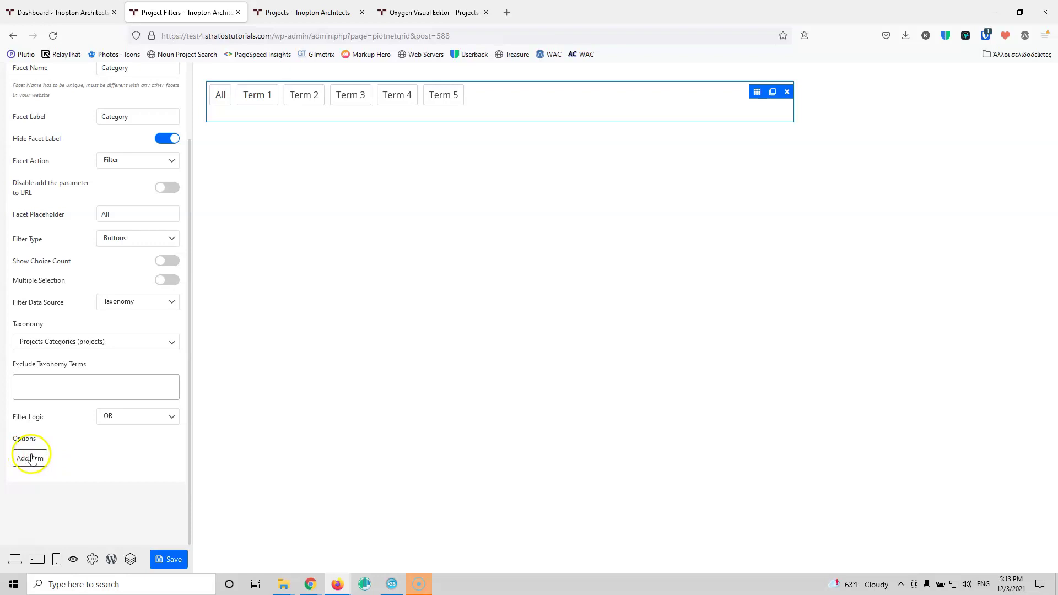
pyautogui.click(173, 559)
# Step: Switch to the Oxygen editor for the Projects page, add a new section, and move it above the project grid's section
pyautogui.click(424, 12)
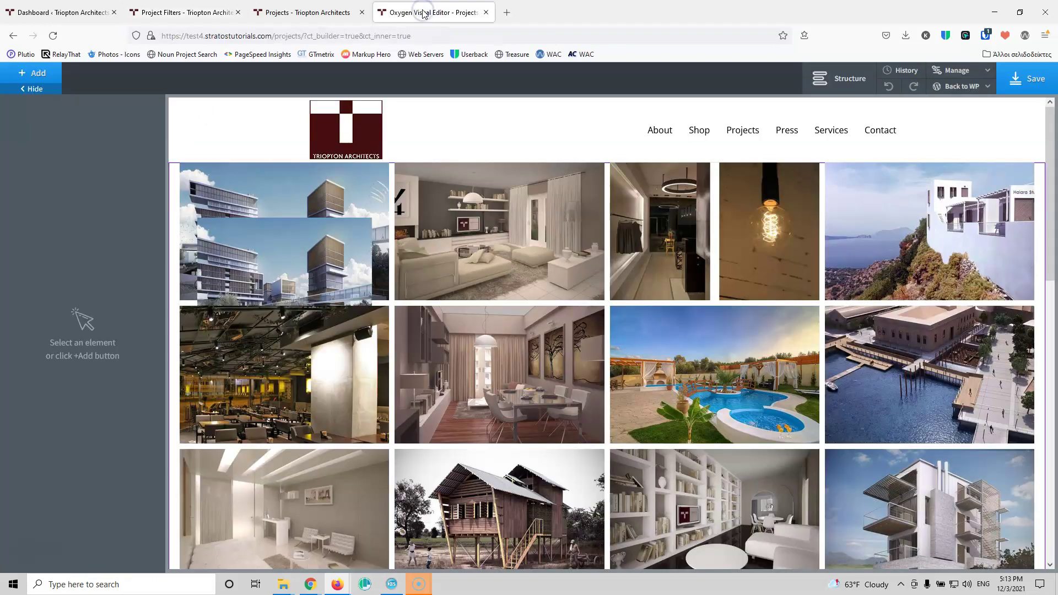
pyautogui.click(847, 84)
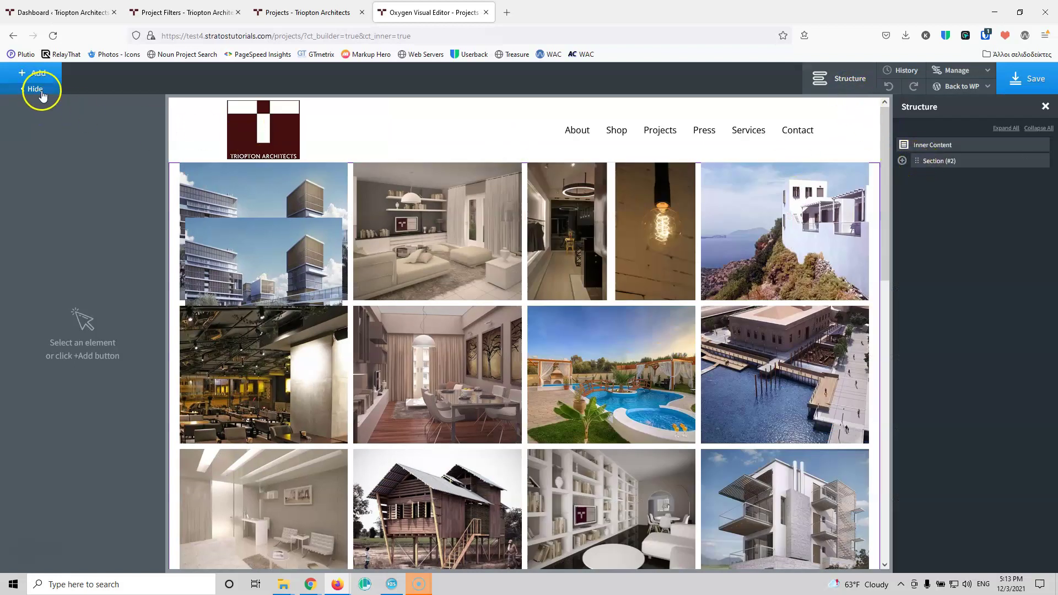
pyautogui.click(35, 74)
pyautogui.click(47, 188)
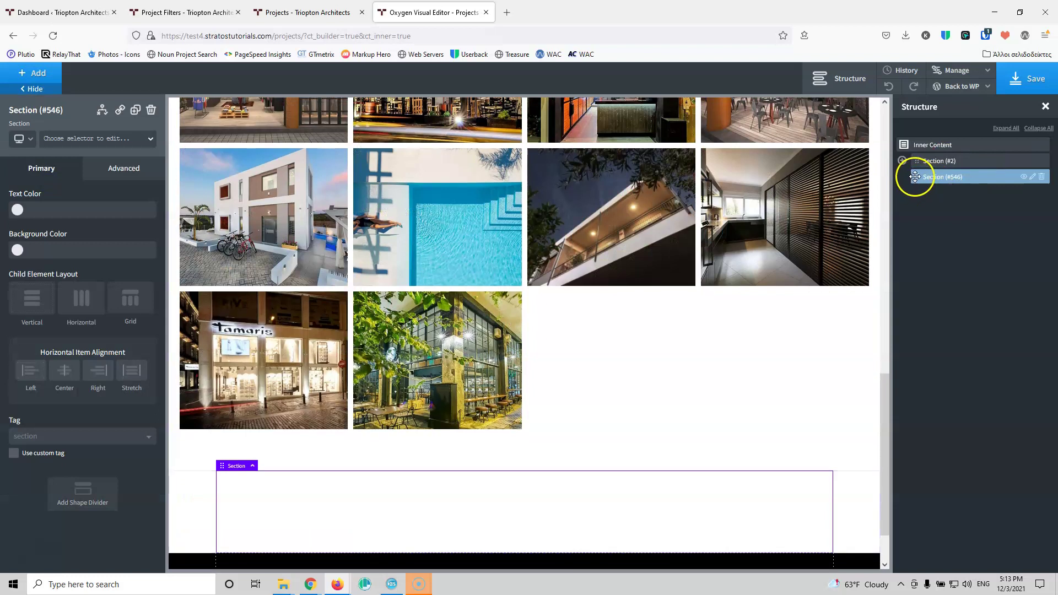
pyautogui.moveTo(914, 176); pyautogui.dragTo(913, 161)
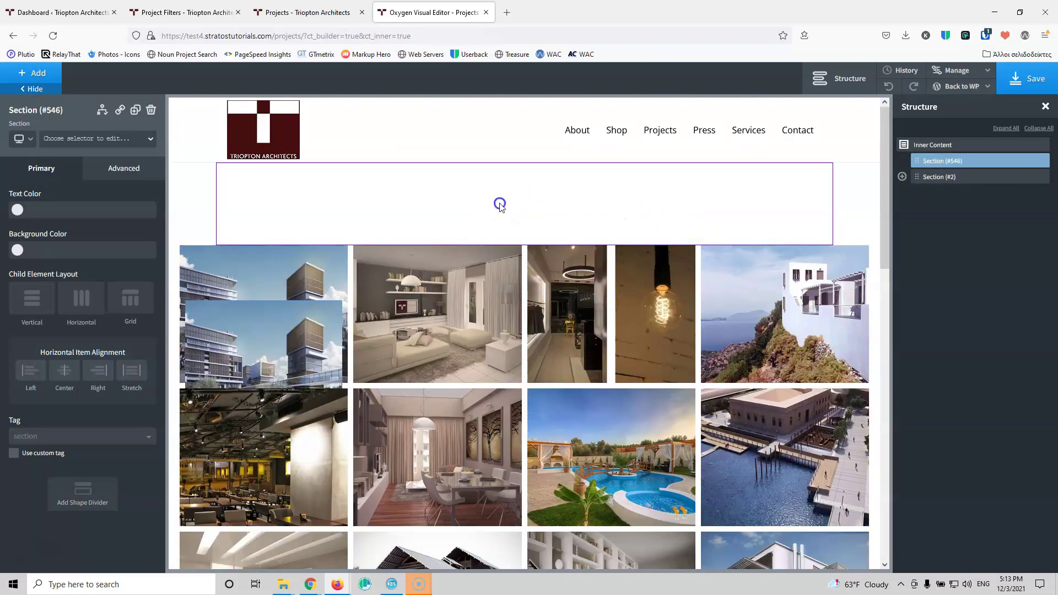
# Step: Add a Piotnet Grid Facet element to the new empty section and select Project Filters as its facet
pyautogui.click(35, 72)
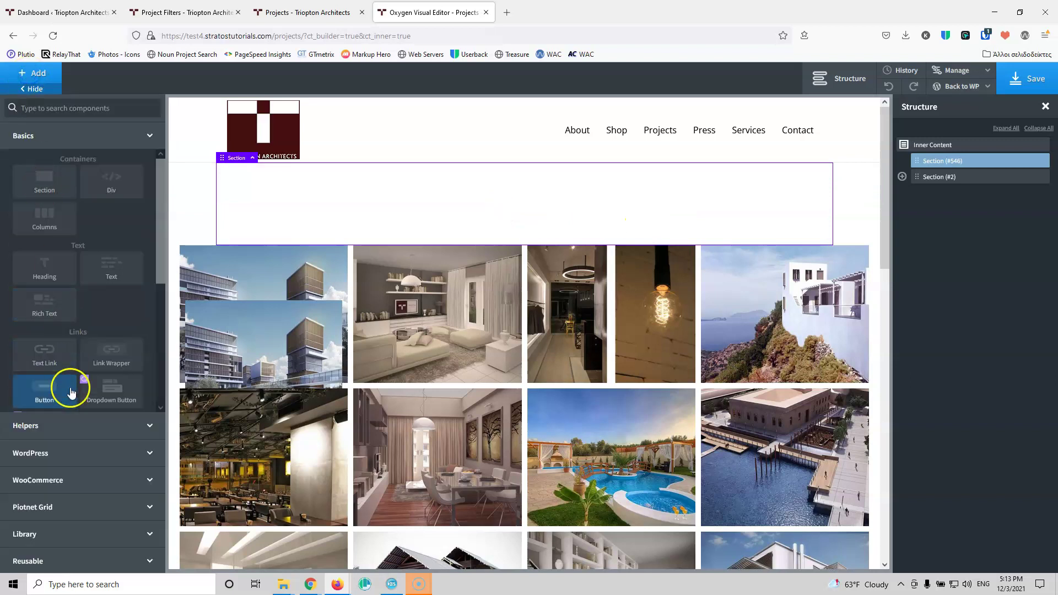
pyautogui.click(90, 505)
pyautogui.click(23, 286)
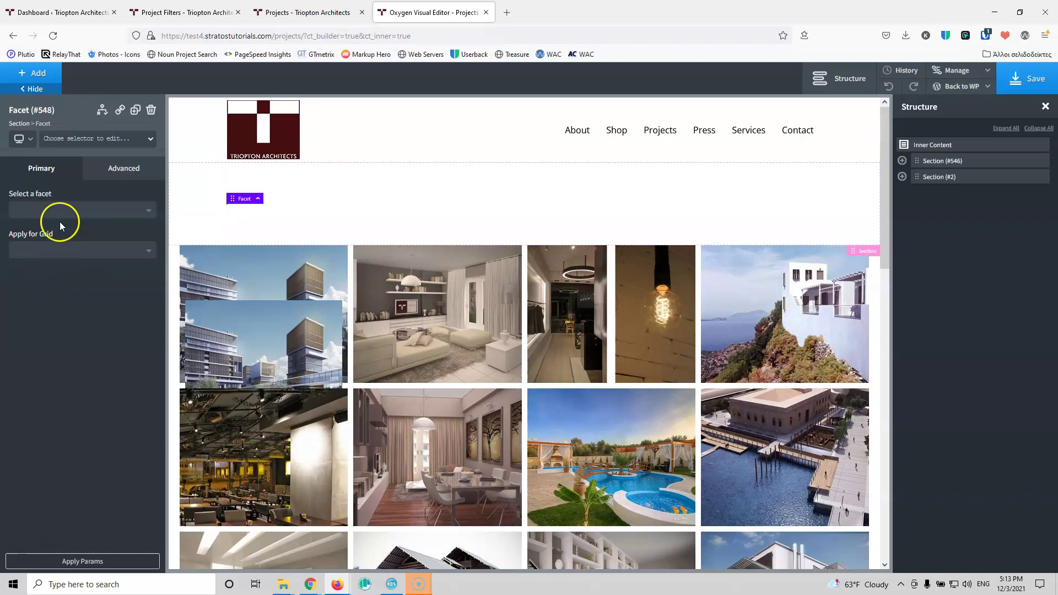
pyautogui.click(57, 211)
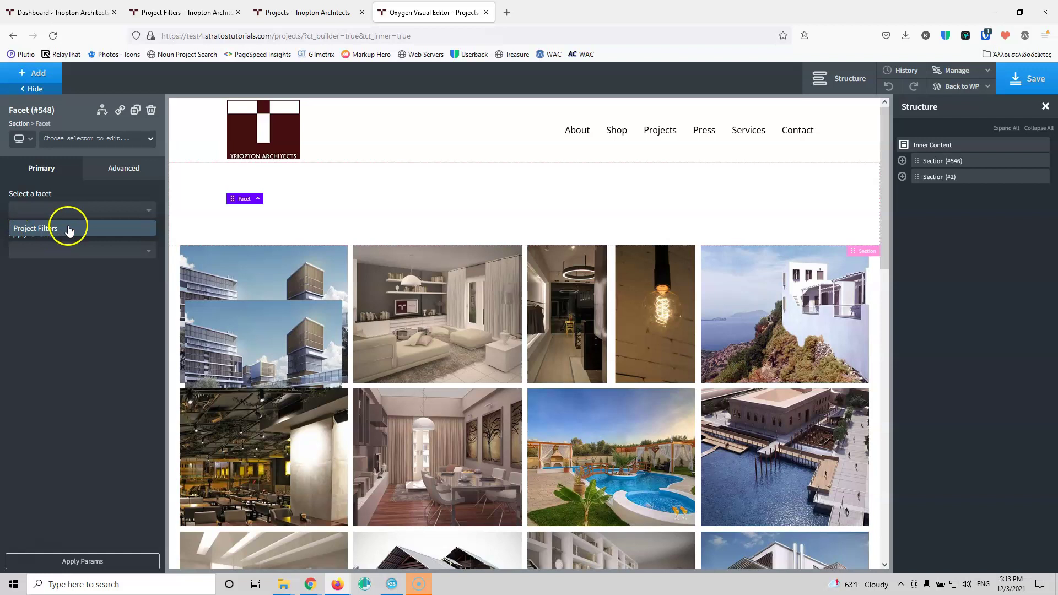
pyautogui.click(68, 228)
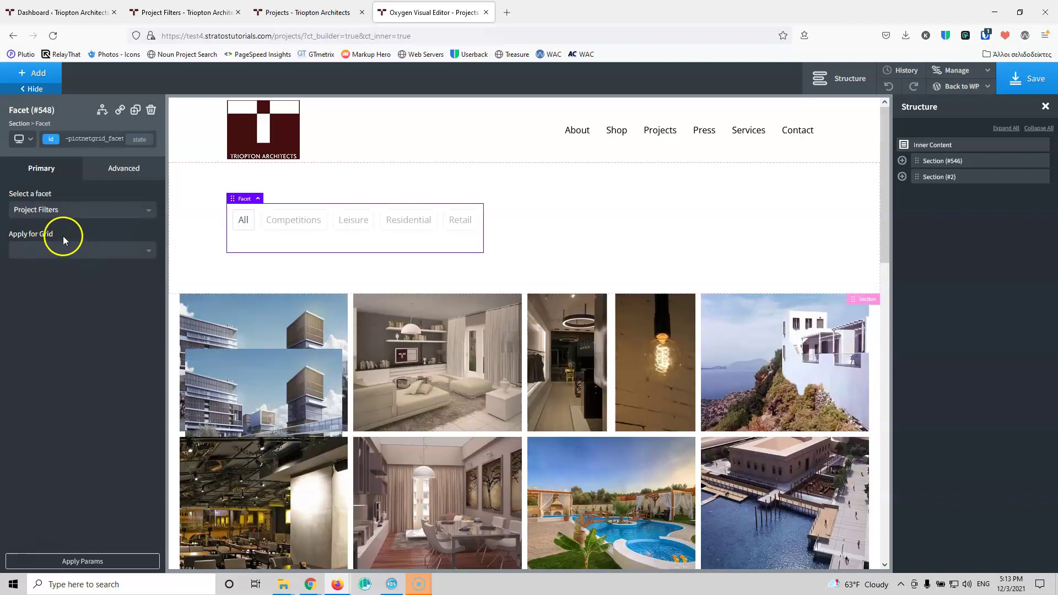
pyautogui.click(82, 12)
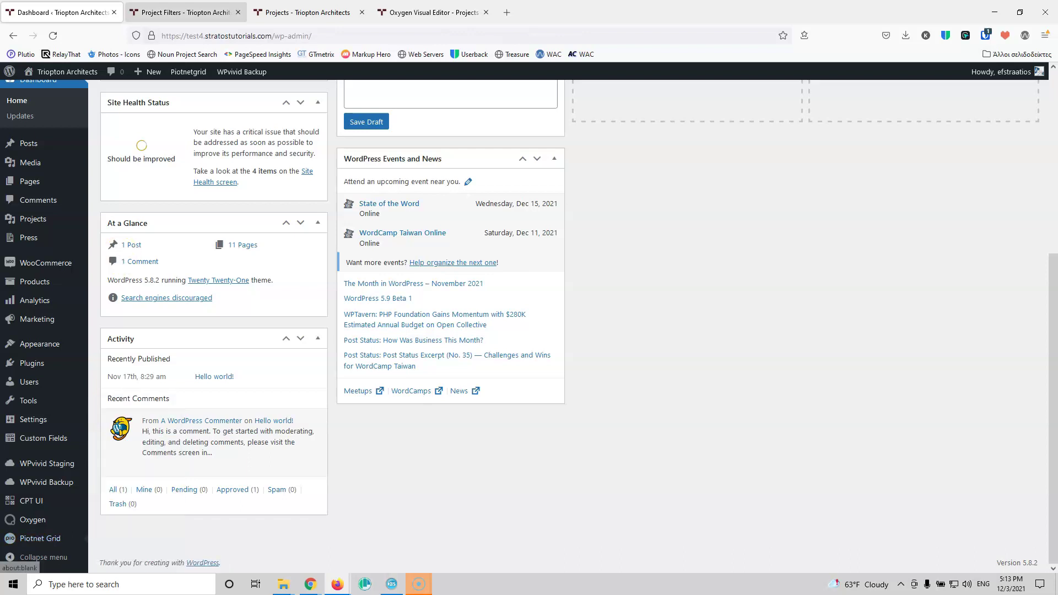
pyautogui.click(190, 12)
pyautogui.click(286, 12)
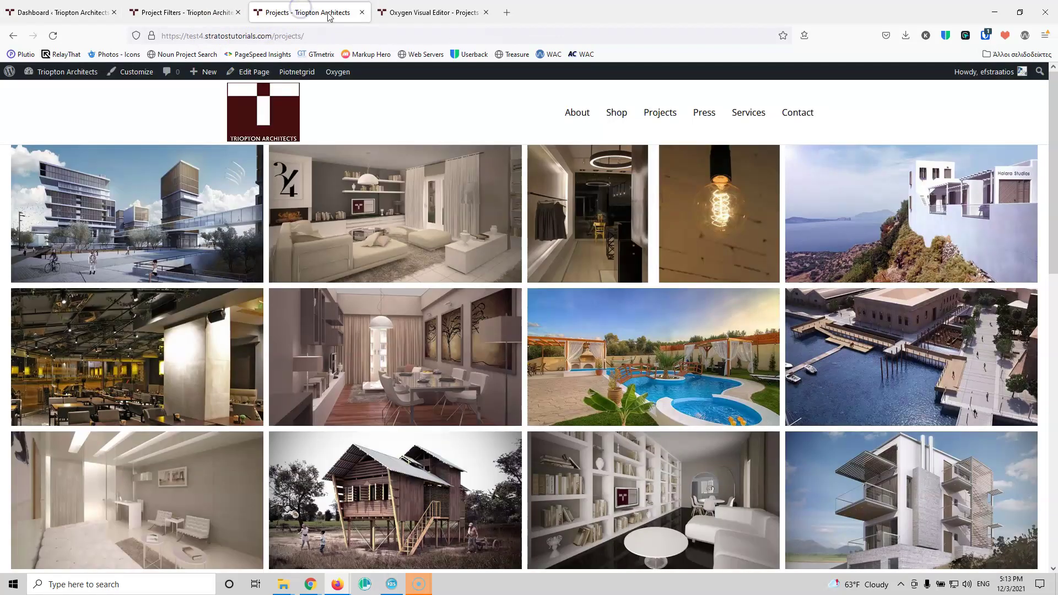
pyautogui.click(423, 11)
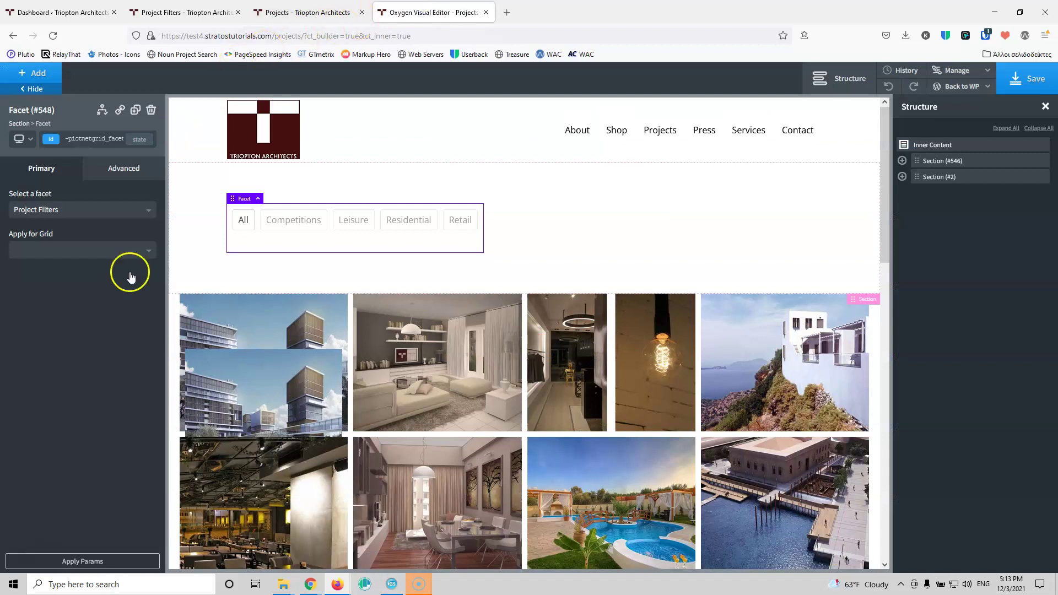
# Step: Apply the facet to an Oxygen grid and set its Grid Unique ID to "piotnetgrid-id-1"
pyautogui.click(67, 252)
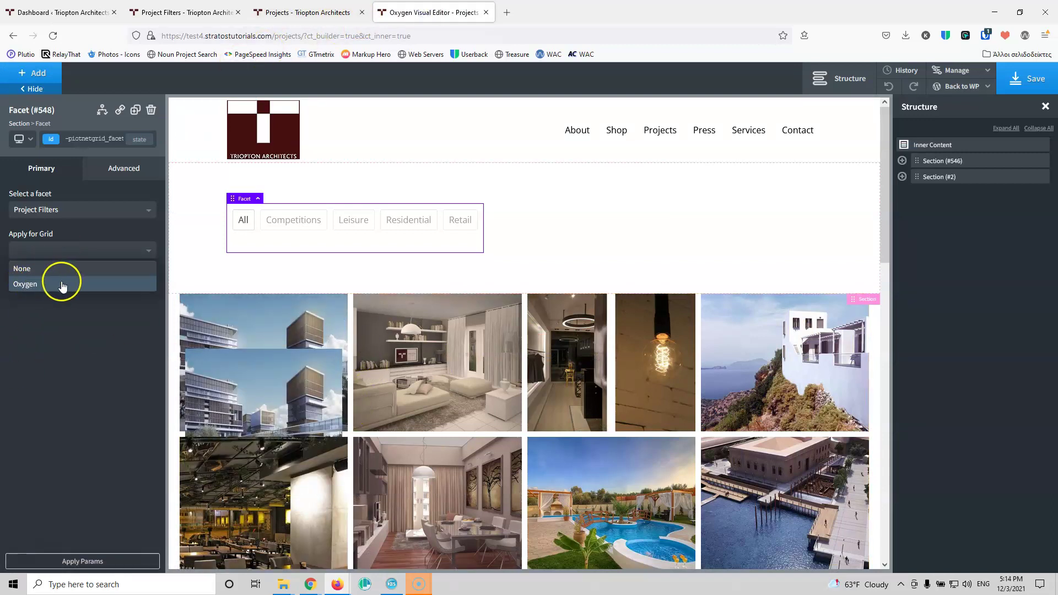
pyautogui.click(38, 284)
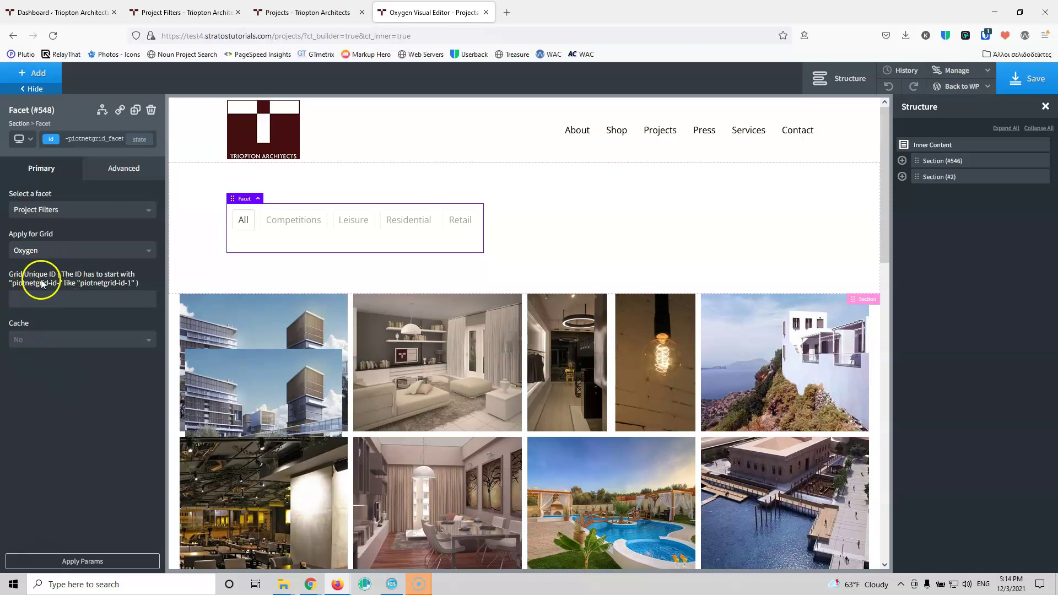
pyautogui.click(73, 296)
pyautogui.click(87, 296)
pyautogui.click(84, 292)
pyautogui.write('piotet')
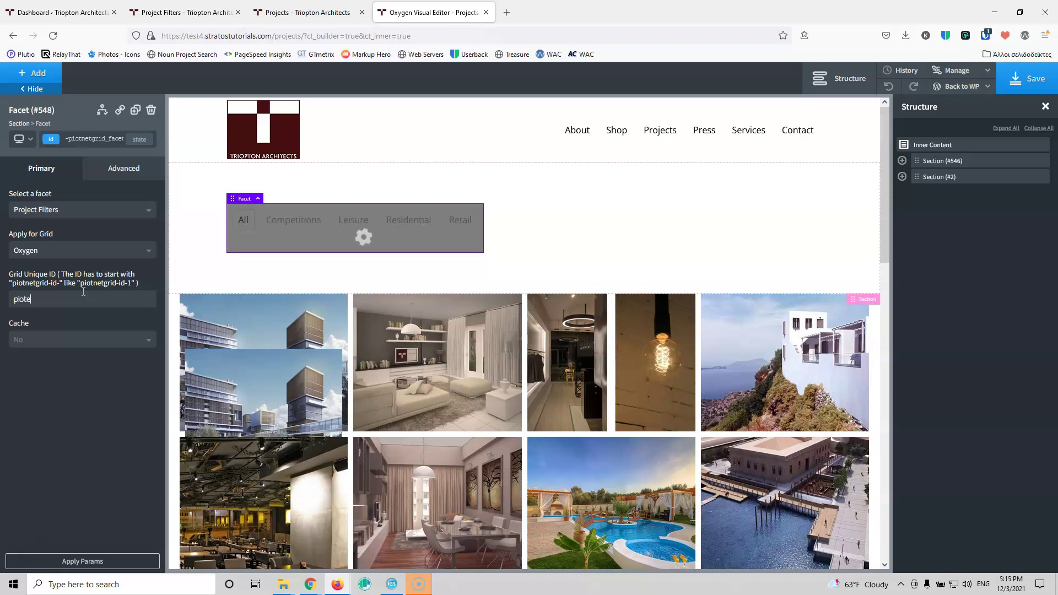
pyautogui.press('BackSpace')
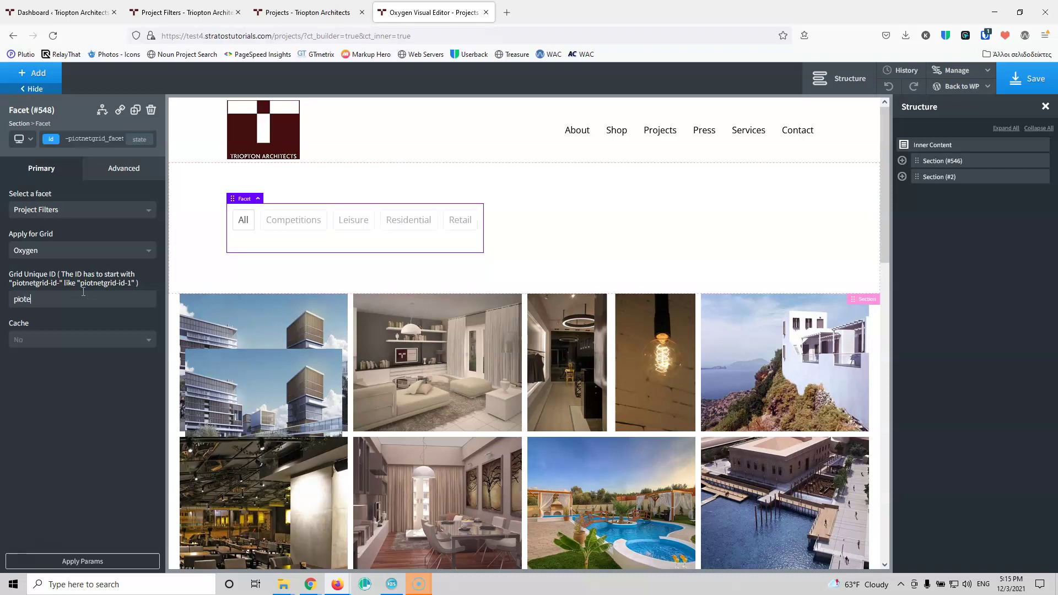
pyautogui.write('e')
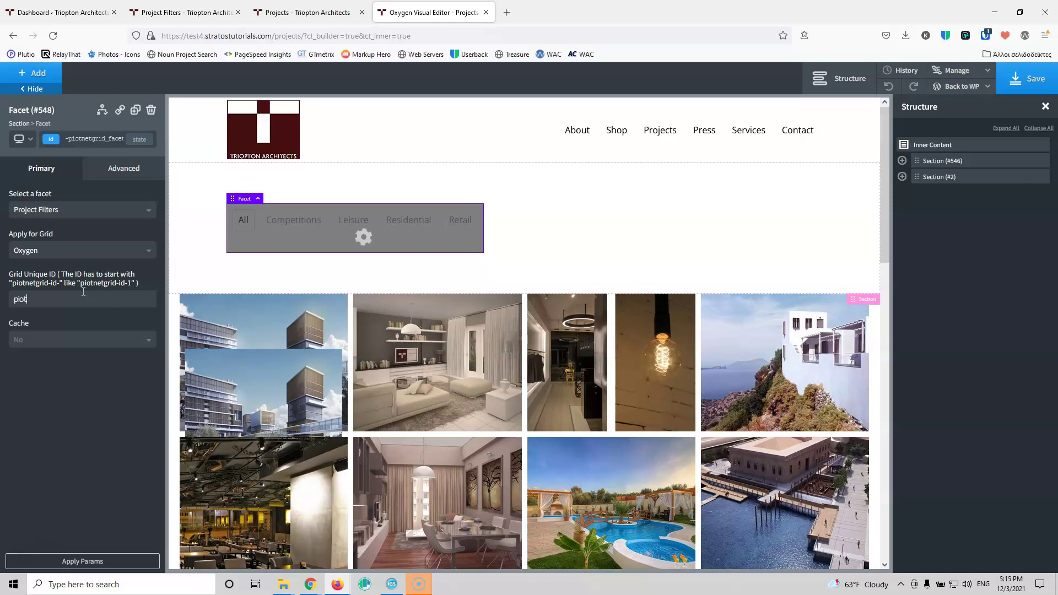
pyautogui.write('net')
pyautogui.click(75, 288)
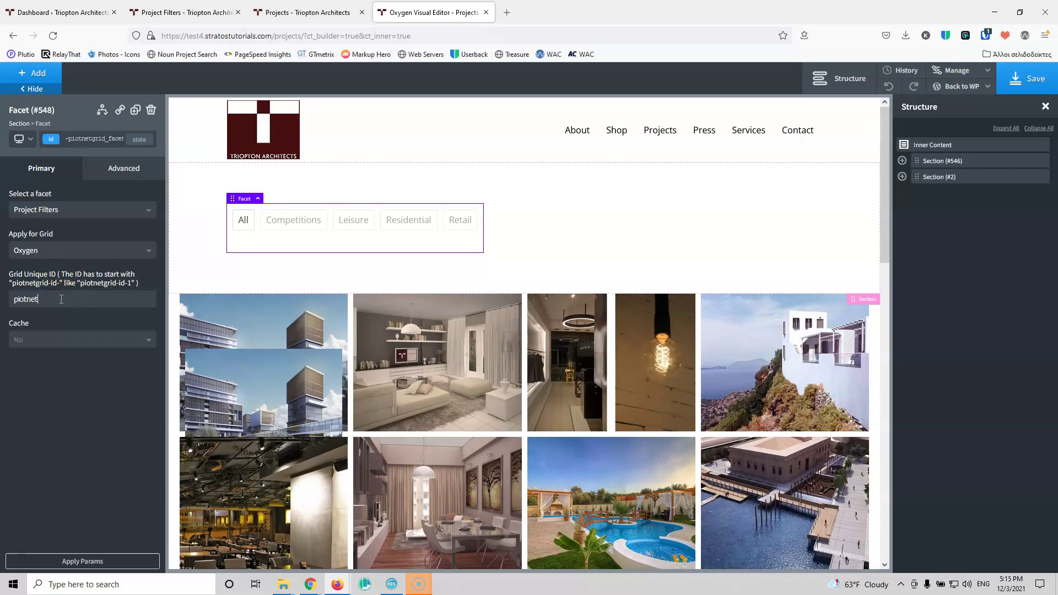
pyautogui.write('piotnetgrid')
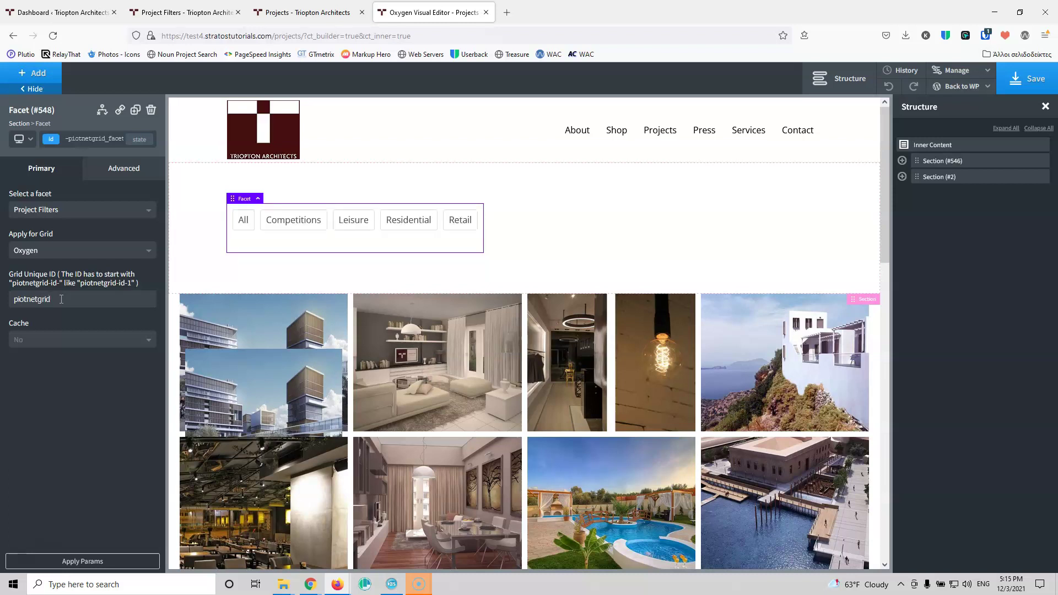
pyautogui.write('-id-1')
# Step: Copy the facet's grid ID, add it as the class "piotnetgrid-id-1" on the project grid's Repeater, and save the page
pyautogui.hotkey('ctrl', 'a')
pyautogui.hotkey('ctrl', 'c')
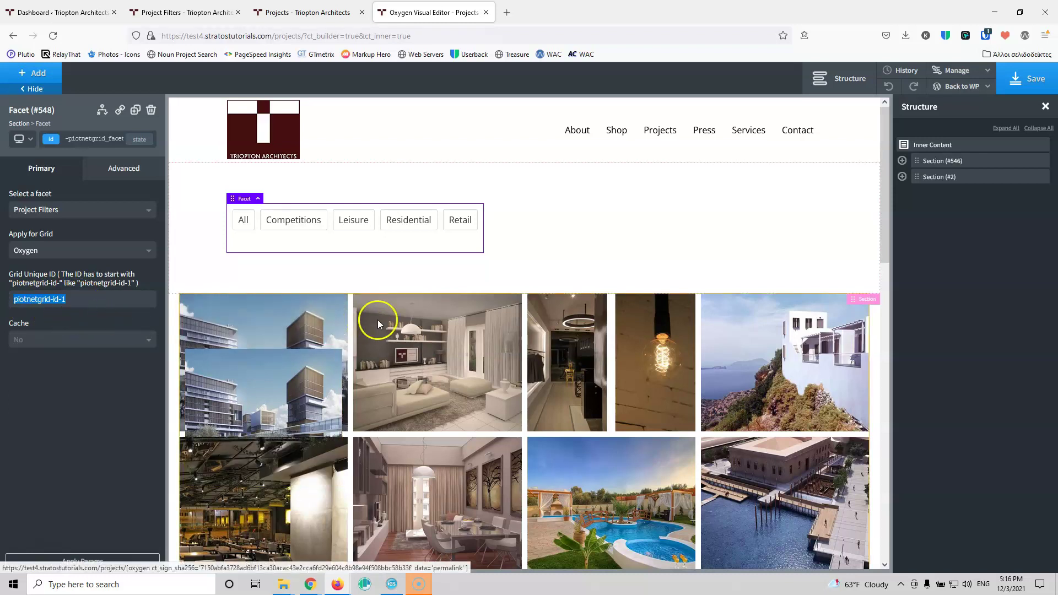
pyautogui.click(901, 177)
pyautogui.click(957, 193)
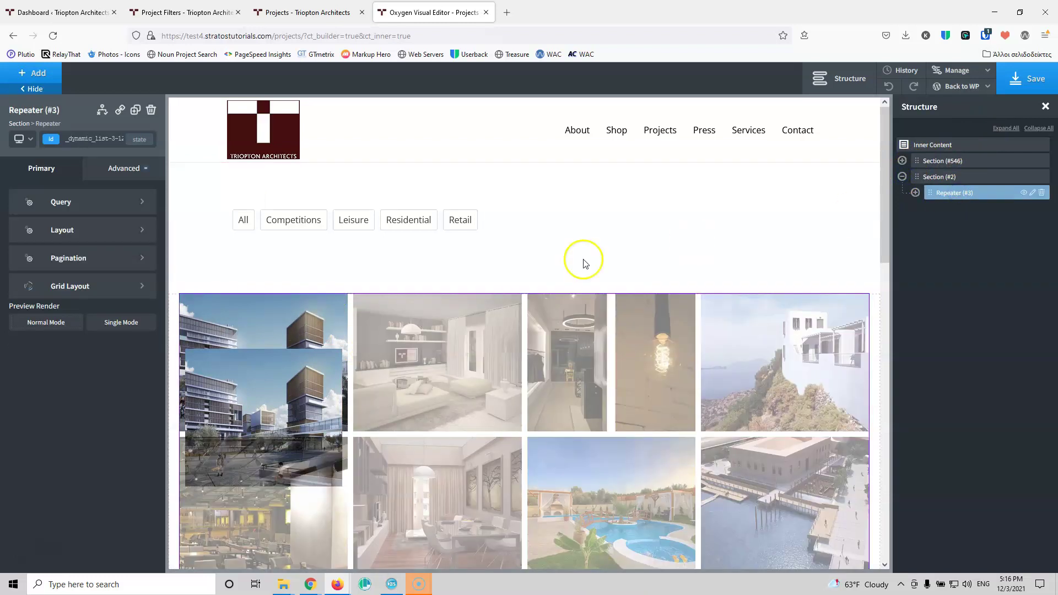
pyautogui.click(88, 138)
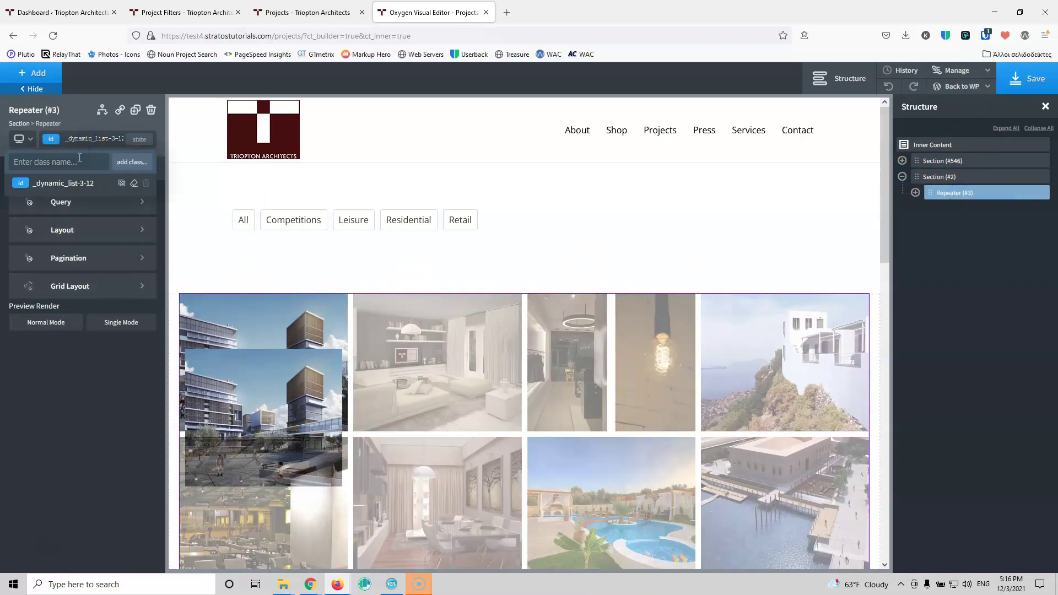
pyautogui.hotkey('ctrl', 'v')
pyautogui.click(131, 162)
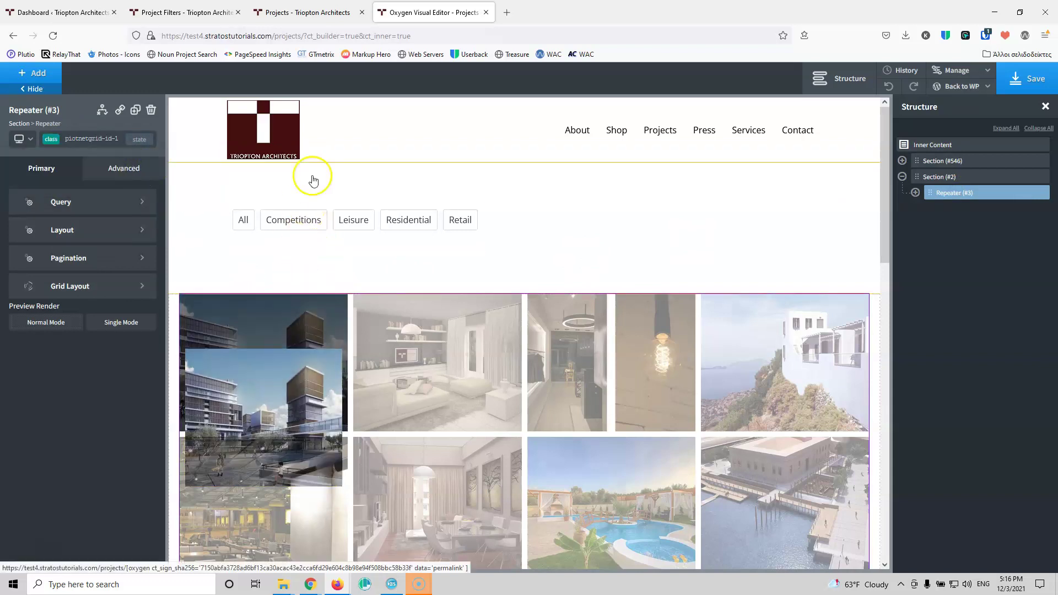
pyautogui.click(1020, 78)
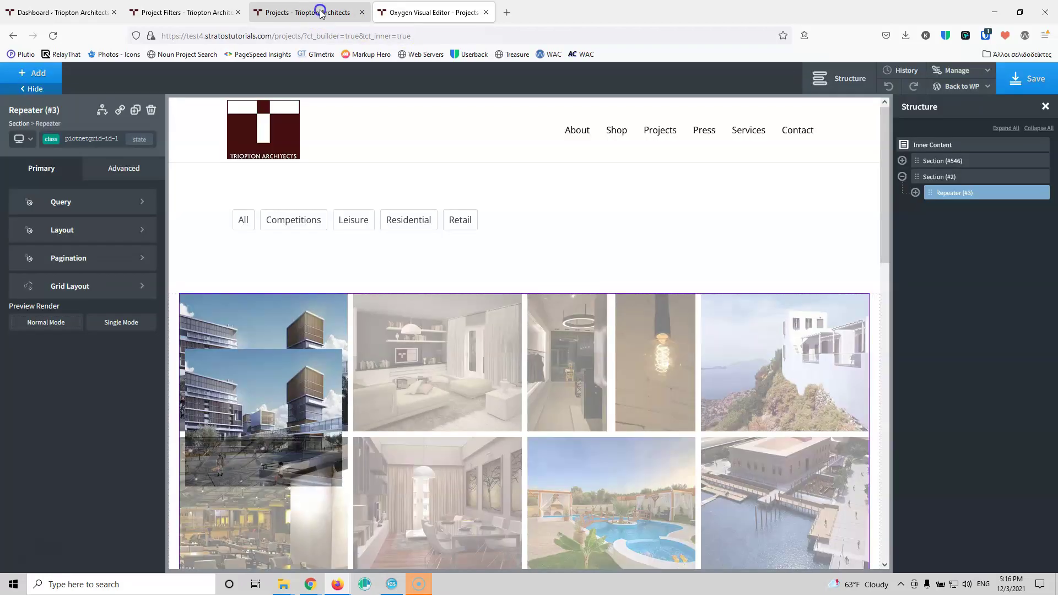
# Step: Reload the live Projects page and test the Competitions, Leisure, Residential, Retail and All filter buttons
pyautogui.click(322, 13)
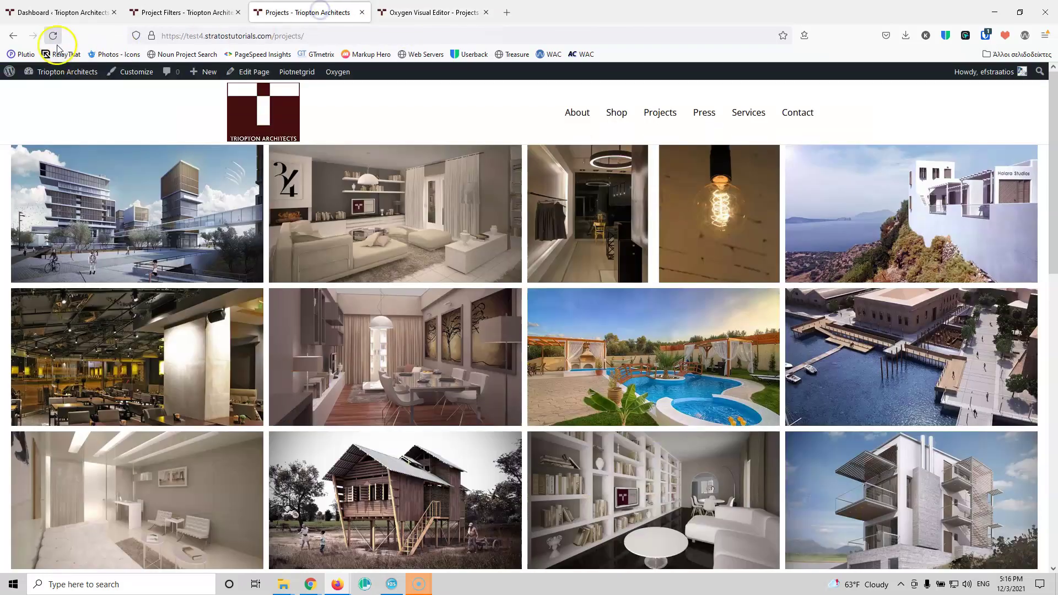
pyautogui.click(53, 36)
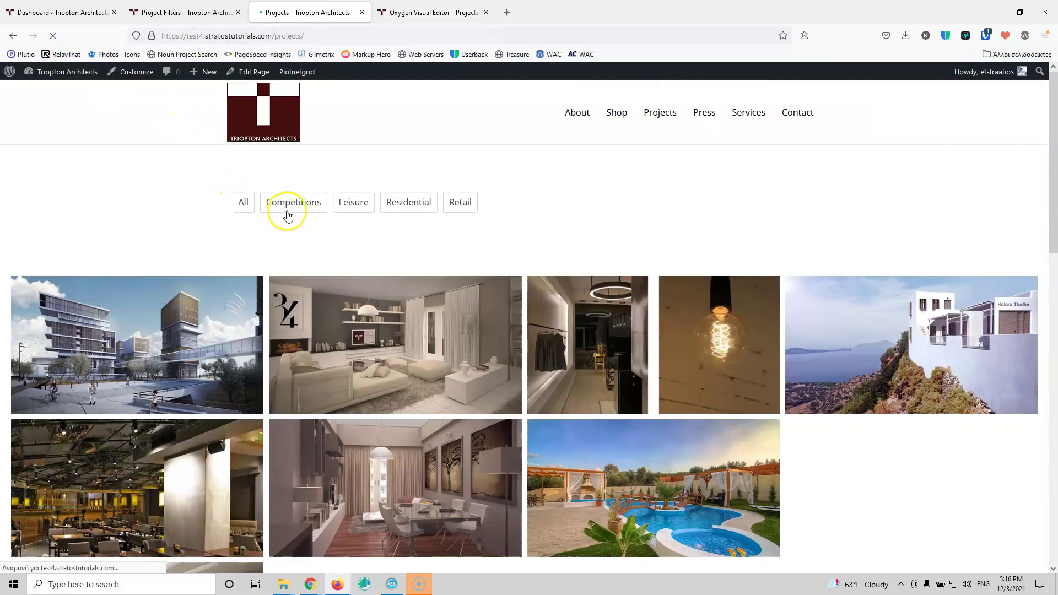
pyautogui.click(289, 213)
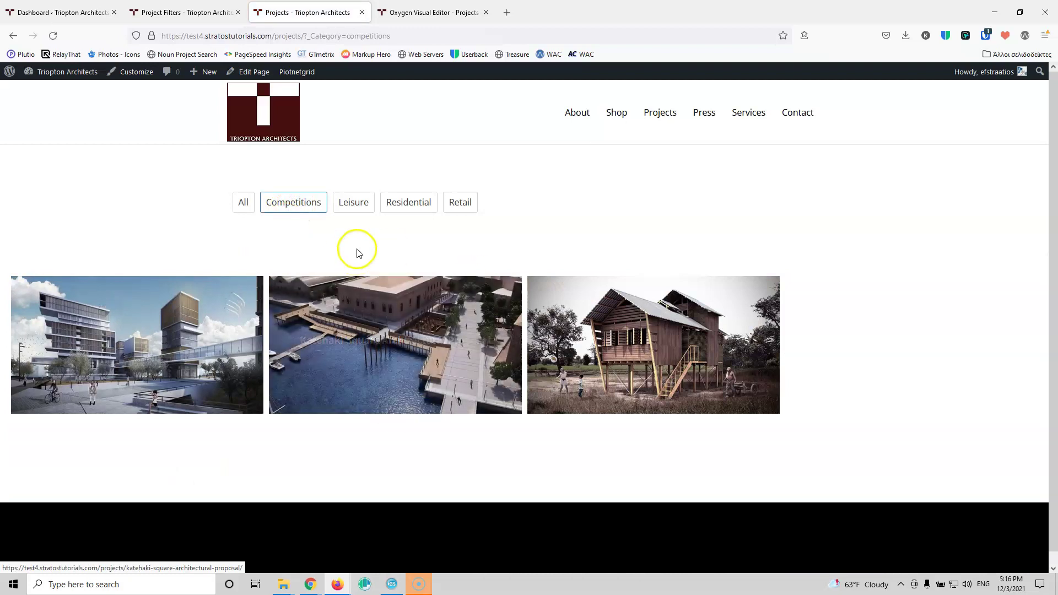
pyautogui.click(358, 213)
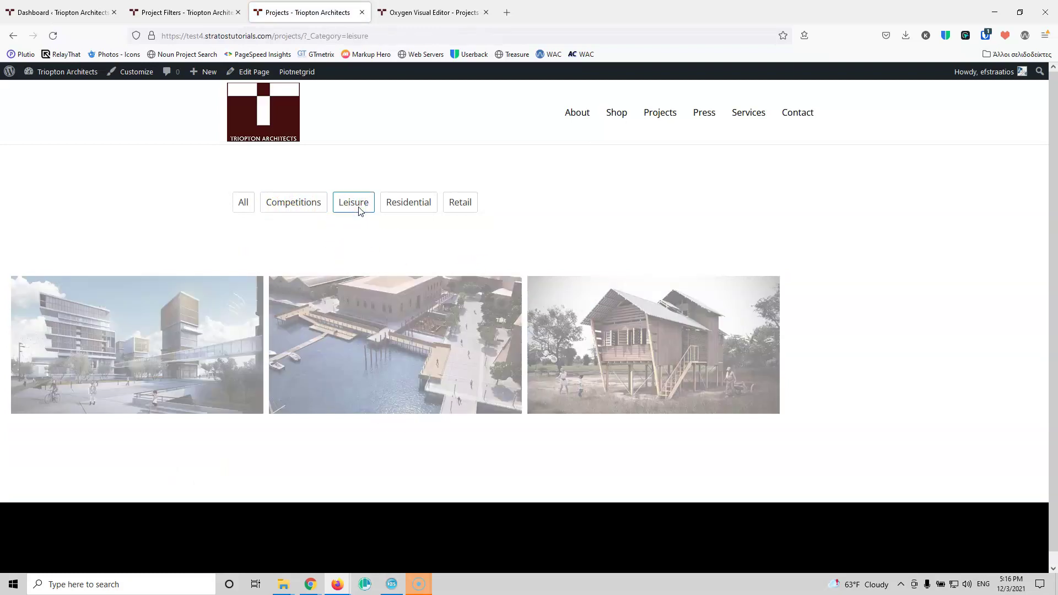
pyautogui.click(385, 203)
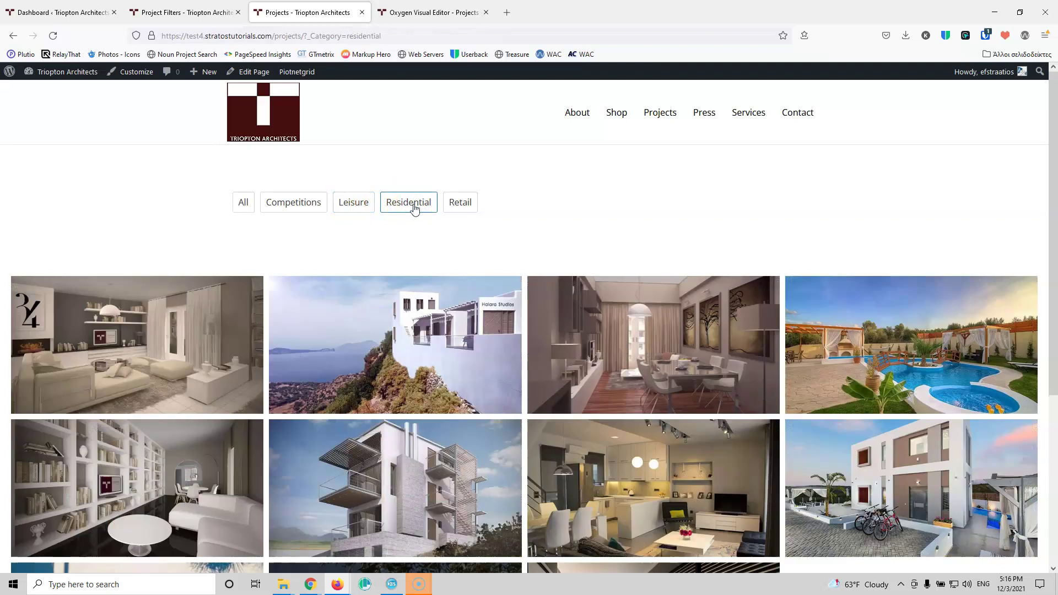
pyautogui.click(467, 211)
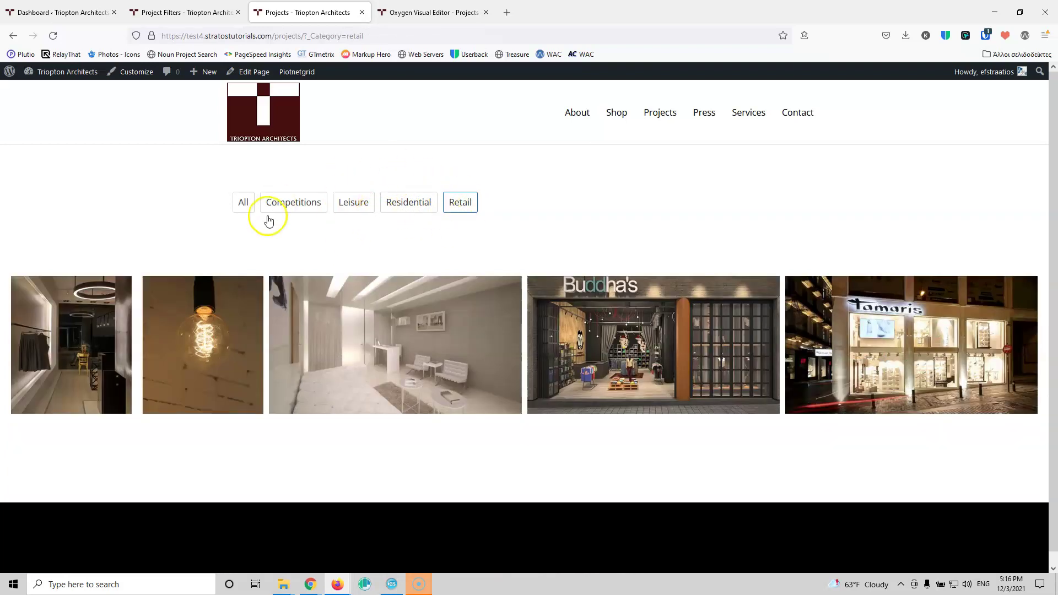
pyautogui.click(242, 205)
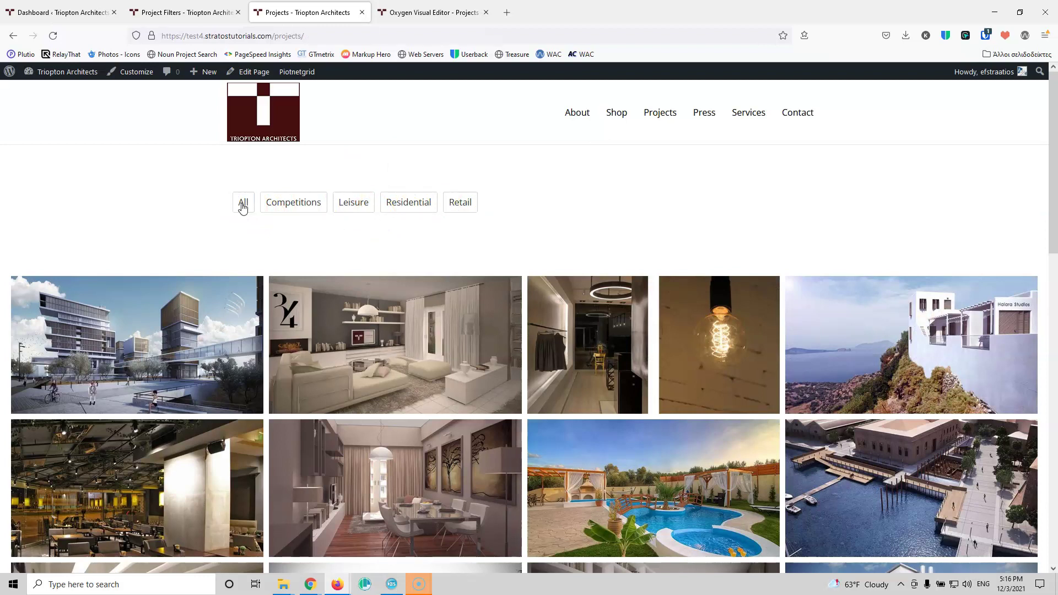
pyautogui.click(201, 63)
pyautogui.click(424, 12)
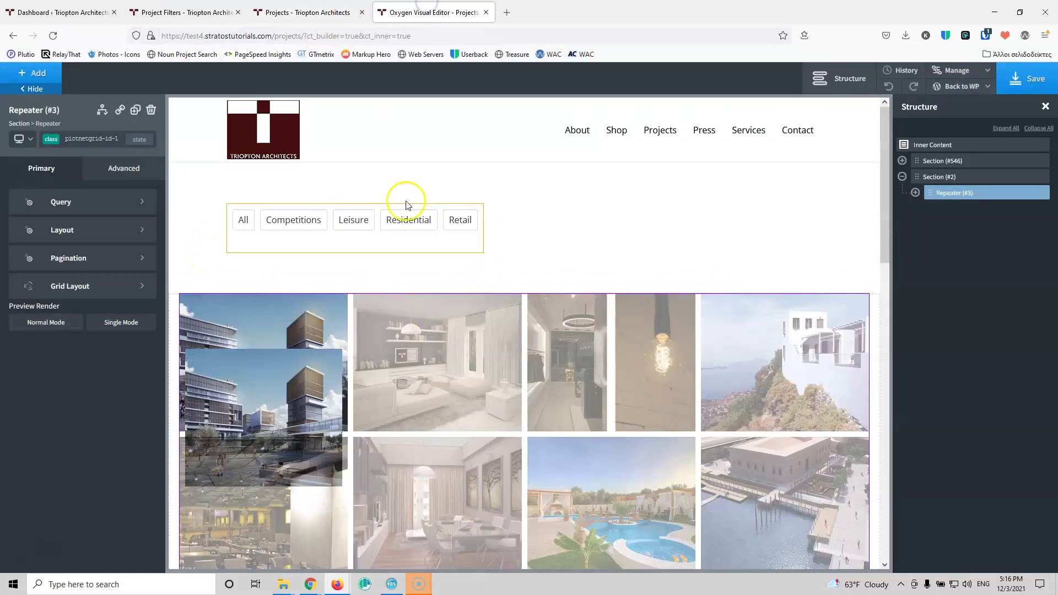
pyautogui.click(185, 12)
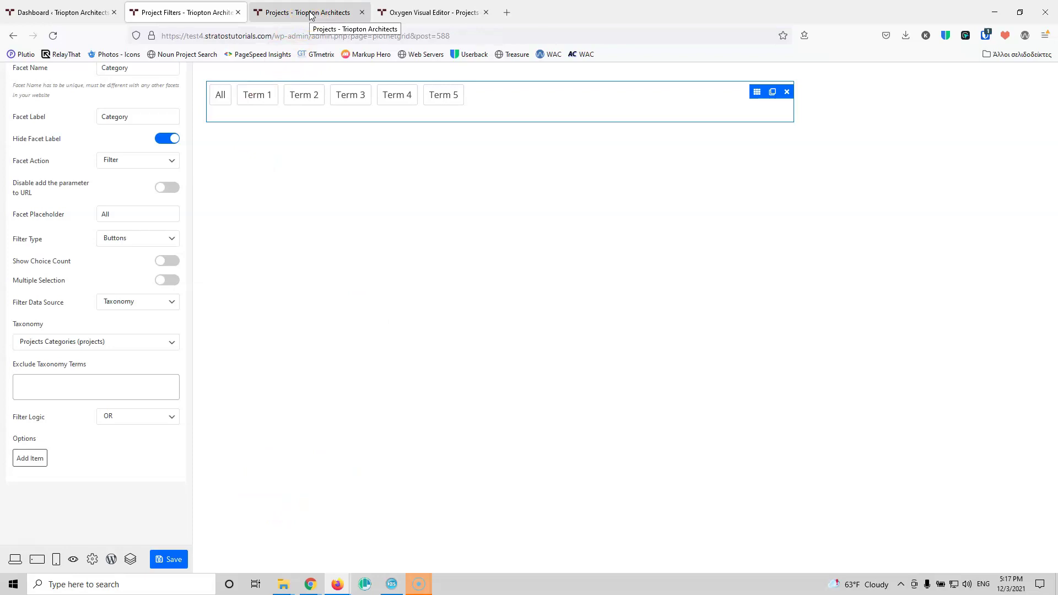
pyautogui.click(418, 13)
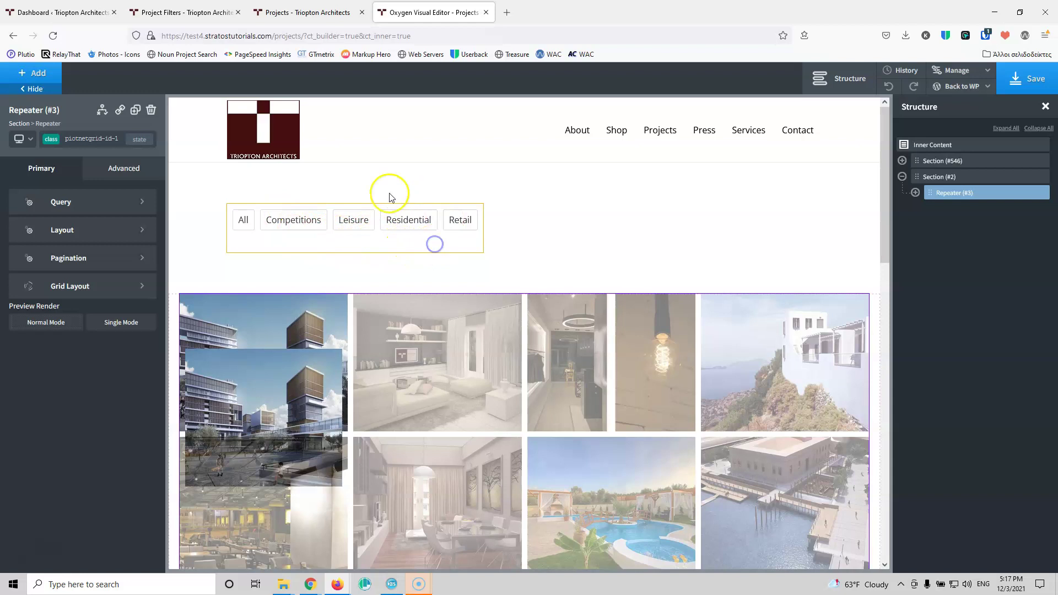
pyautogui.click(280, 246)
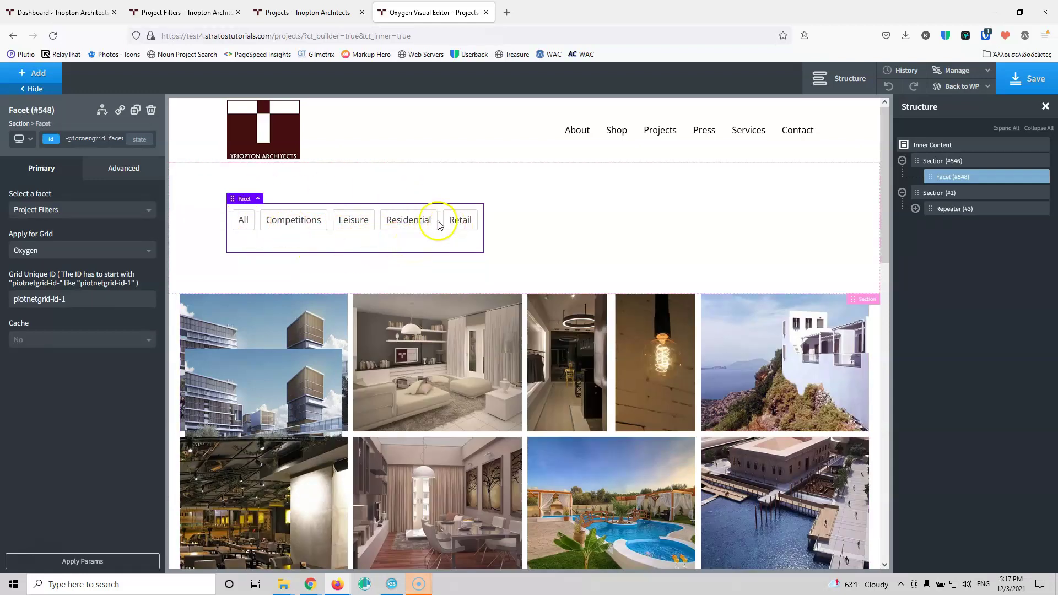
pyautogui.click(189, 12)
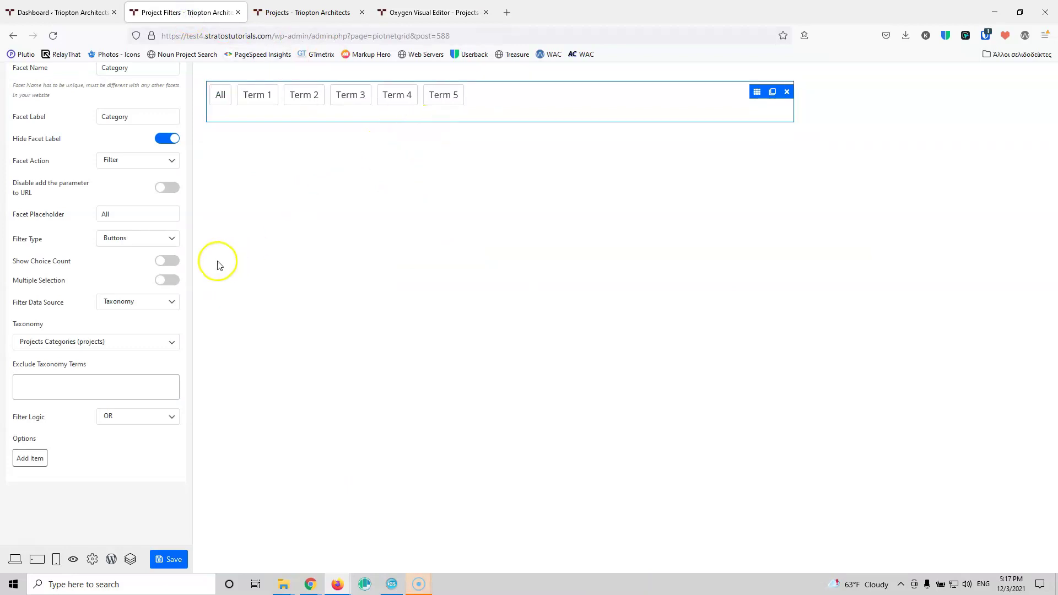
# Step: Set the Align Items style of the facet's buttons to Center in the Project Filters facet
pyautogui.scroll(2, 165, 341)
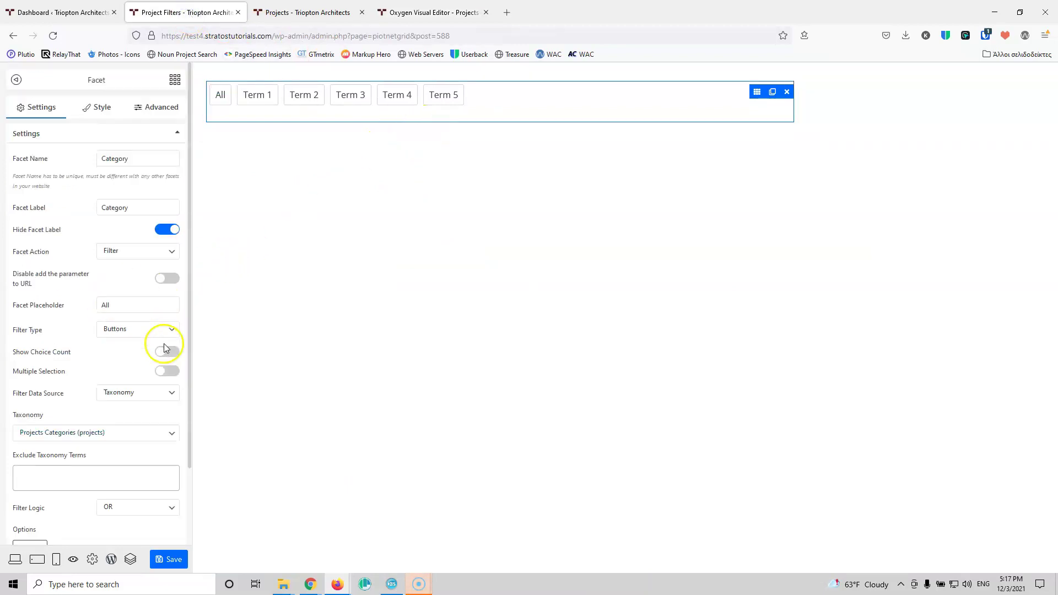
pyautogui.click(100, 107)
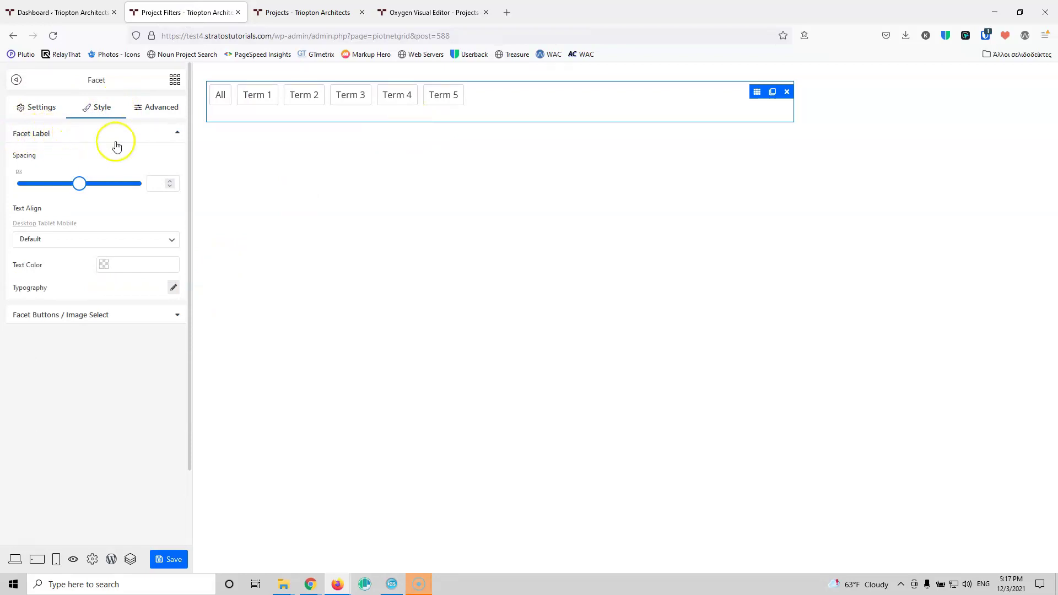
pyautogui.click(149, 316)
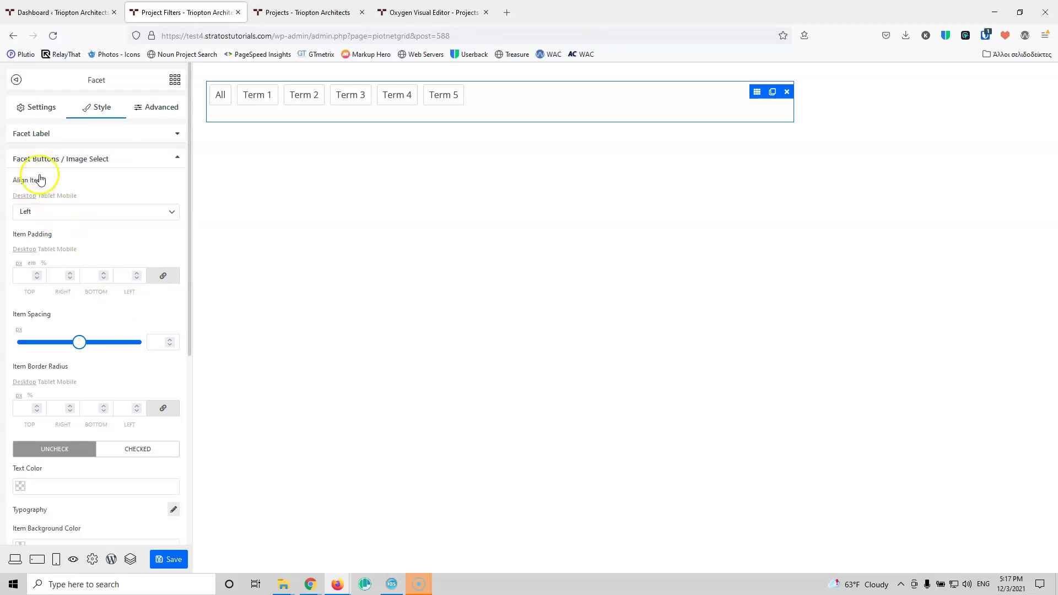
pyautogui.click(61, 214)
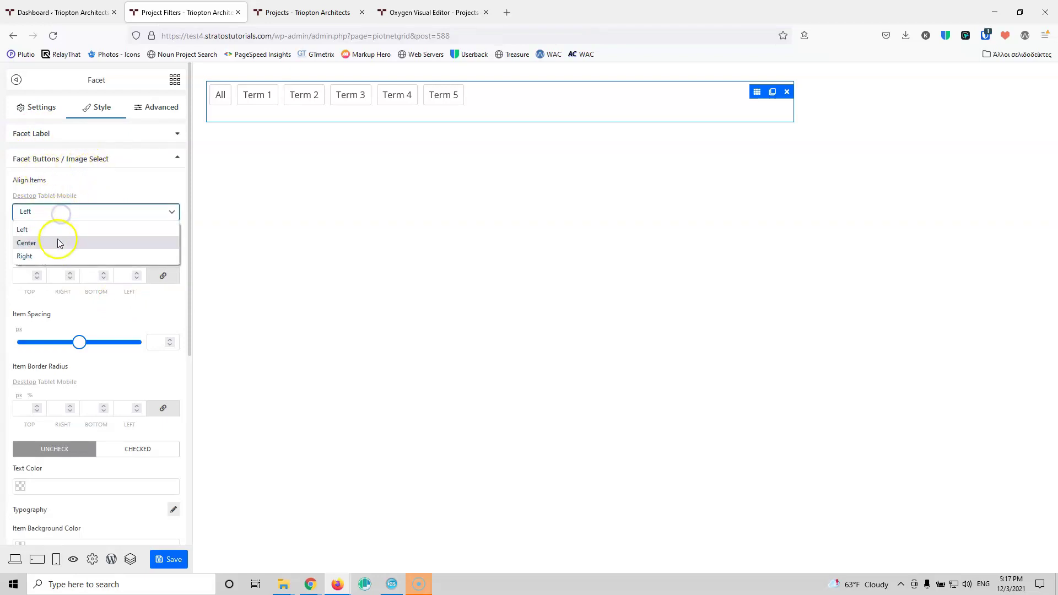
pyautogui.click(57, 243)
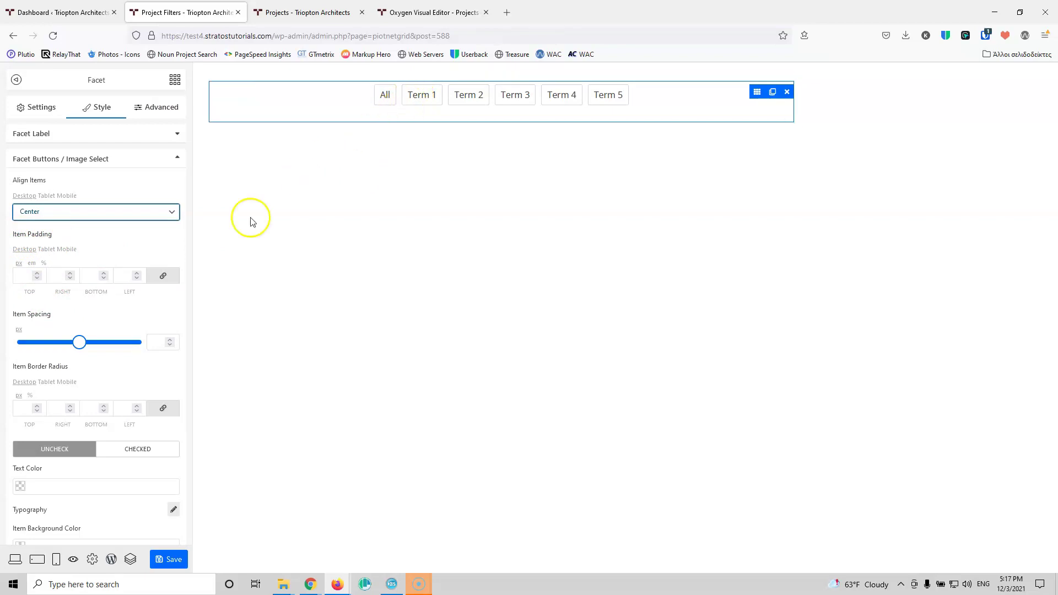
# Step: Set the facet buttons' item spacing and border radius to 0, save the facet, and reload the live Projects page
pyautogui.click(151, 342)
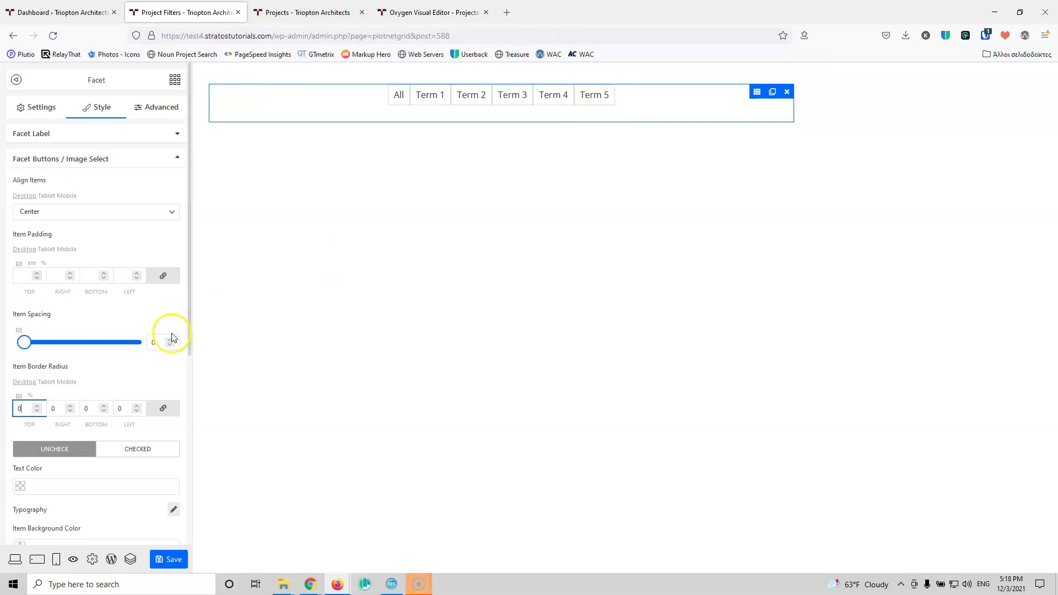
pyautogui.scroll(-3, 109, 416)
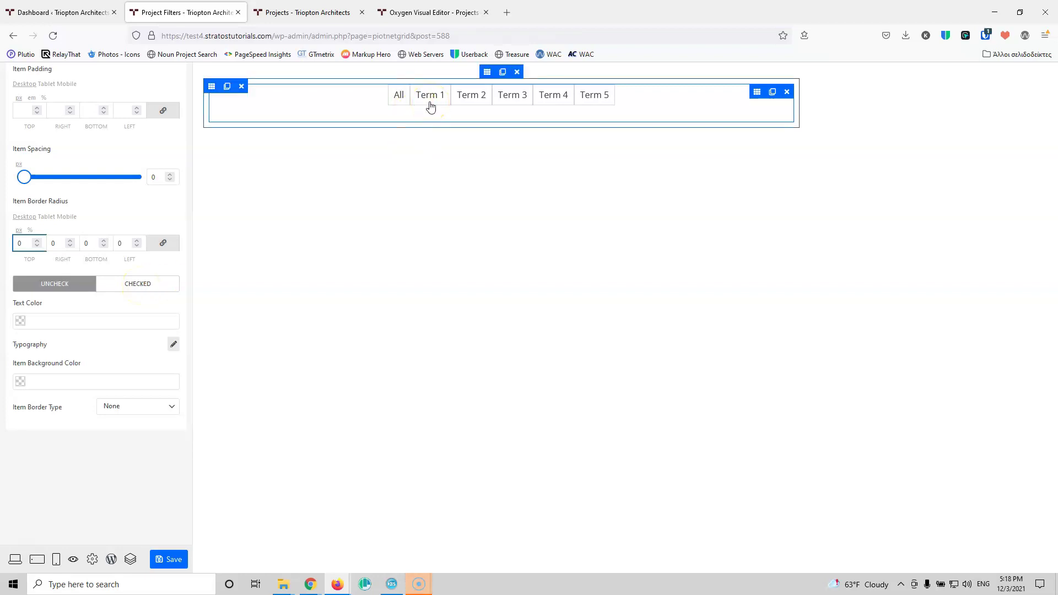
pyautogui.click(171, 559)
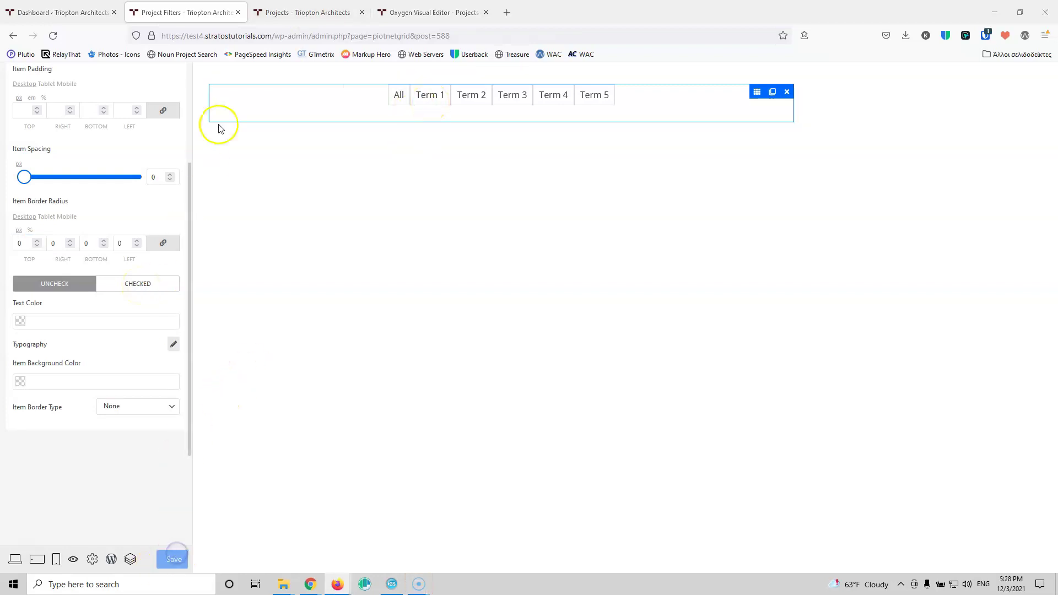
pyautogui.click(309, 6)
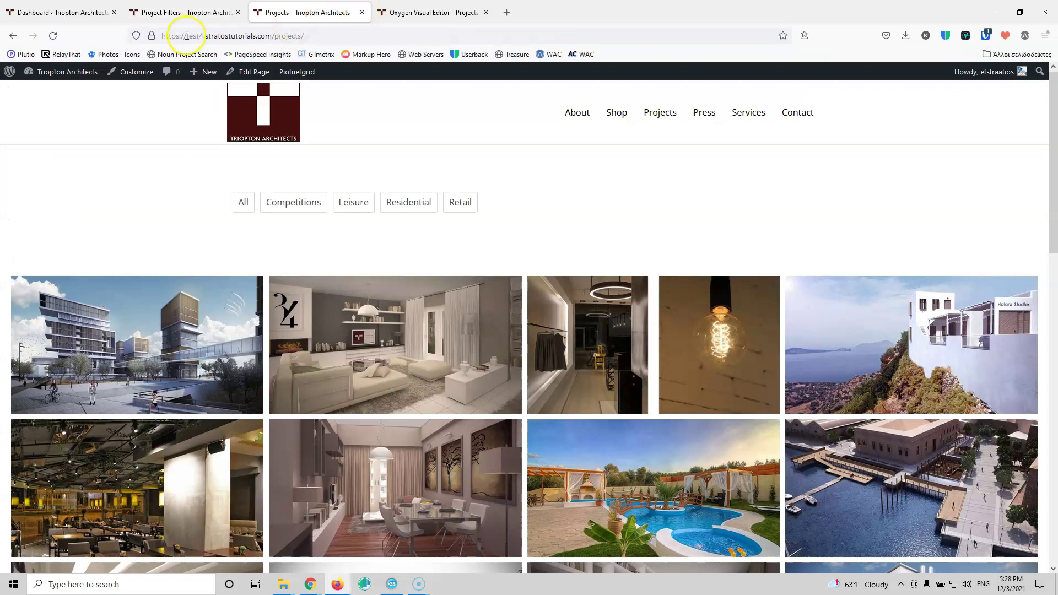
pyautogui.click(55, 38)
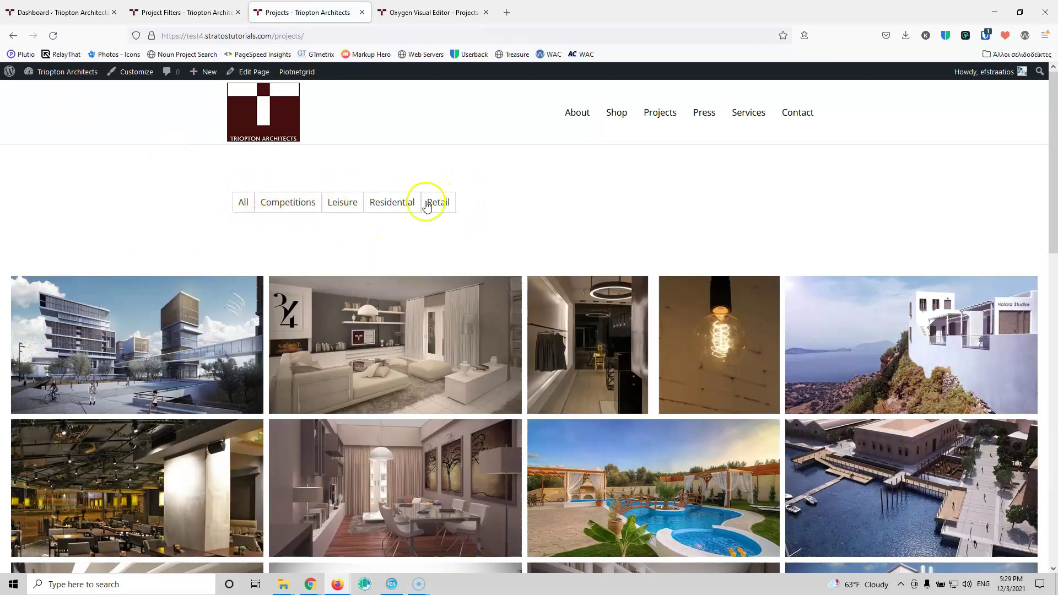
# Step: Center the filter section's items in Oxygen, reduce its top padding, set its bottom padding to 0 px, and save the page
pyautogui.click(440, 10)
pyautogui.click(542, 210)
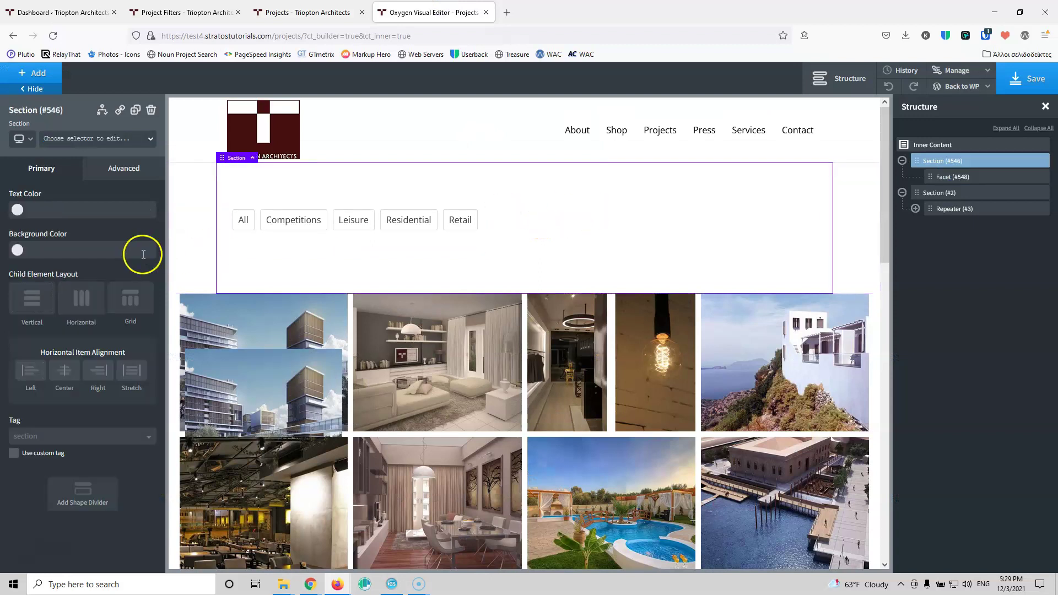
pyautogui.click(77, 375)
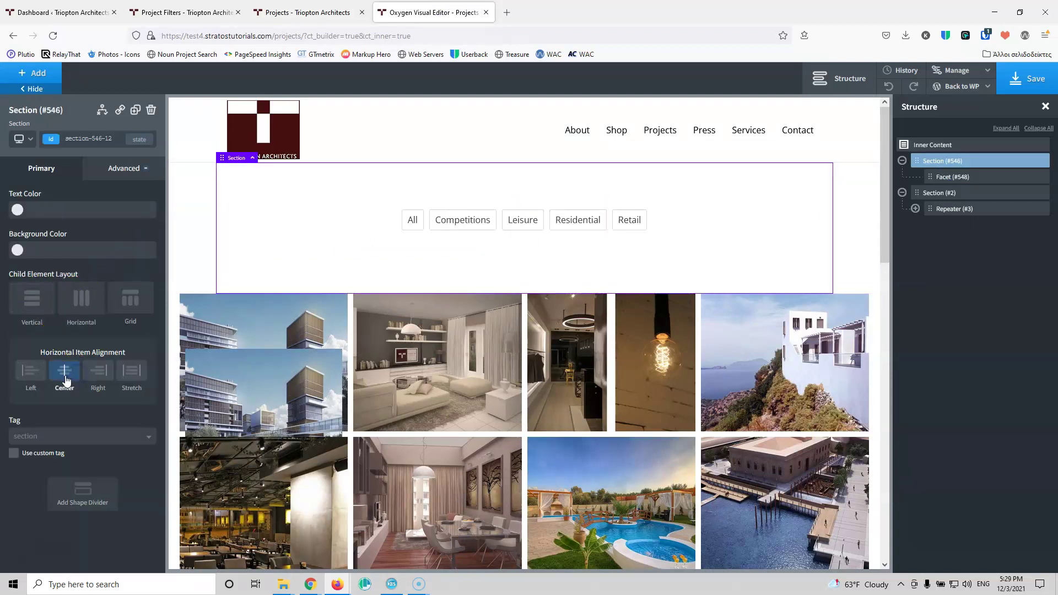
pyautogui.moveTo(552, 196); pyautogui.dragTo(550, 164)
pyautogui.moveTo(538, 229); pyautogui.dragTo(541, 186)
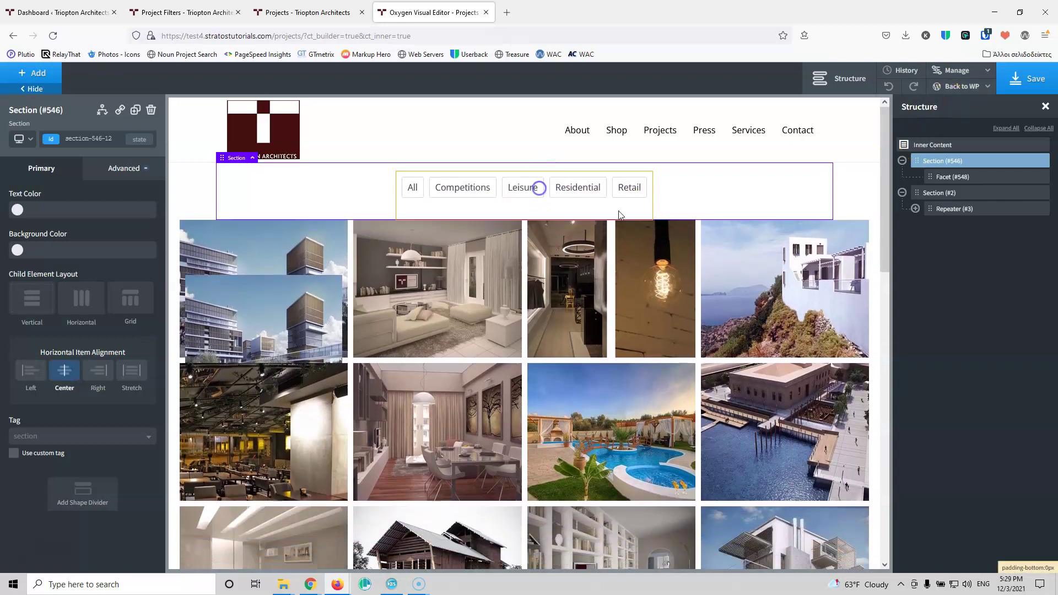
pyautogui.click(1016, 72)
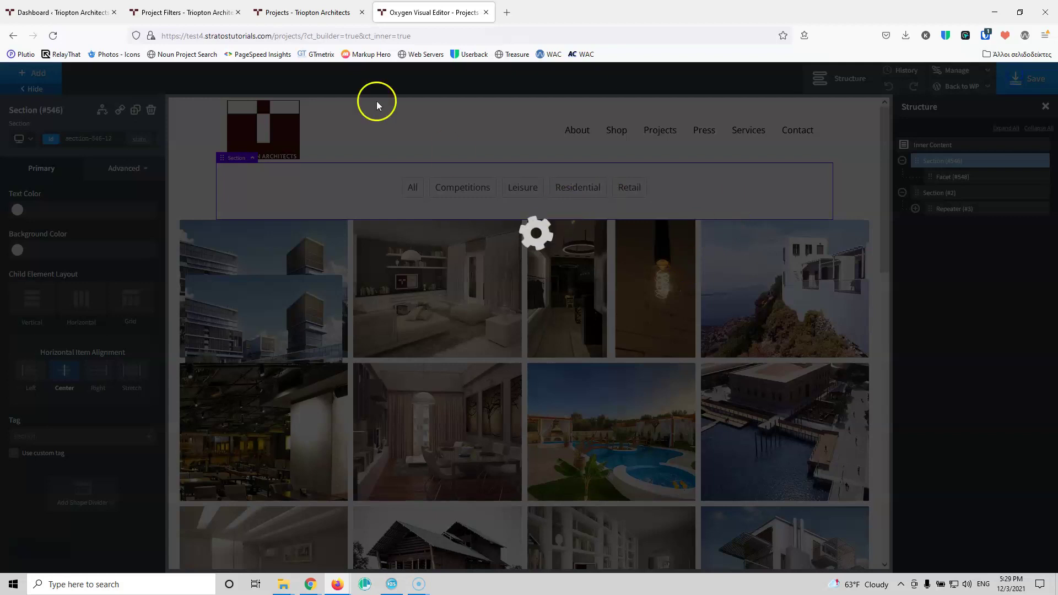
# Step: Reload the live Projects page and test the Competitions and Leisure filter buttons
pyautogui.click(308, 12)
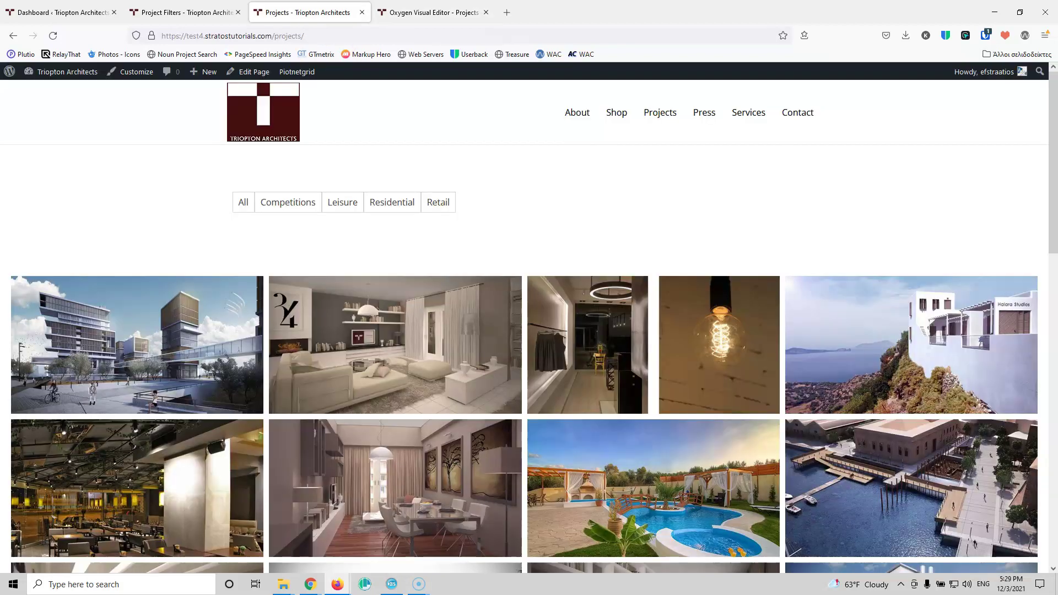
pyautogui.click(53, 36)
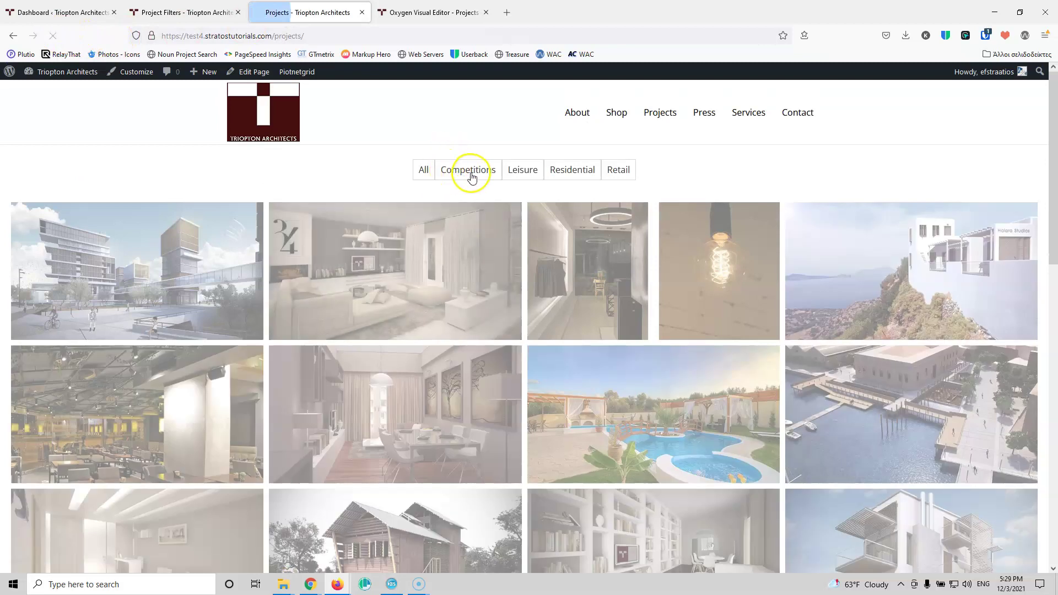
pyautogui.click(472, 176)
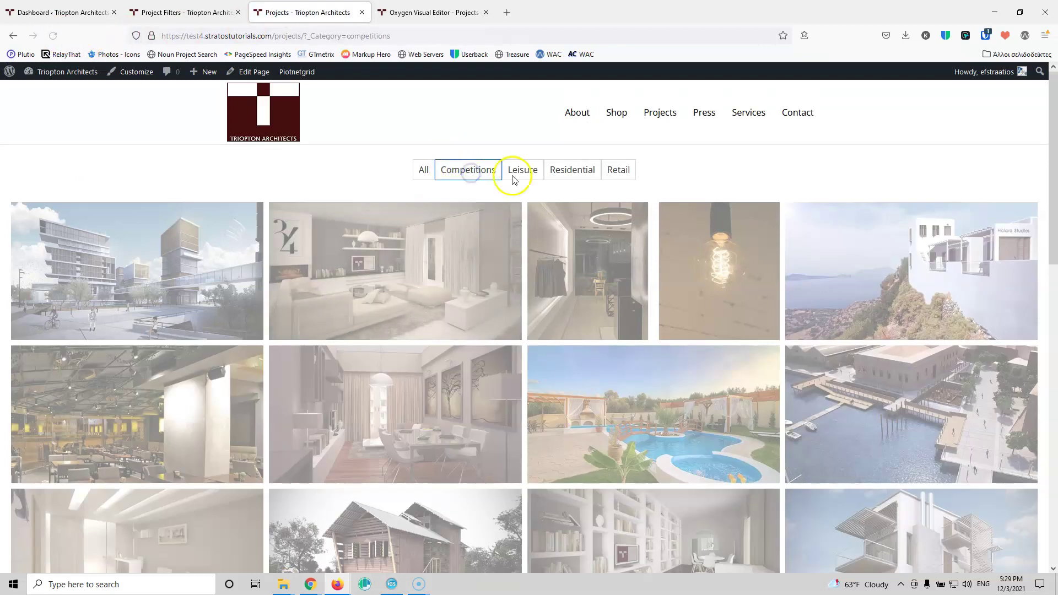
pyautogui.click(528, 176)
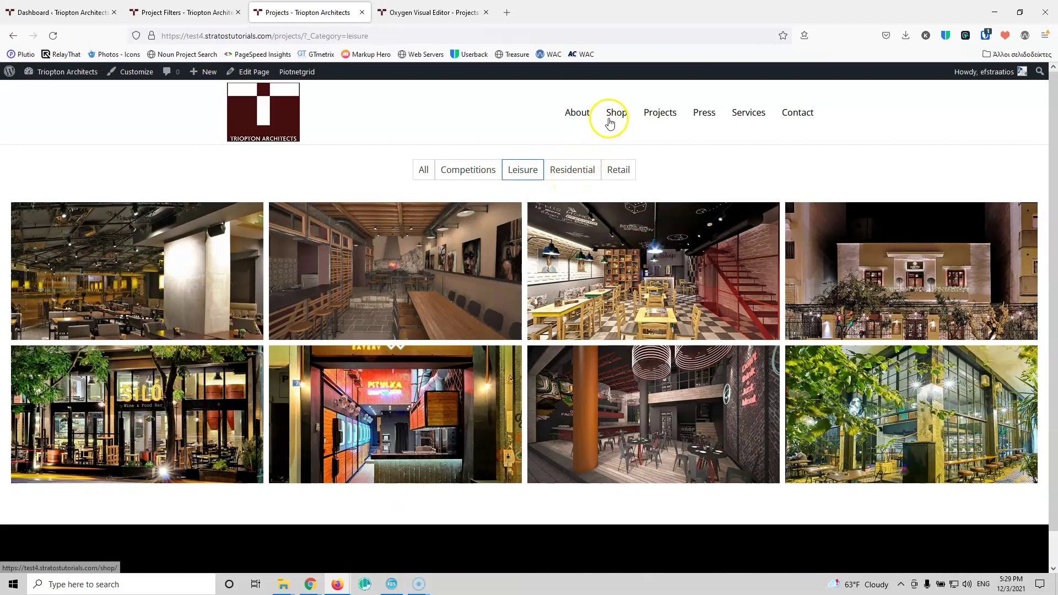
# Step: Open the live Shop page and look over its product grid
pyautogui.click(612, 115)
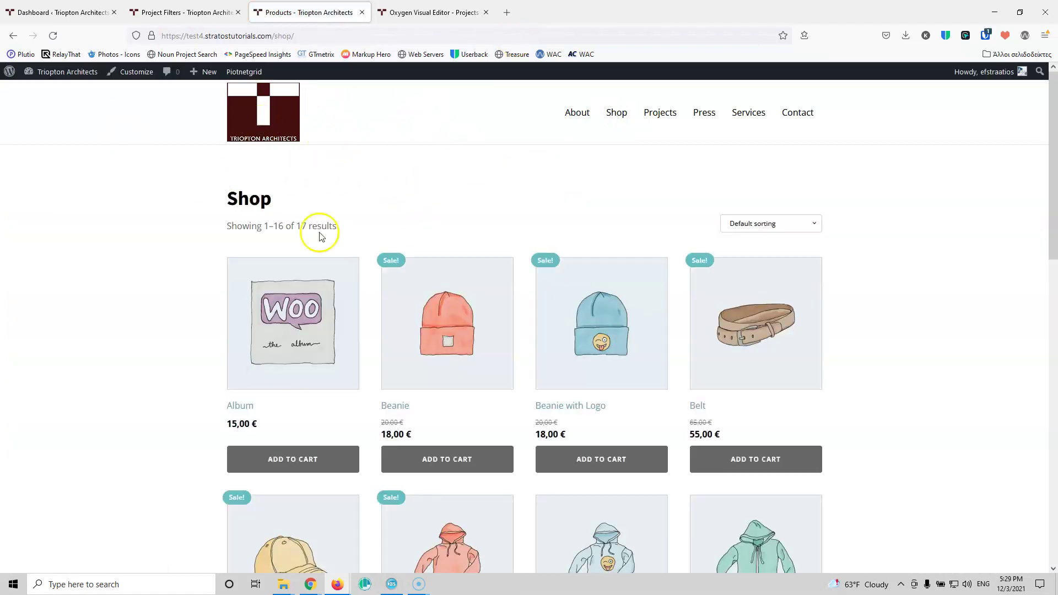
pyautogui.scroll(-4, 297, 342)
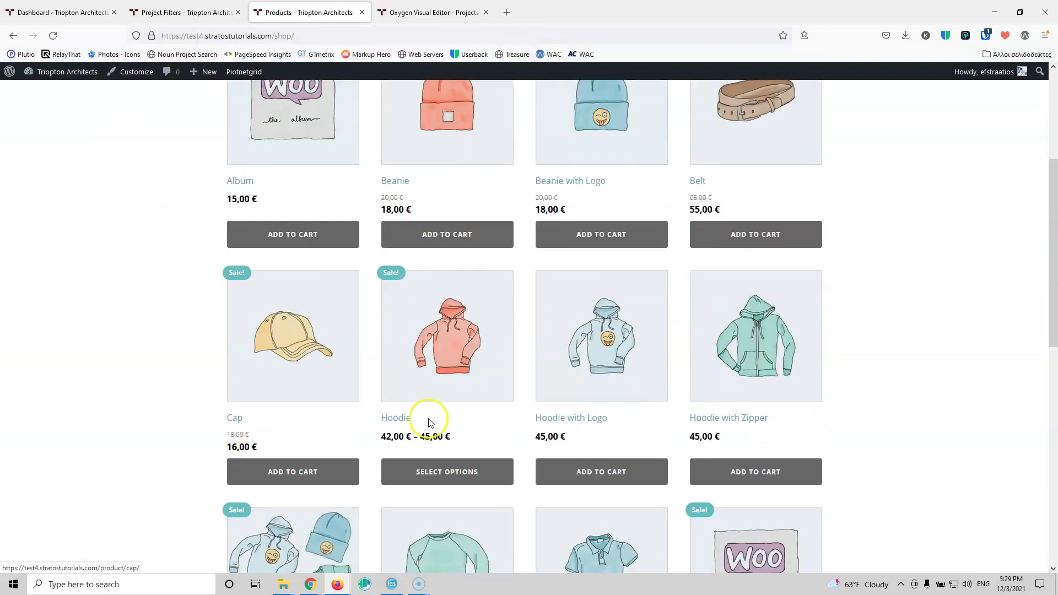
pyautogui.scroll(4, 488, 378)
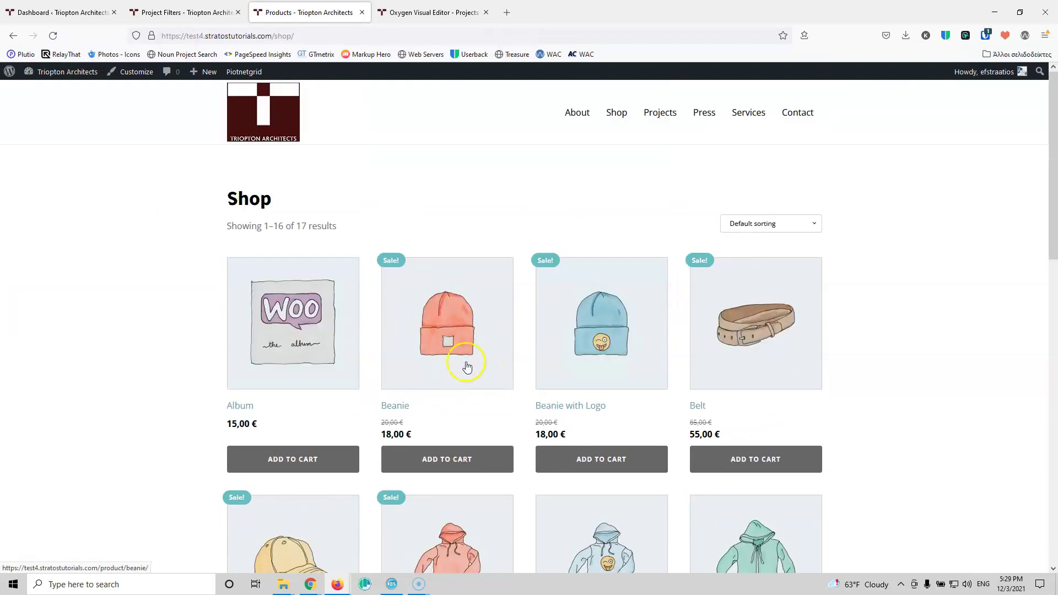
# Step: Close the Oxygen editor of the Projects page and the Project Filters facet editor
pyautogui.click(432, 12)
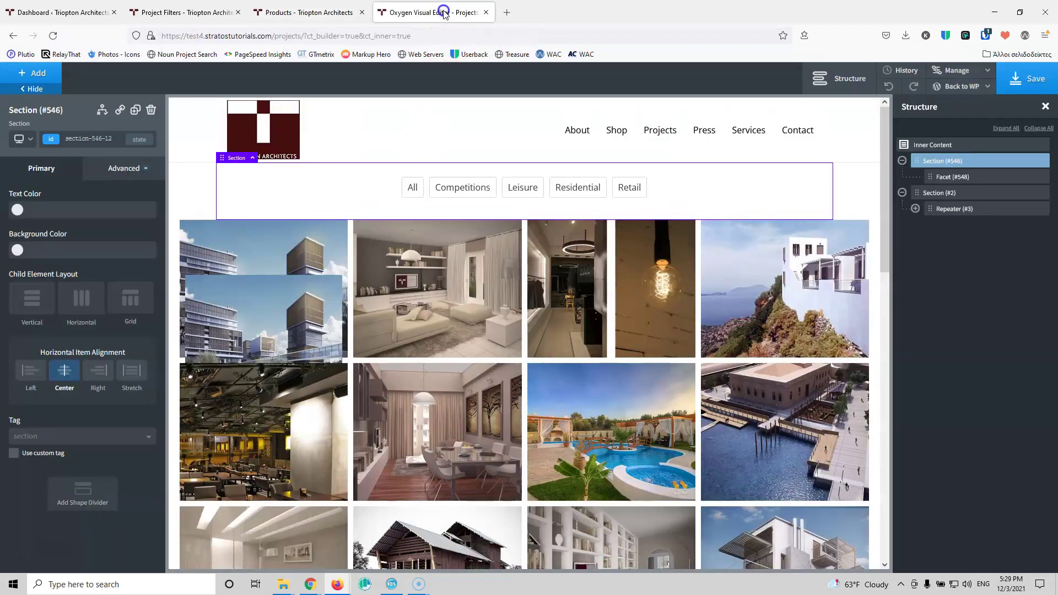
pyautogui.click(485, 12)
pyautogui.click(193, 12)
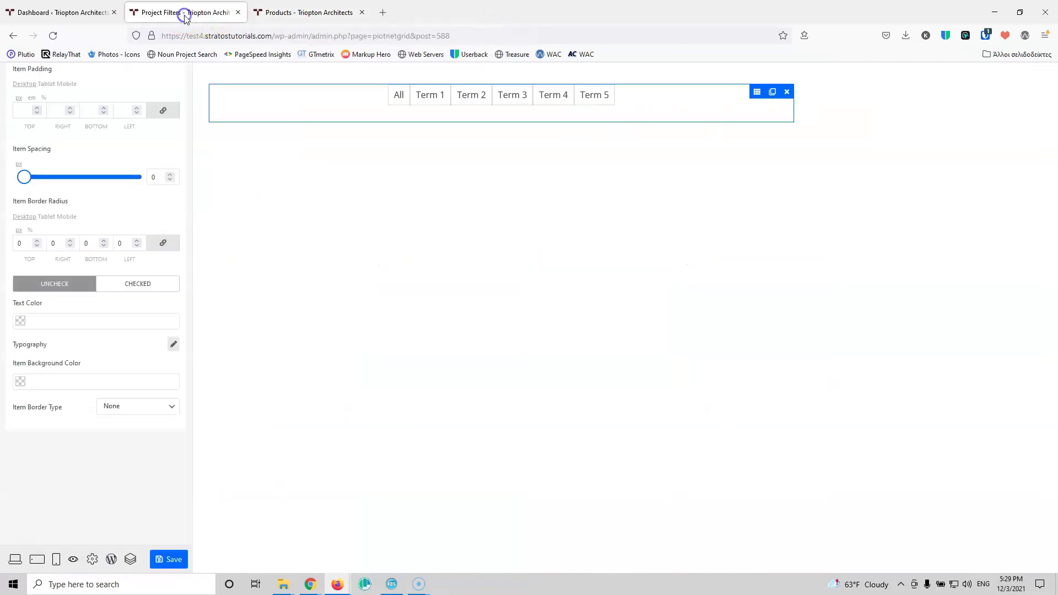
pyautogui.click(61, 12)
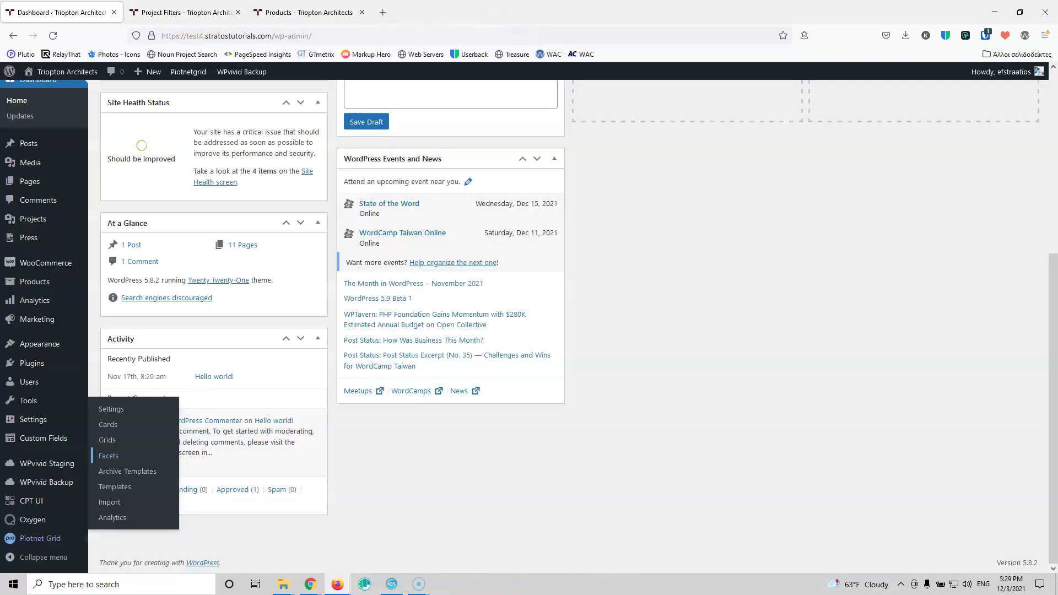
pyautogui.click(238, 12)
# Step: Open the Oxygen Templates list and the Product Archive template's edit page in separate new tabs
pyautogui.moveTo(75, 361)
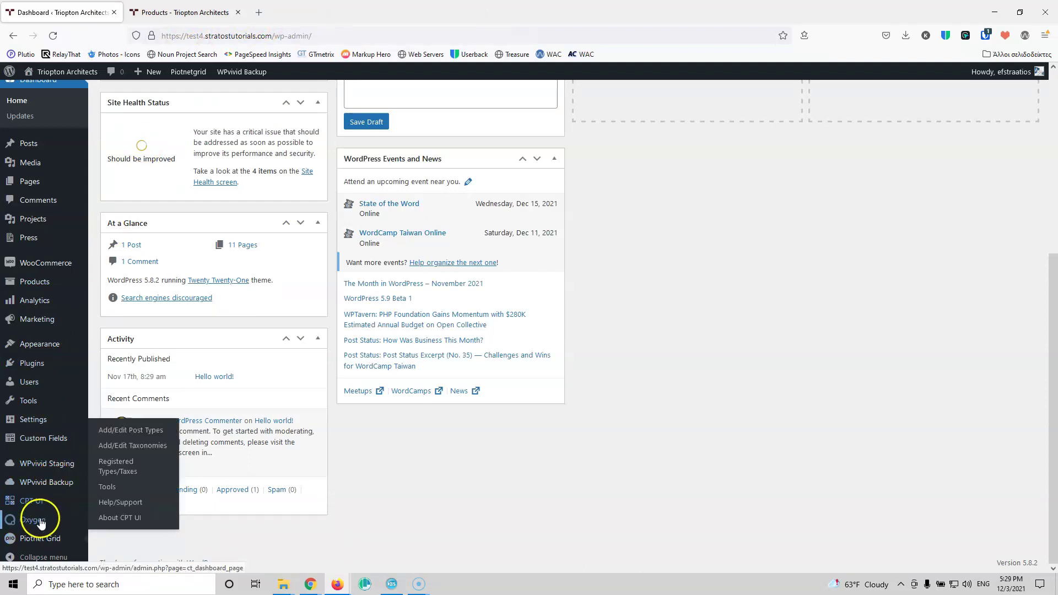
pyautogui.moveTo(77, 517)
pyautogui.middleClick(112, 492)
pyautogui.click(166, 12)
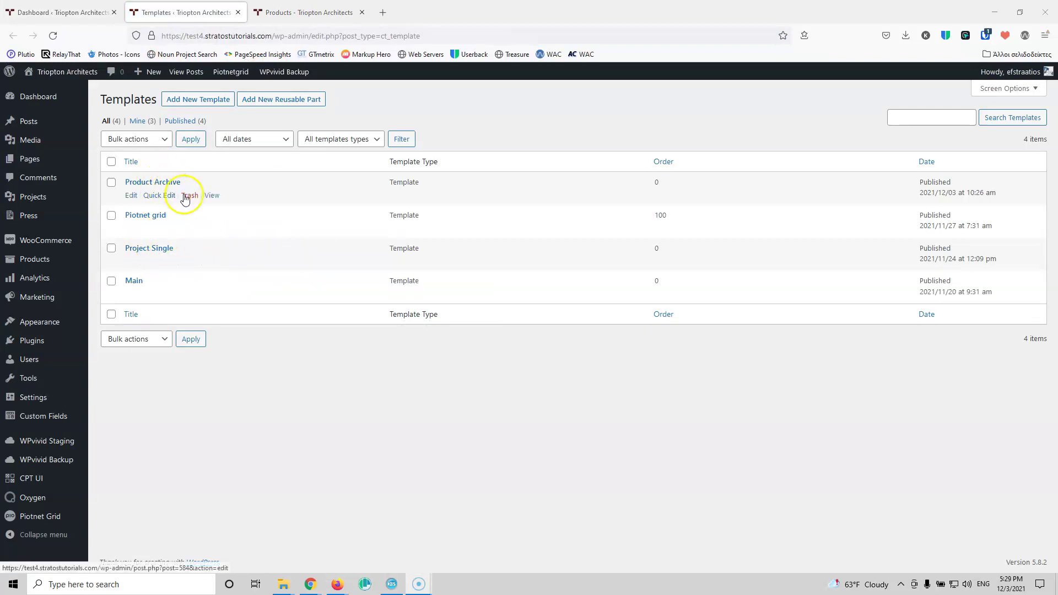
pyautogui.middleClick(135, 196)
# Step: Open the Piotnet Grid Facets list in the WordPress dashboard's tab
pyautogui.click(55, 12)
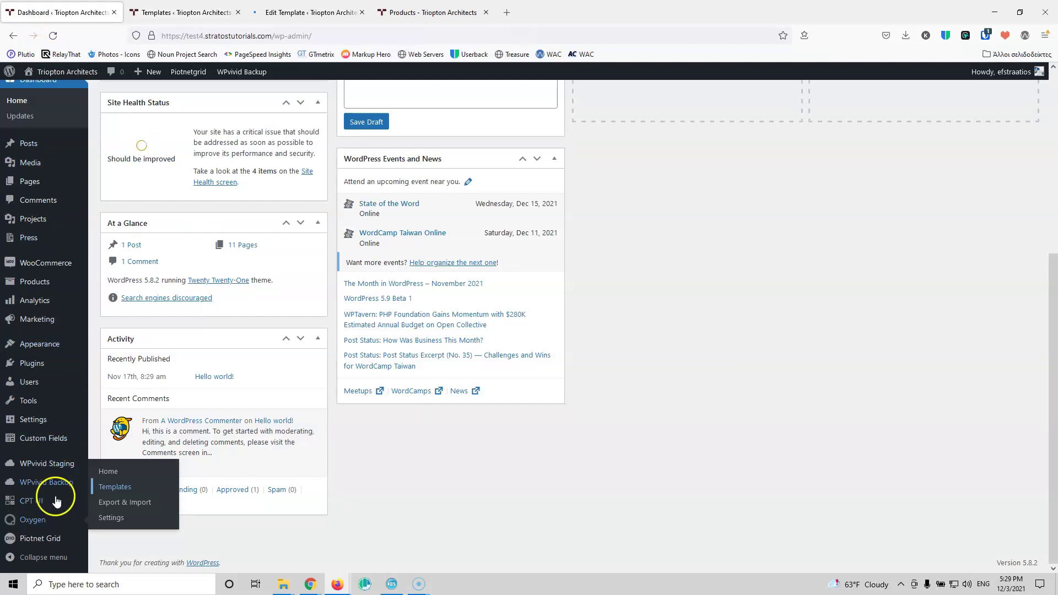
pyautogui.moveTo(76, 540)
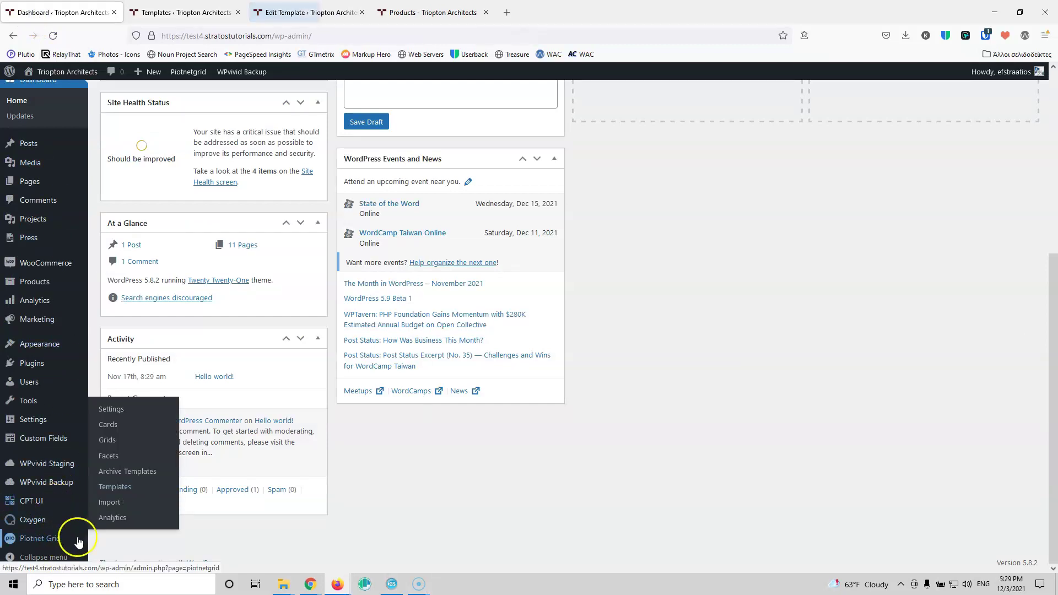
pyautogui.click(122, 458)
# Step: Open the Product Archive template in the Oxygen editor anyway, accepting the multiple-locations warning
pyautogui.click(290, 11)
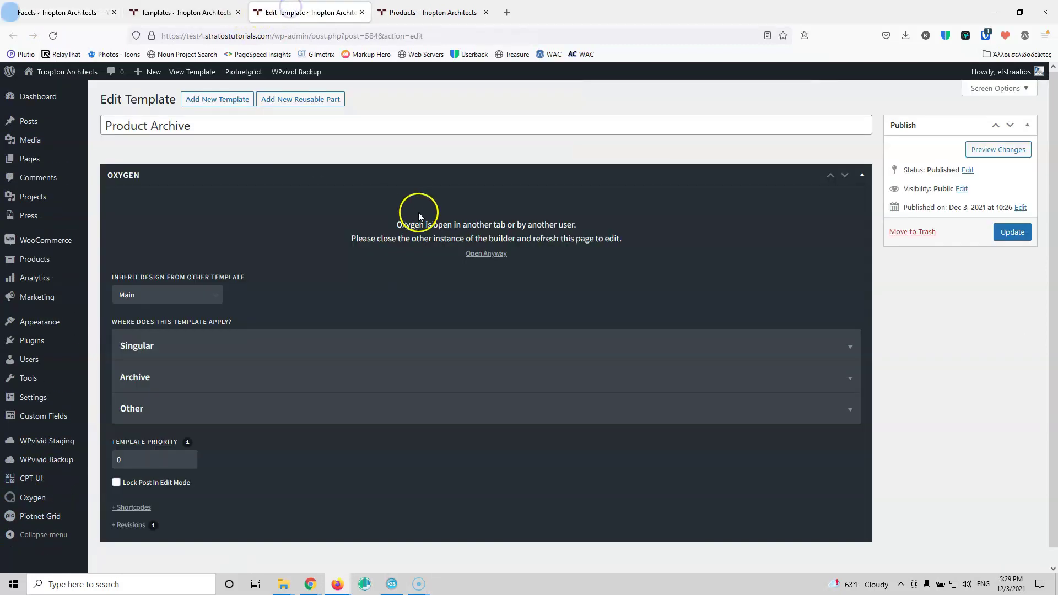
pyautogui.click(487, 254)
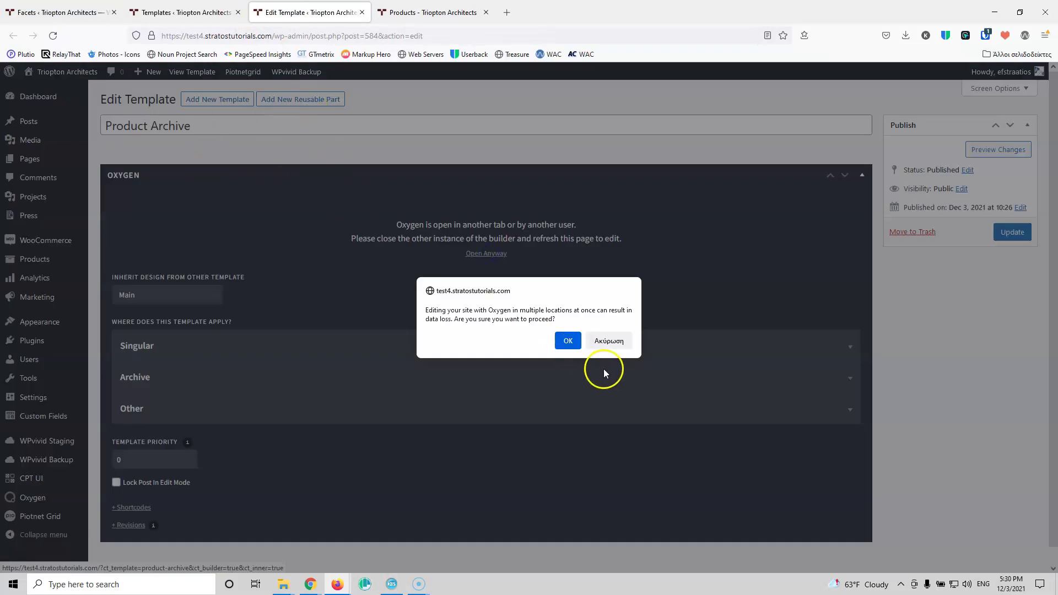
pyautogui.click(567, 340)
# Step: Create and publish a new facet titled "Product Filters", open it with Piotnet Grid, and return to the live Shop page
pyautogui.click(66, 7)
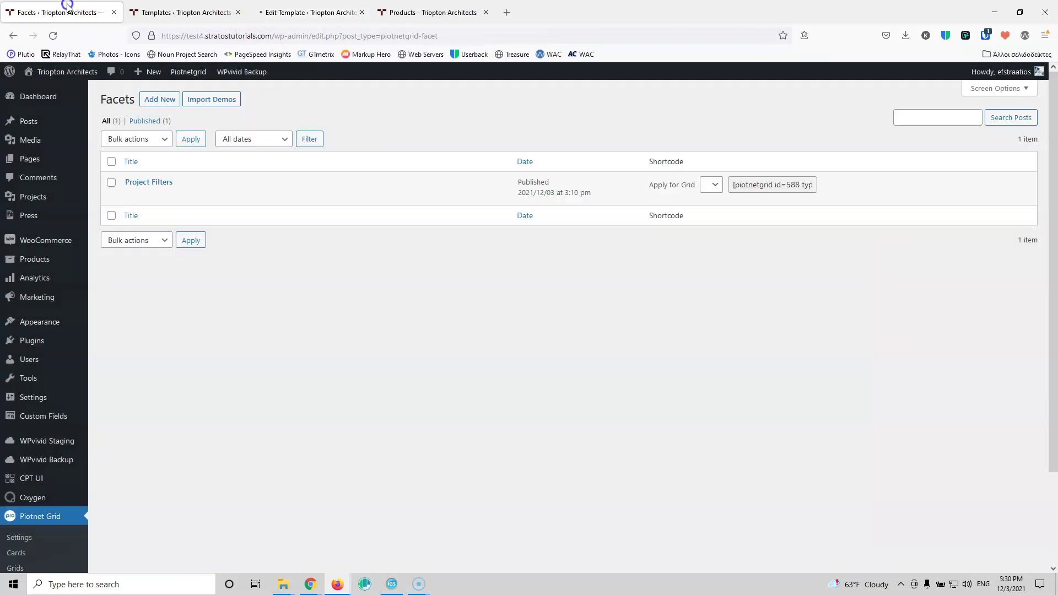
pyautogui.click(160, 103)
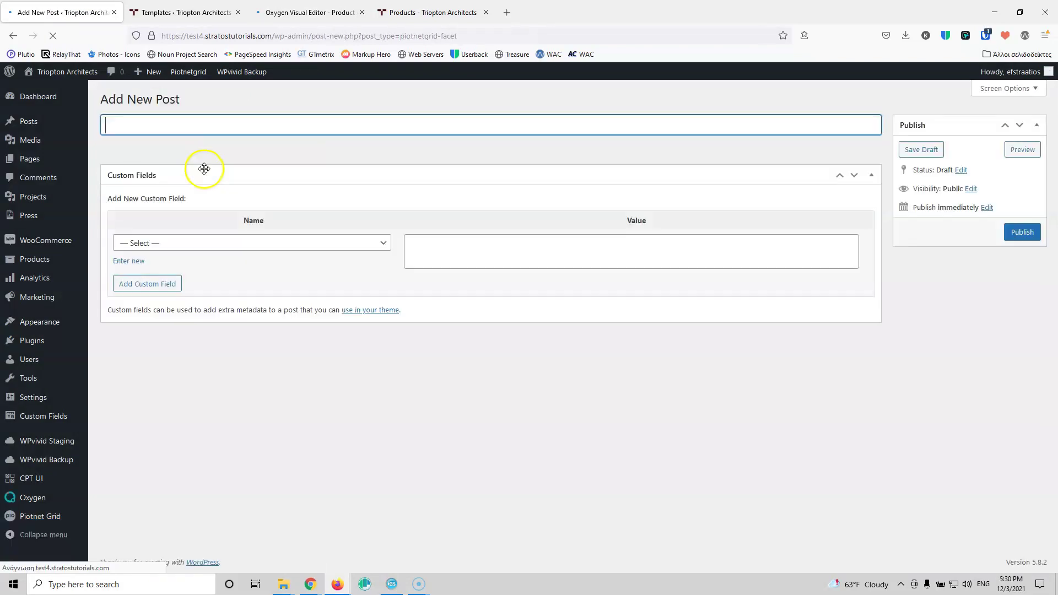
pyautogui.click(213, 126)
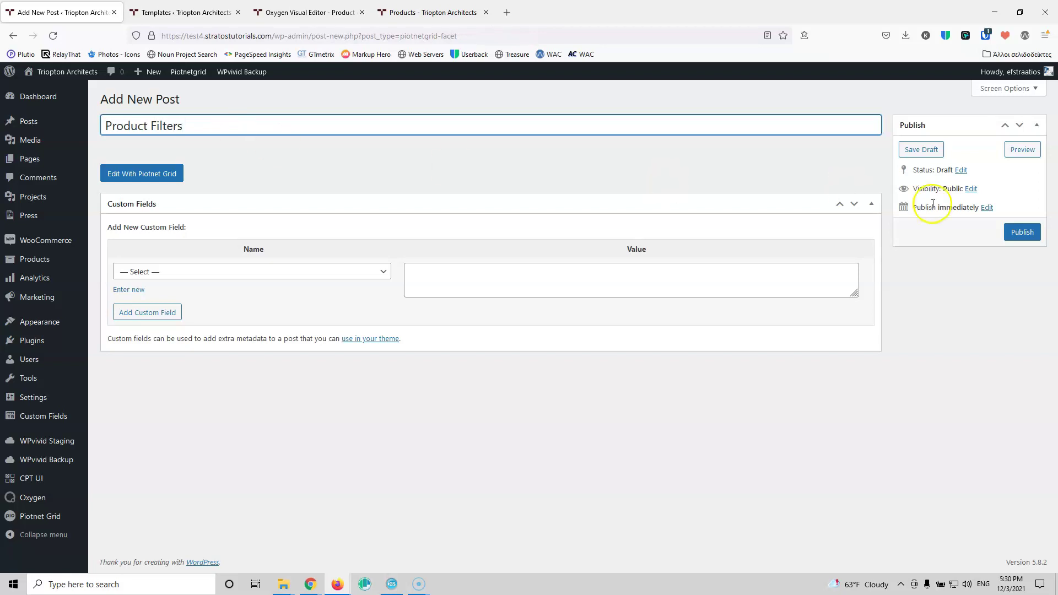
pyautogui.click(1023, 232)
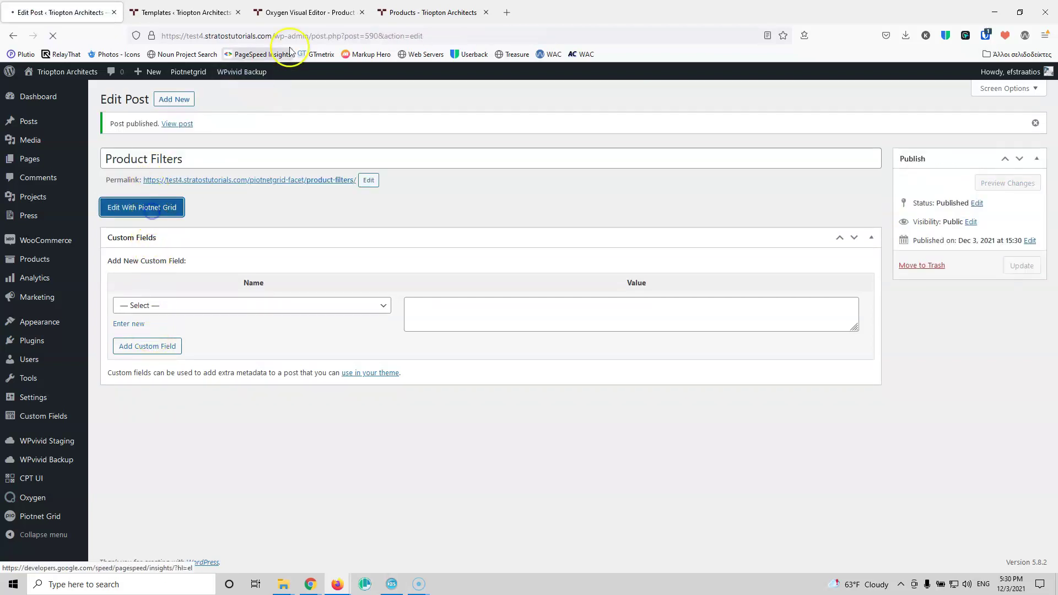
pyautogui.click(424, 13)
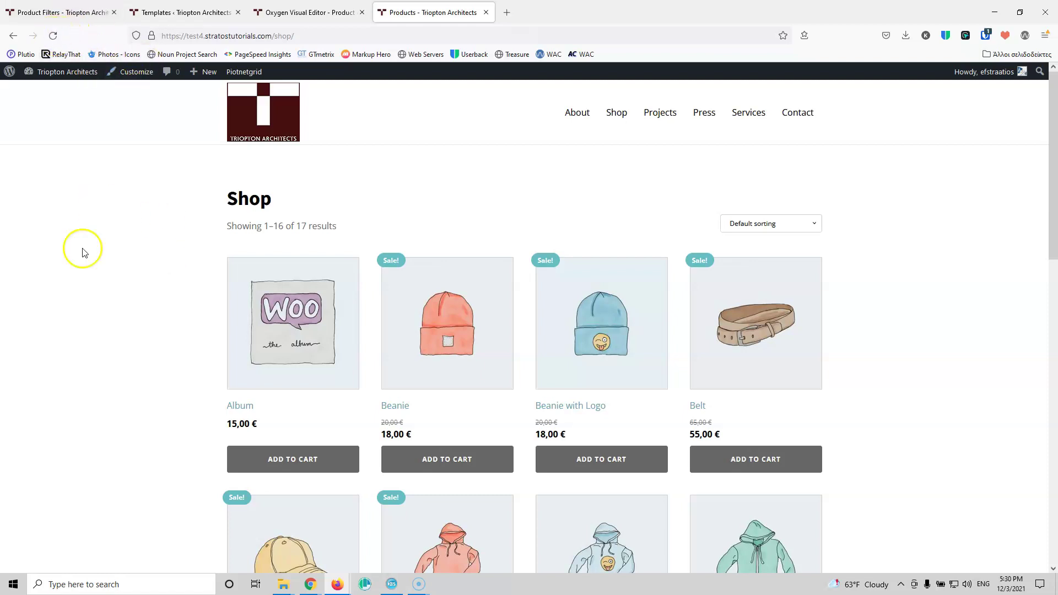
# Step: In the Product Filters facet editor's browser tab, add a section to the empty canvas and place a Facet widget inside it
pyautogui.click(62, 15)
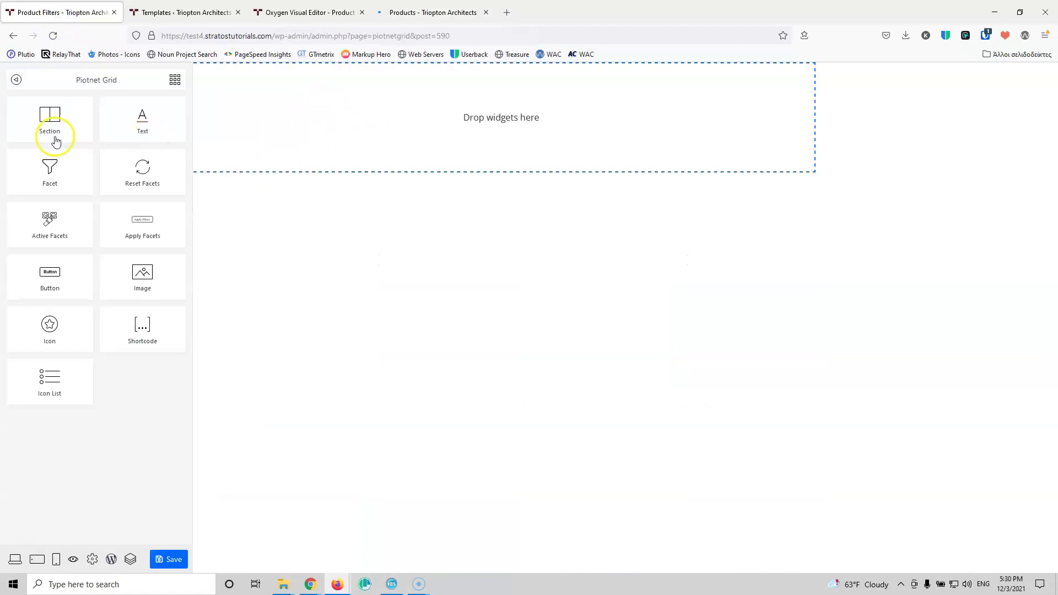
pyautogui.moveTo(55, 124); pyautogui.dragTo(343, 125)
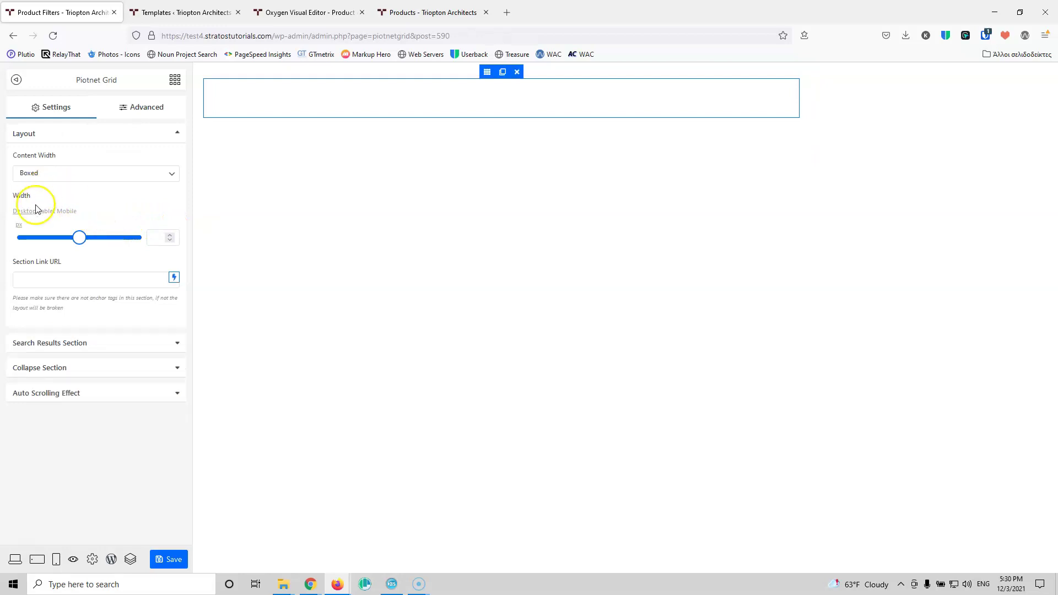
pyautogui.click(174, 80)
pyautogui.moveTo(47, 181); pyautogui.dragTo(324, 120)
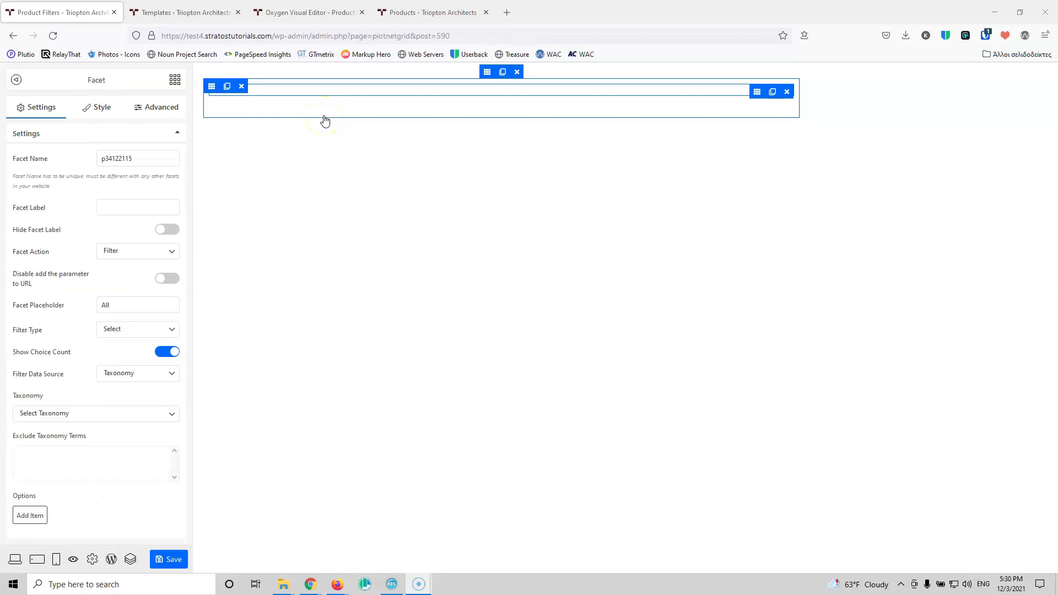
# Step: Name and label the facet Color, set its filter type to Checkboxes, and turn off its choice count
pyautogui.moveTo(142, 155); pyautogui.dragTo(79, 152)
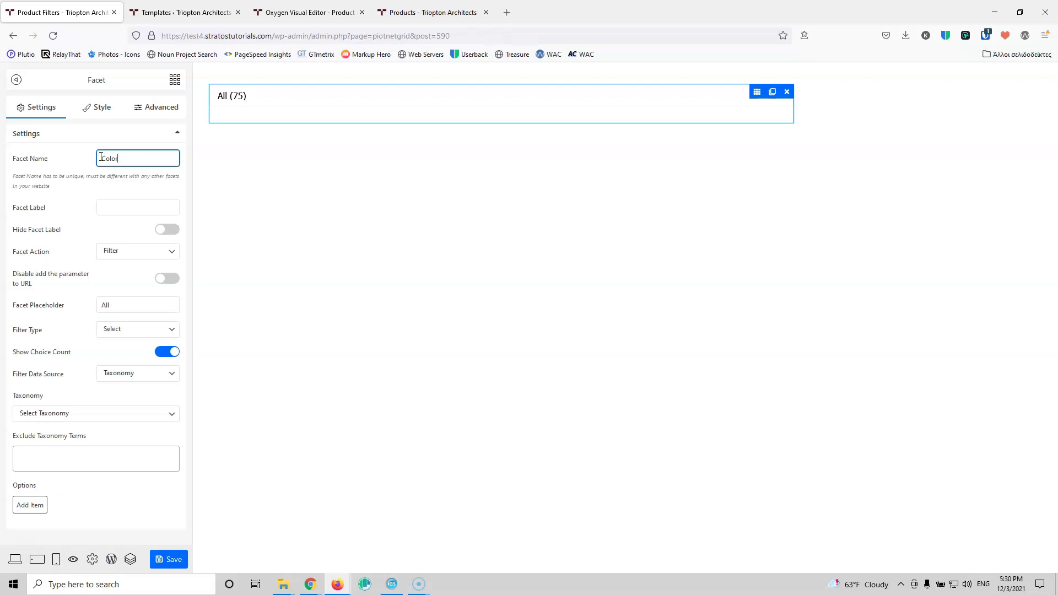
pyautogui.click(148, 206)
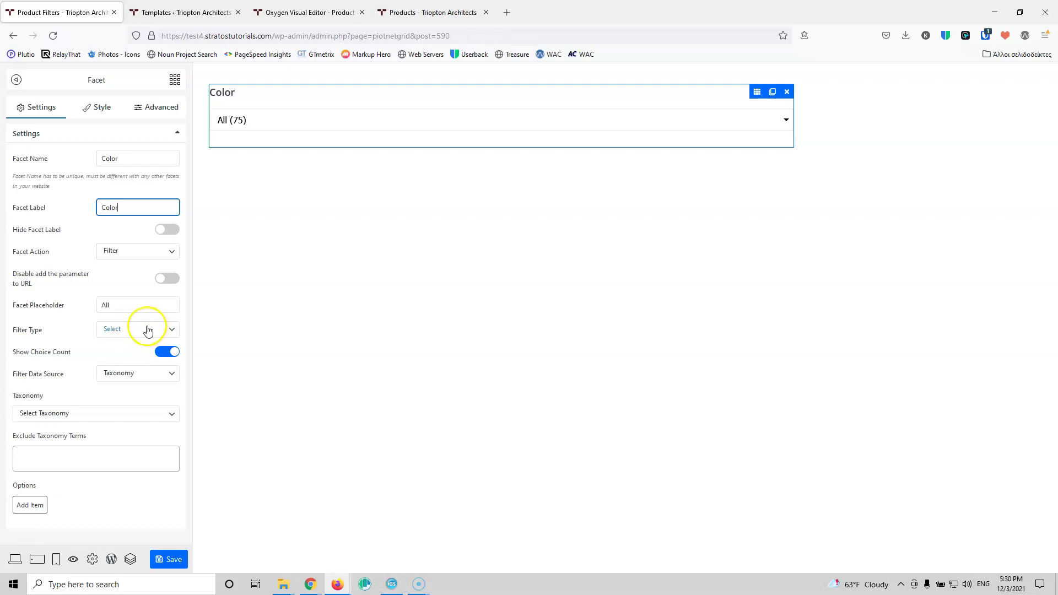
pyautogui.click(148, 329)
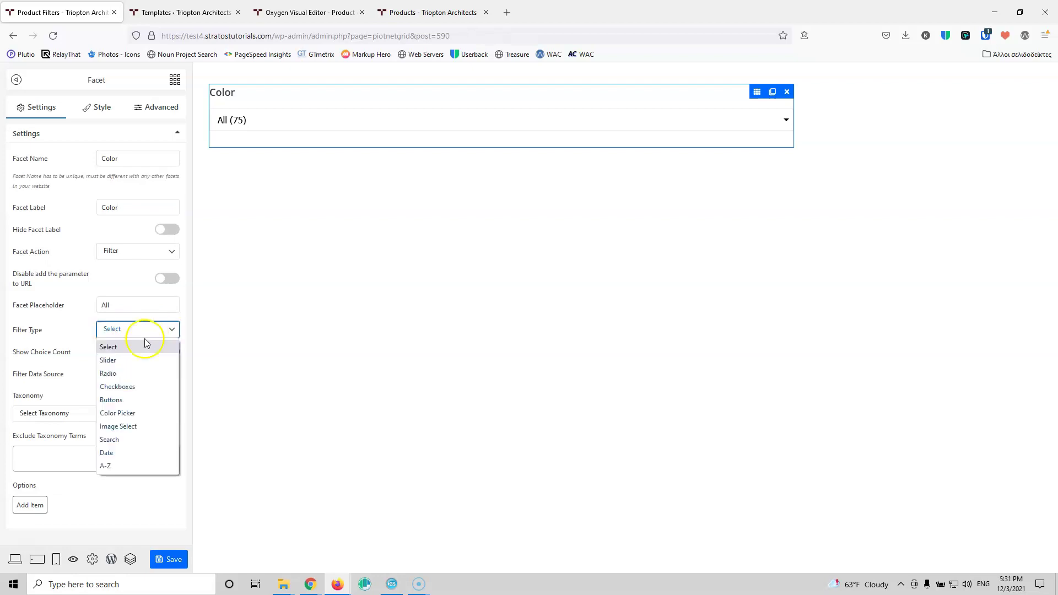
pyautogui.click(141, 386)
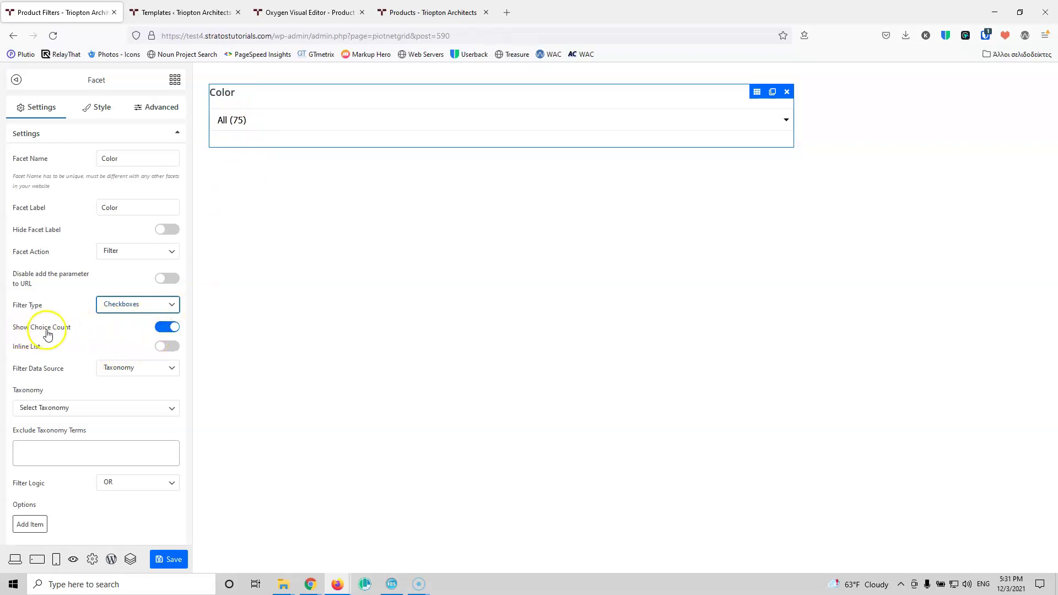
pyautogui.click(167, 328)
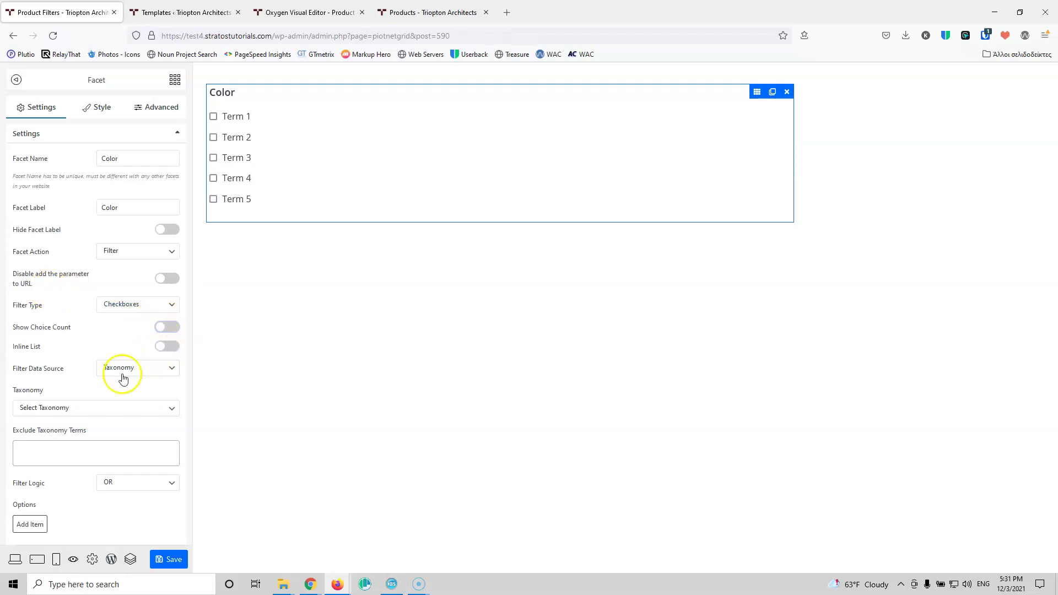
# Step: Set the Color facet's taxonomy to Product Color (product) and save the facet layout
pyautogui.scroll(-1, 61, 327)
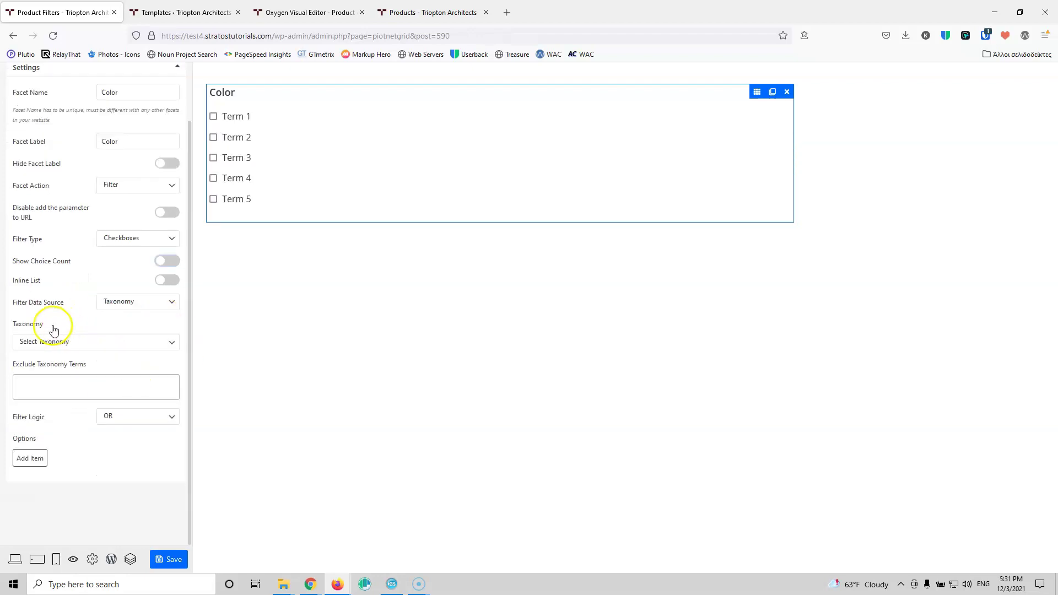
pyautogui.click(108, 343)
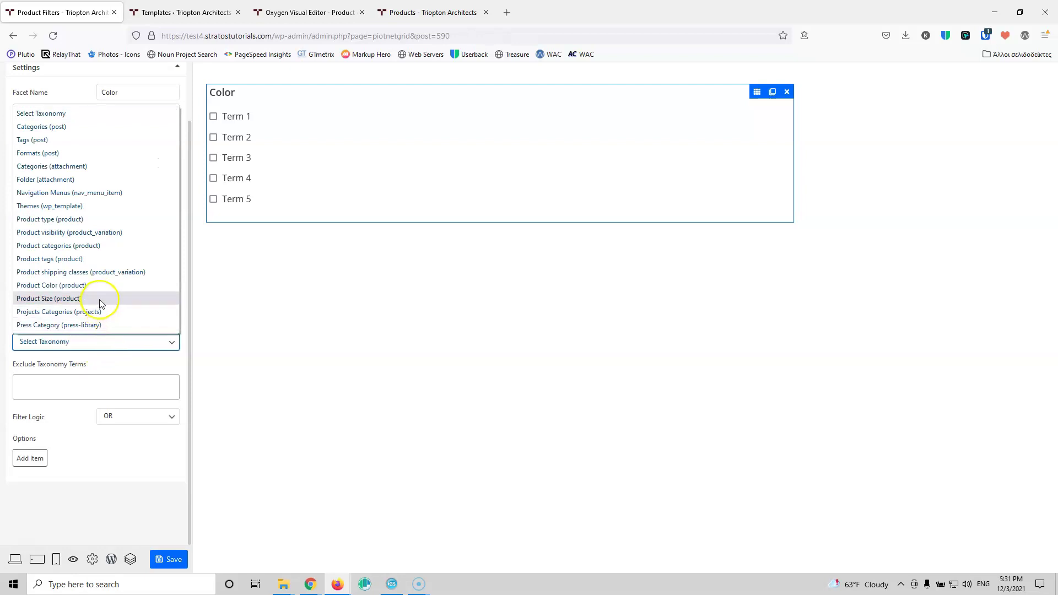
pyautogui.click(100, 285)
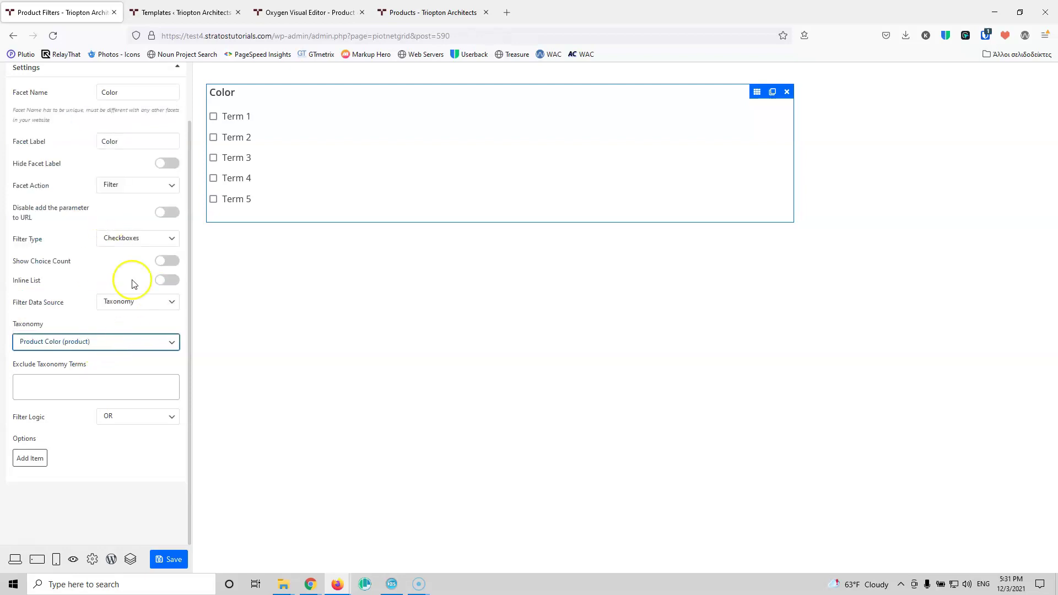
pyautogui.click(167, 558)
pyautogui.scroll(2, 154, 207)
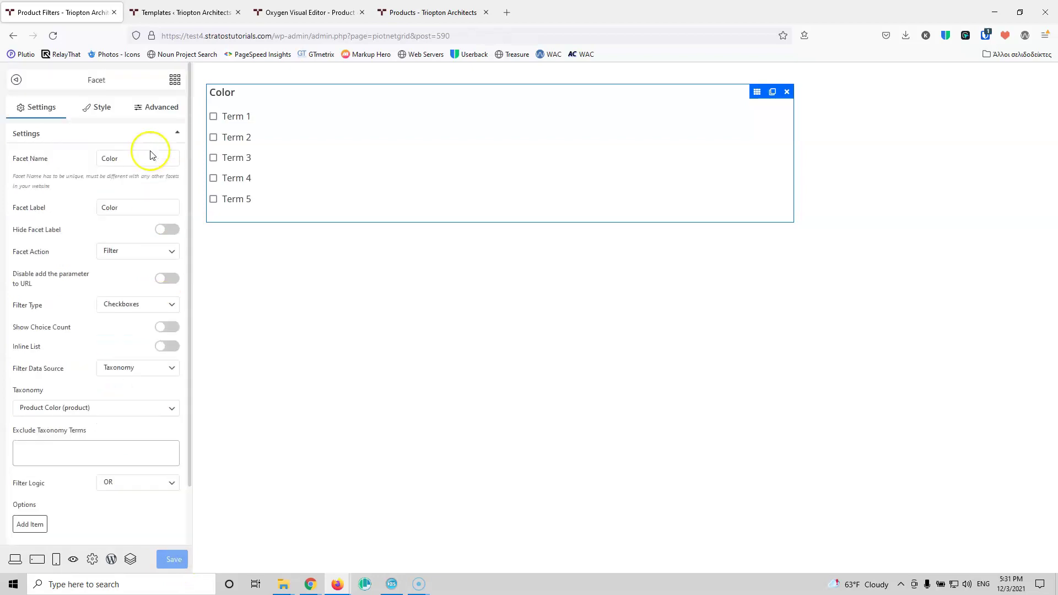
# Step: Add a second Facet widget below the Color facet, with Size as both its name and its label
pyautogui.click(175, 80)
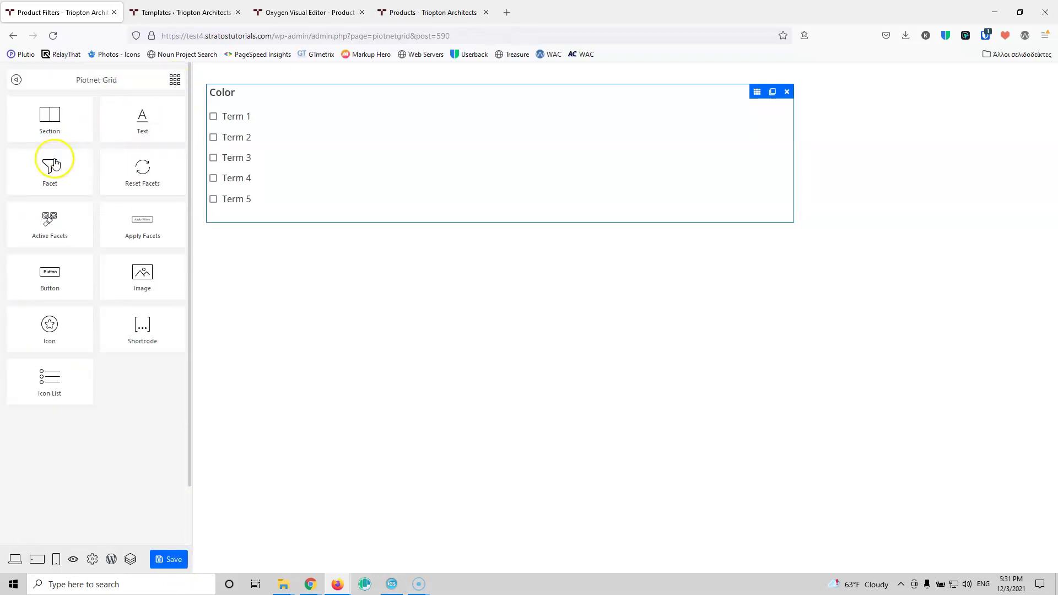
pyautogui.moveTo(51, 164); pyautogui.dragTo(269, 229)
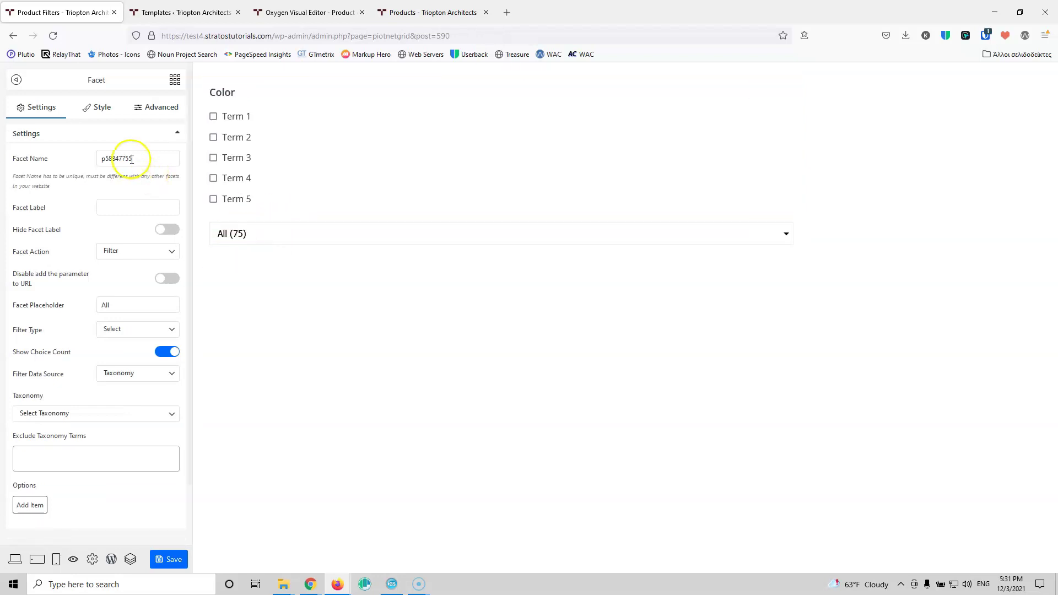
pyautogui.doubleClick(94, 158)
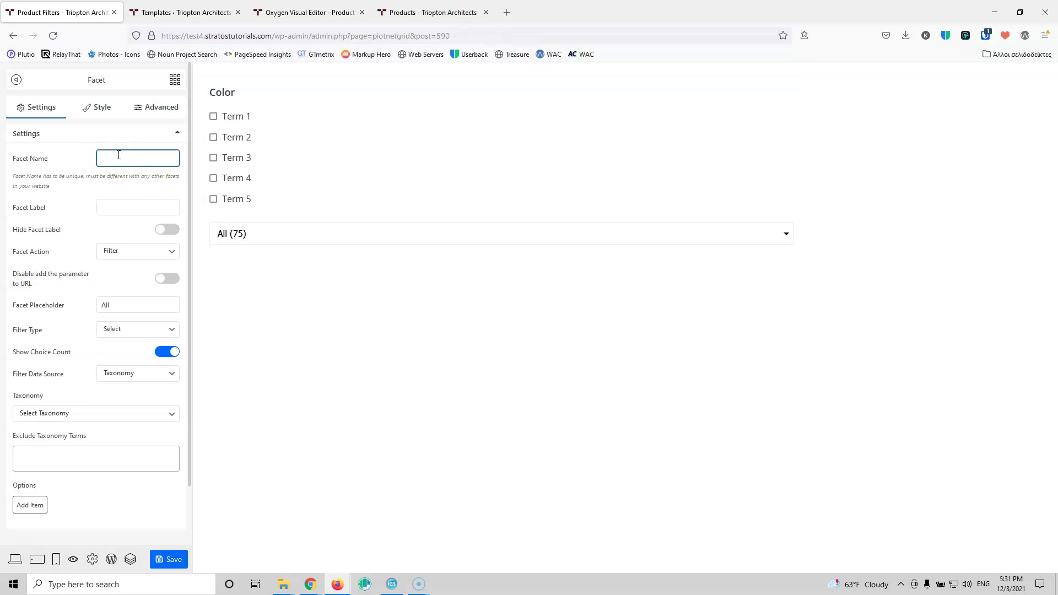
pyautogui.write('Size')
pyautogui.click(109, 209)
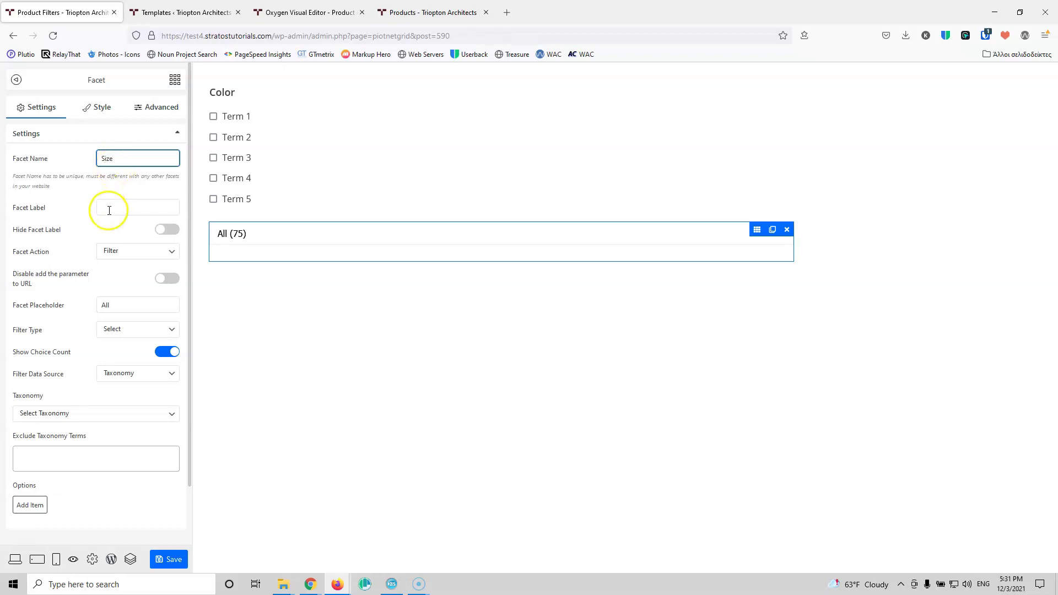
pyautogui.click(110, 209)
pyautogui.write('Size')
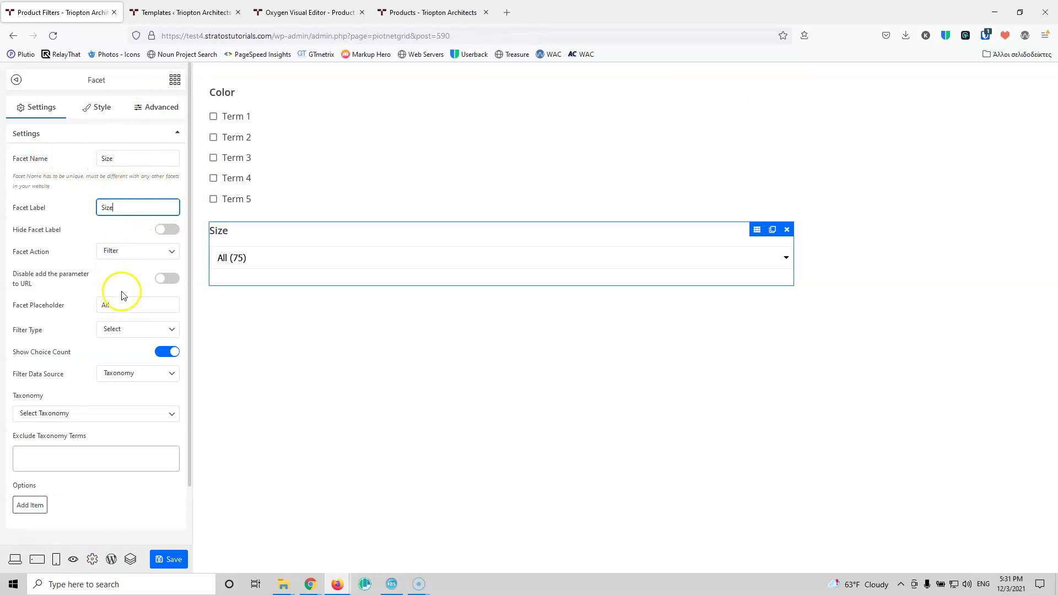
# Step: Make the Size facet a Checkboxes filter using the Product Size (product) taxonomy, and save the layout
pyautogui.click(130, 331)
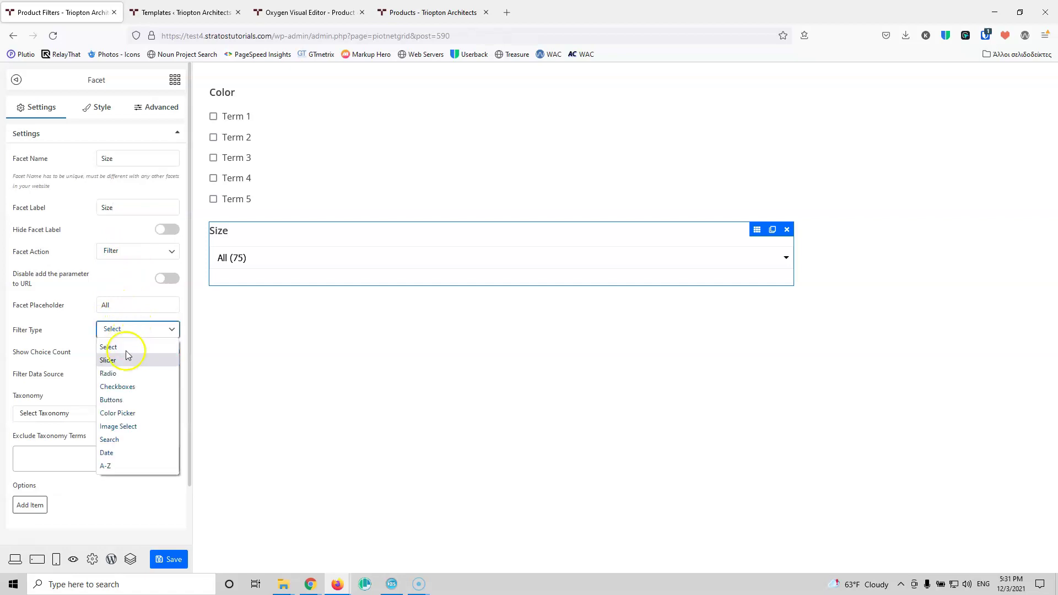
pyautogui.click(128, 386)
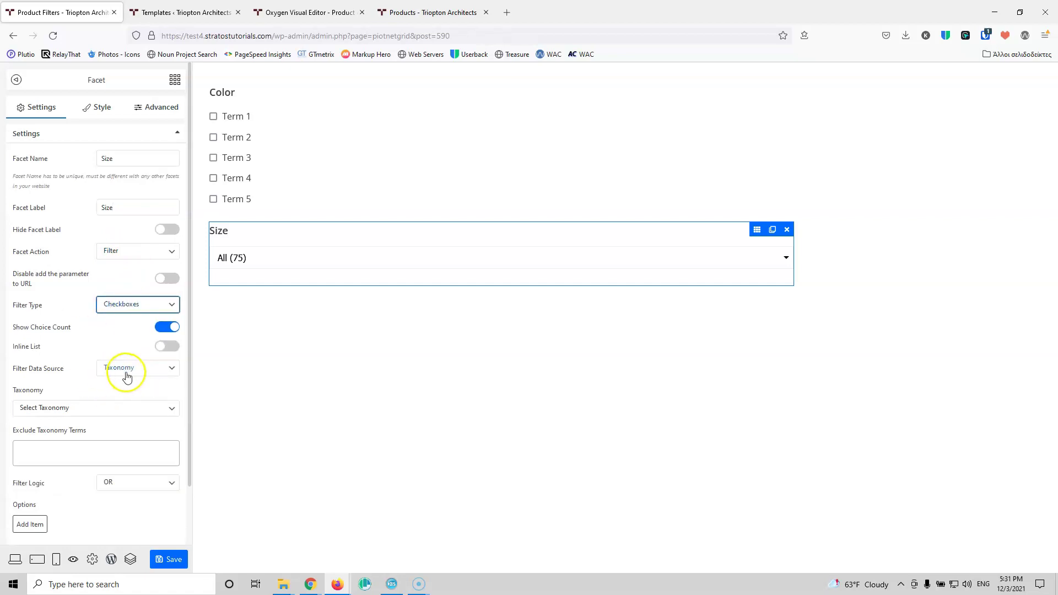
pyautogui.click(110, 410)
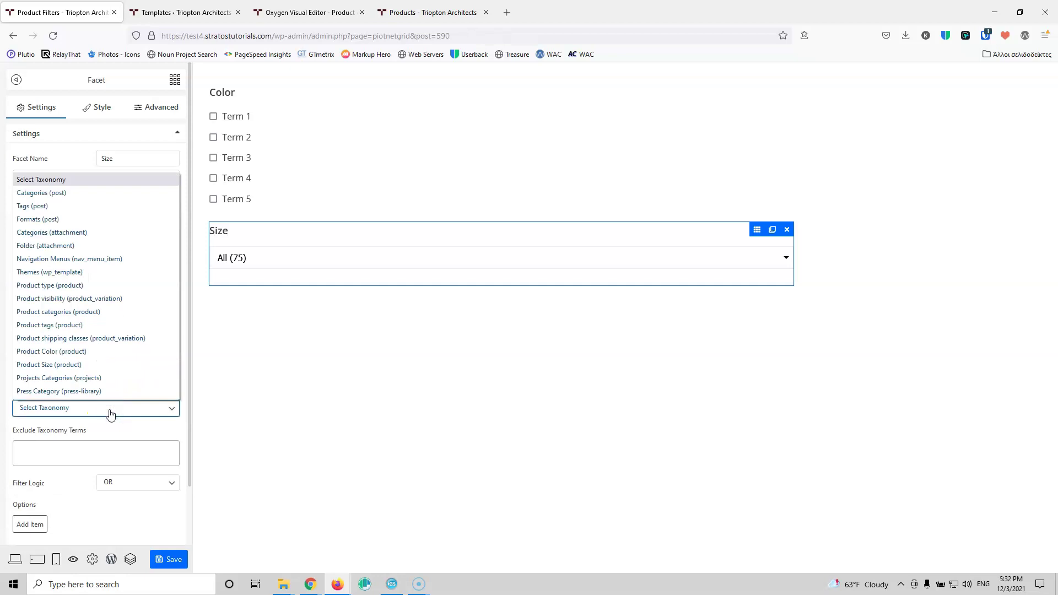
pyautogui.click(92, 367)
pyautogui.click(169, 559)
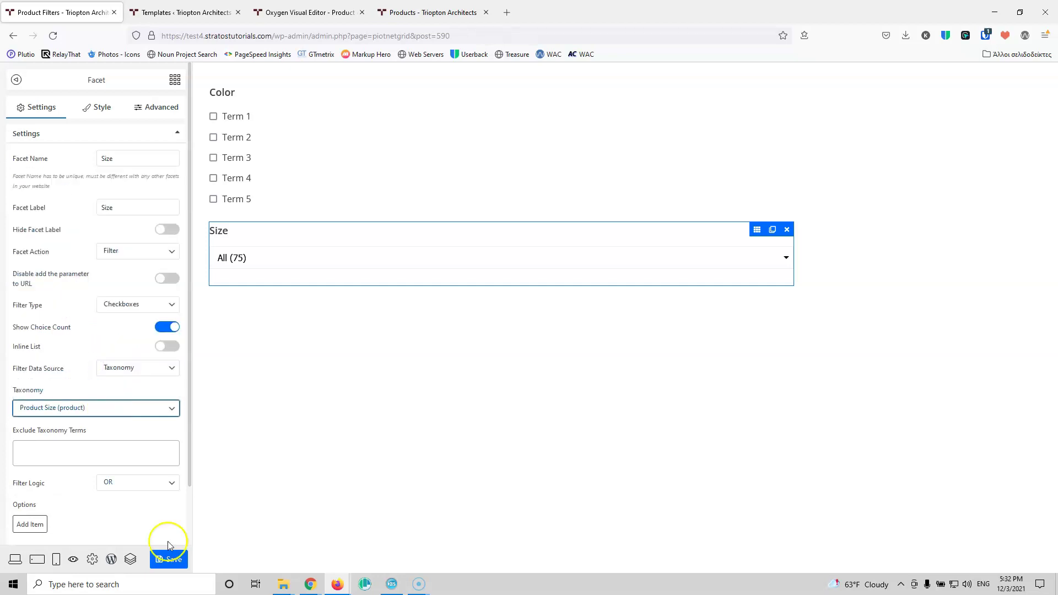
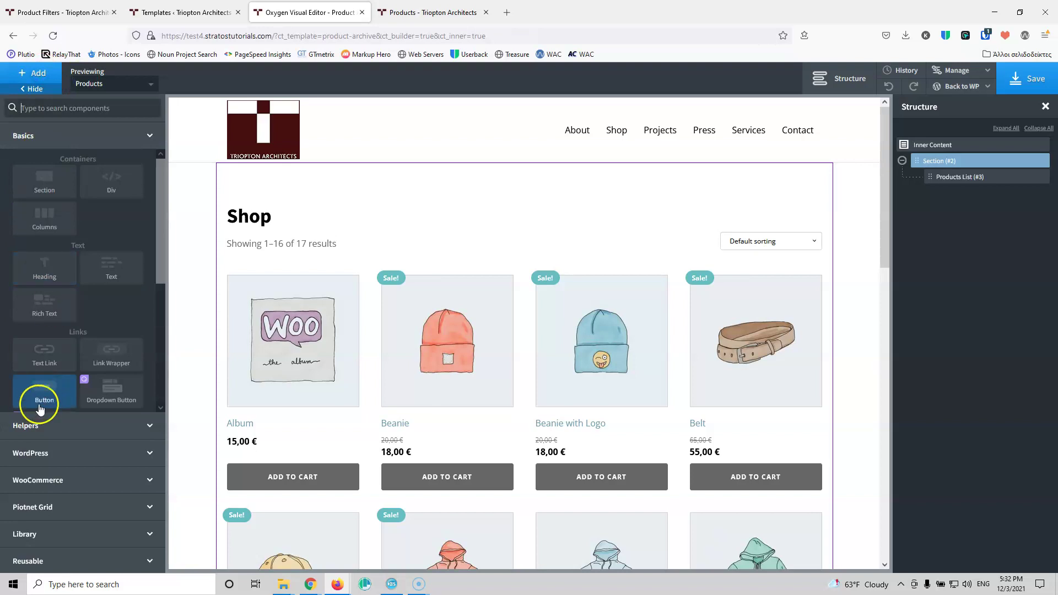
# Step: In the Oxygen product archive template, add a 40/60 columns layout and move the Products List into its second column
pyautogui.click(49, 219)
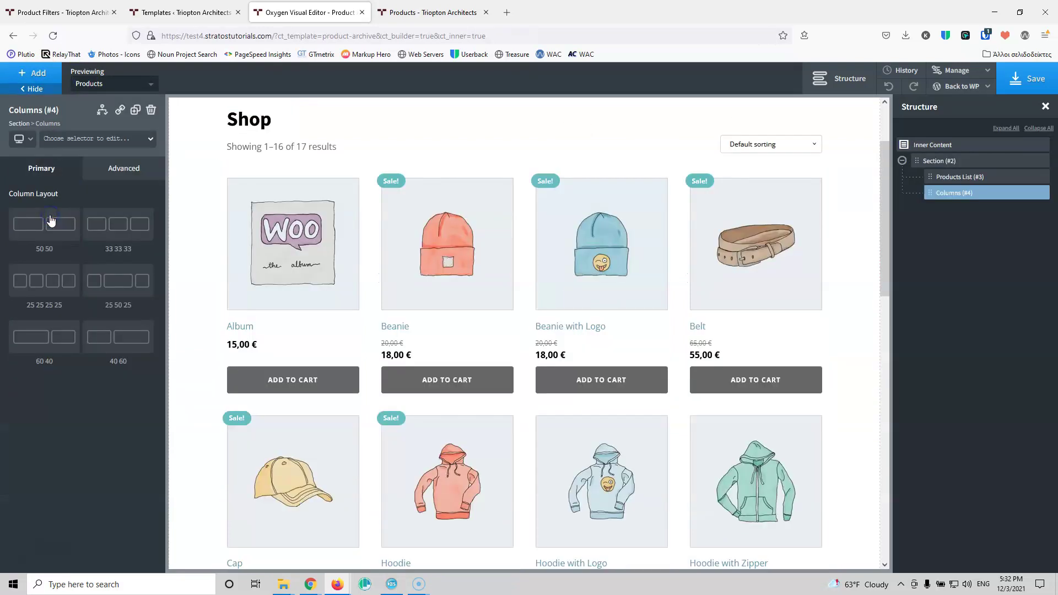
pyautogui.click(115, 338)
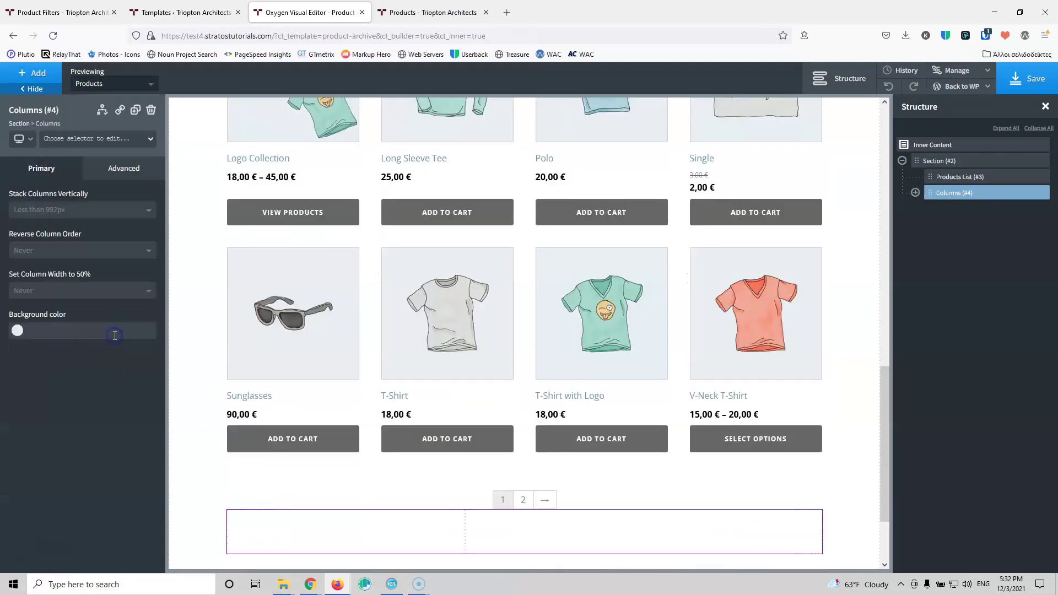
pyautogui.click(915, 193)
pyautogui.moveTo(933, 177); pyautogui.dragTo(965, 222)
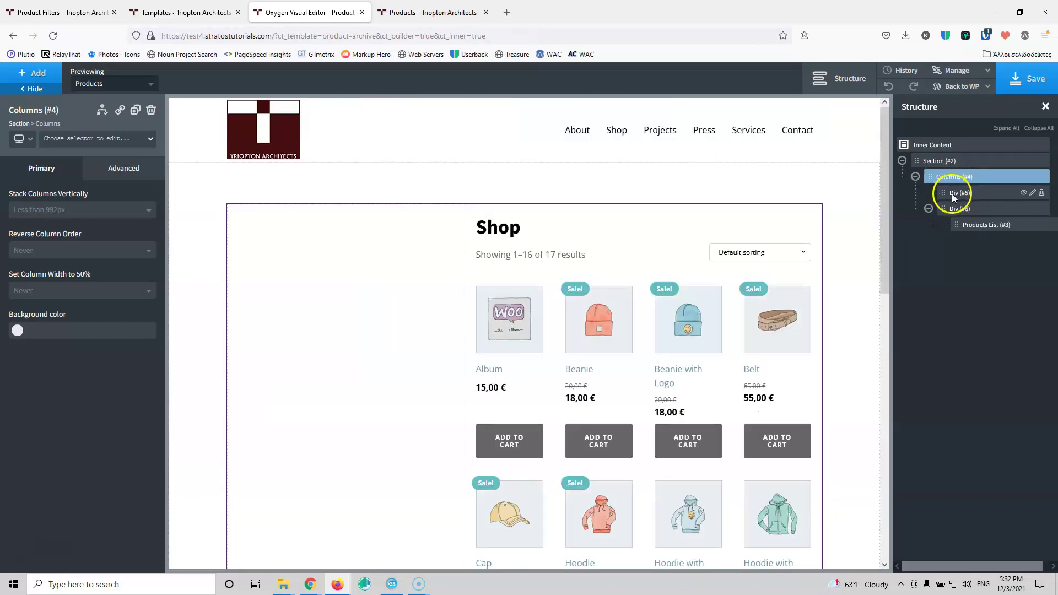
# Step: Set the width of the empty first column to 20 percent
pyautogui.click(953, 193)
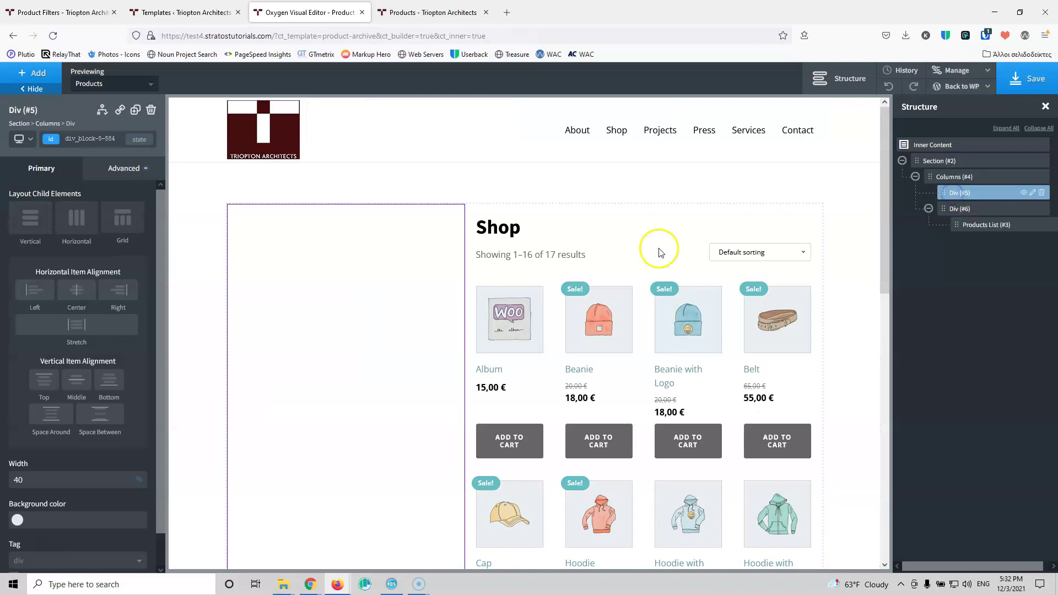
pyautogui.click(76, 480)
pyautogui.write('20')
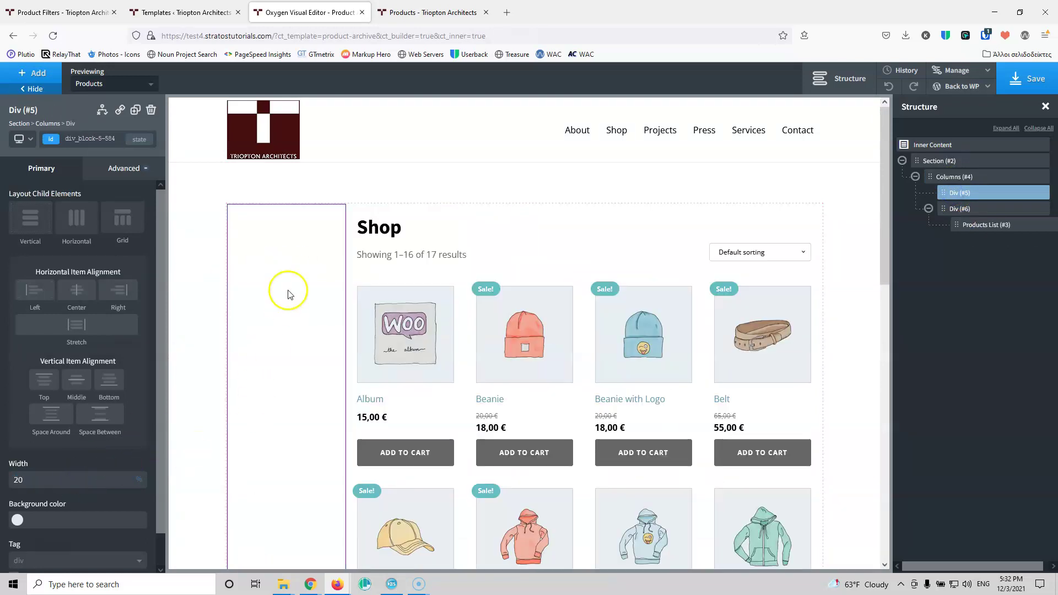
# Step: Insert a Piotnet Grid Facet element in the narrow first column and choose Product Filters as its facet
pyautogui.click(34, 72)
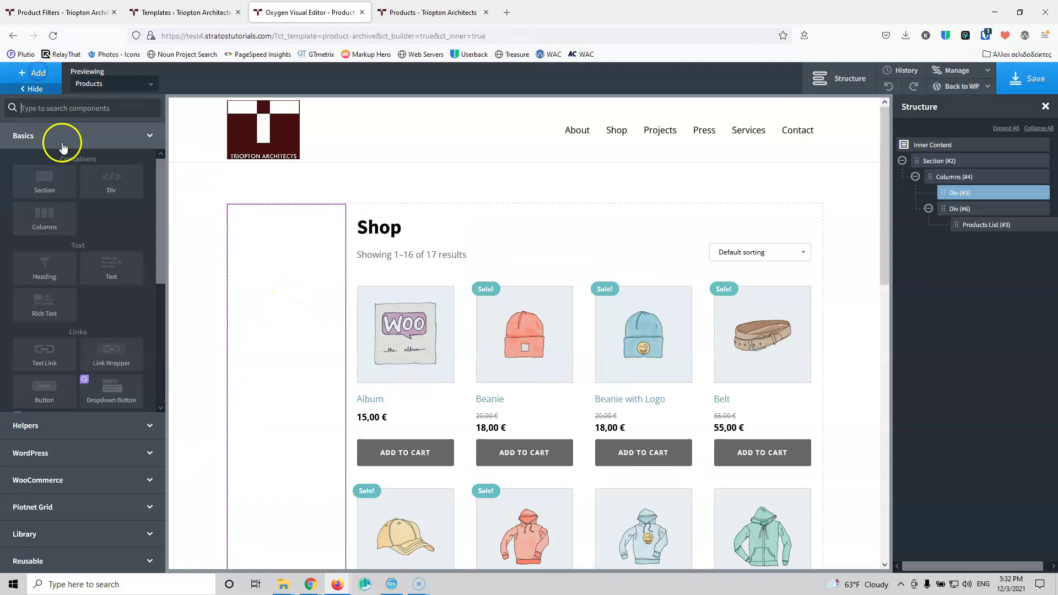
pyautogui.click(94, 511)
pyautogui.click(61, 282)
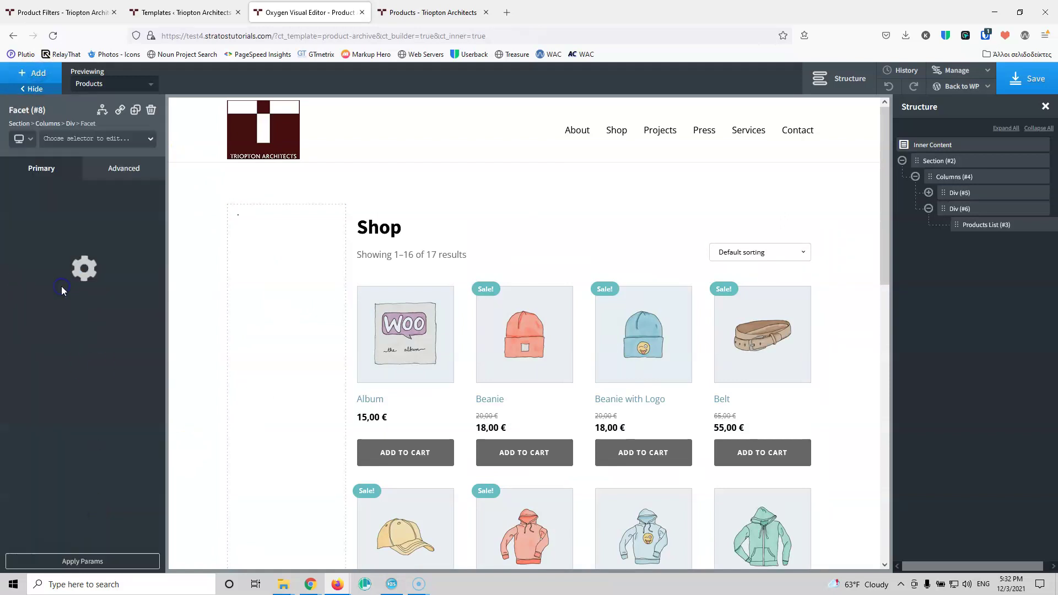
pyautogui.click(82, 215)
pyautogui.click(83, 239)
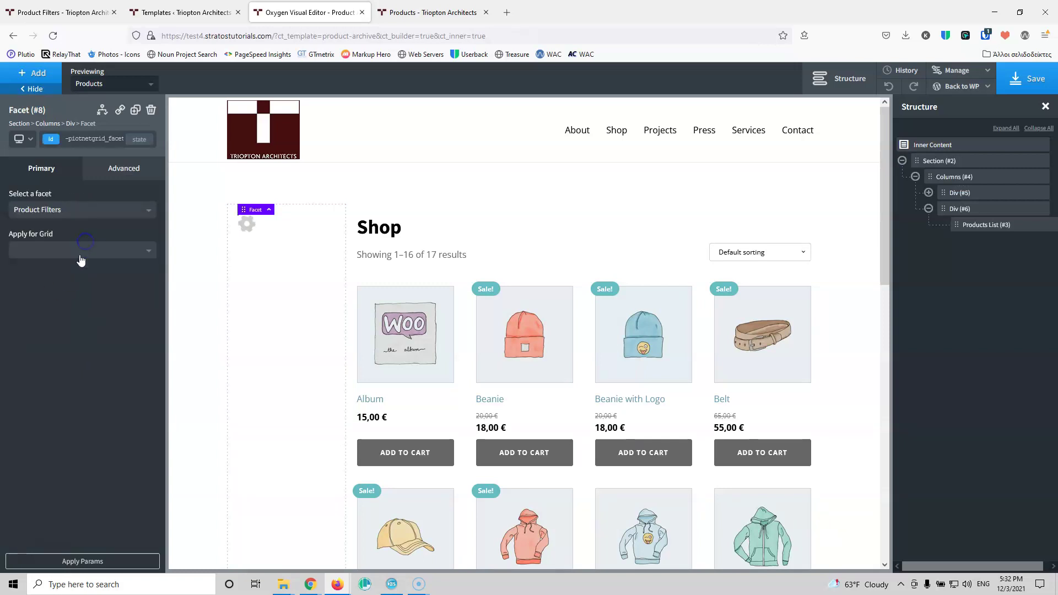
# Step: Apply the Product Filters facet to the Oxygen grid and set its Grid Unique ID to piotnetgrid-id-2
pyautogui.click(83, 251)
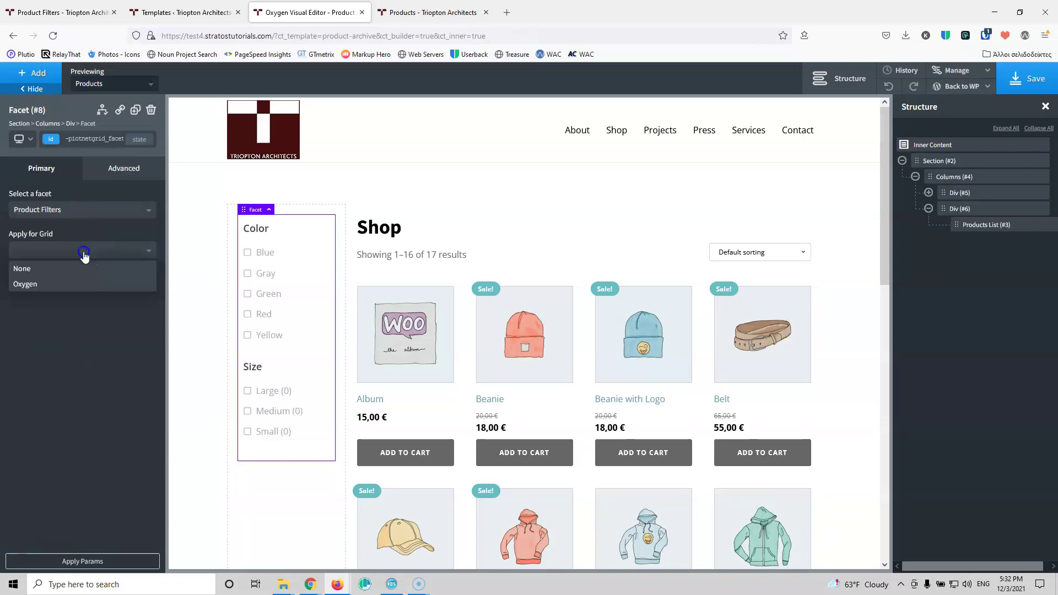
pyautogui.click(51, 283)
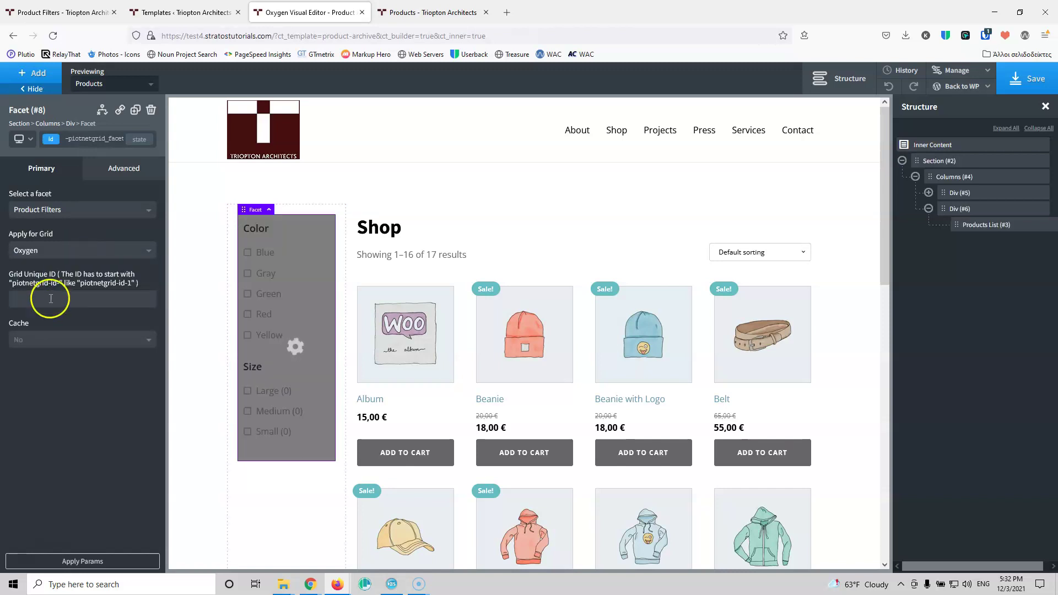
pyautogui.click(48, 302)
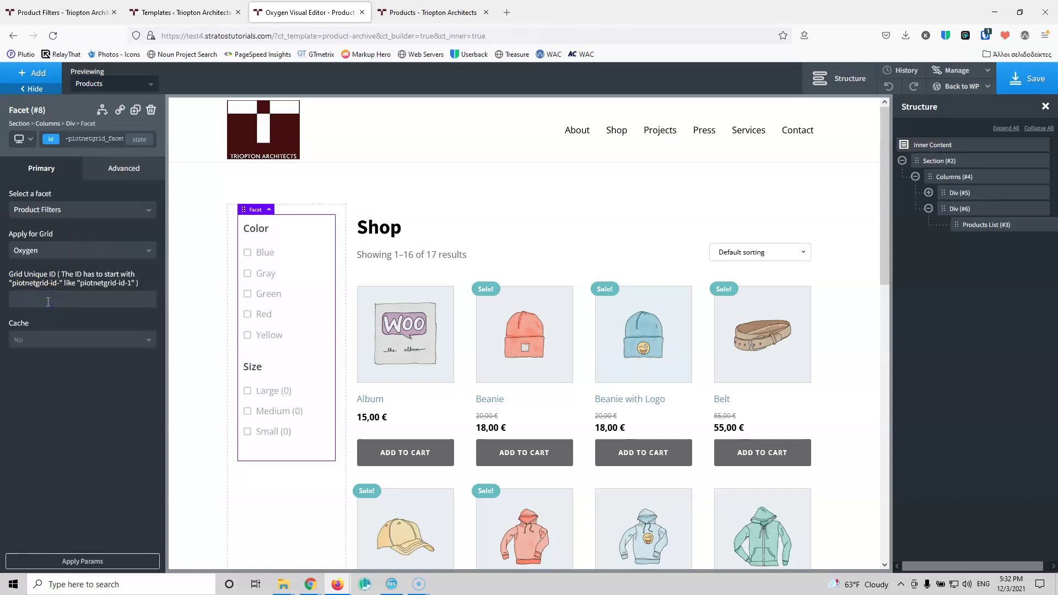
pyautogui.write('piot')
pyautogui.write('ne')
pyautogui.write('tgri')
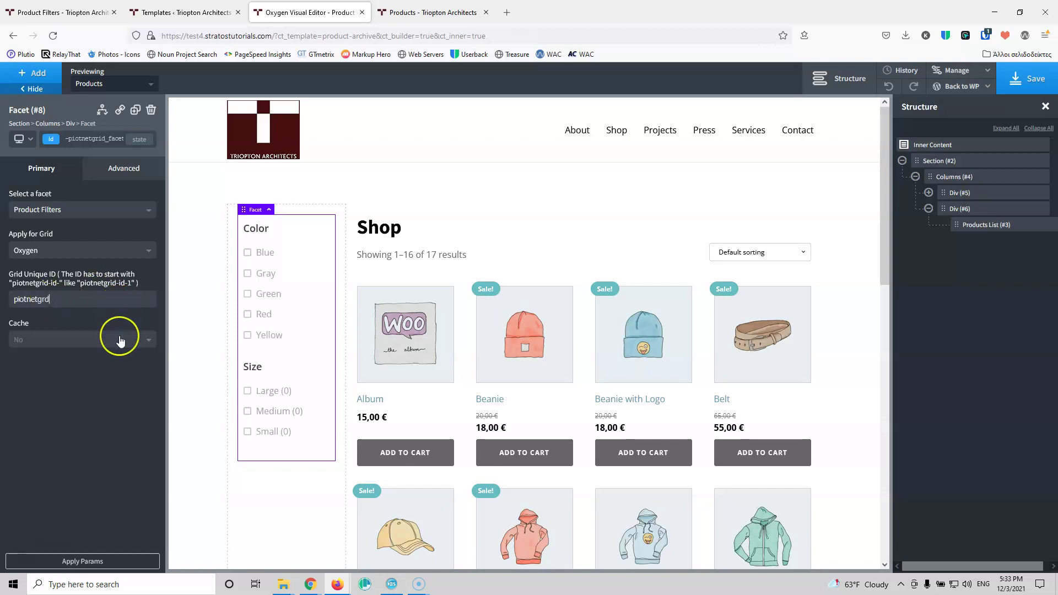
pyautogui.write('d')
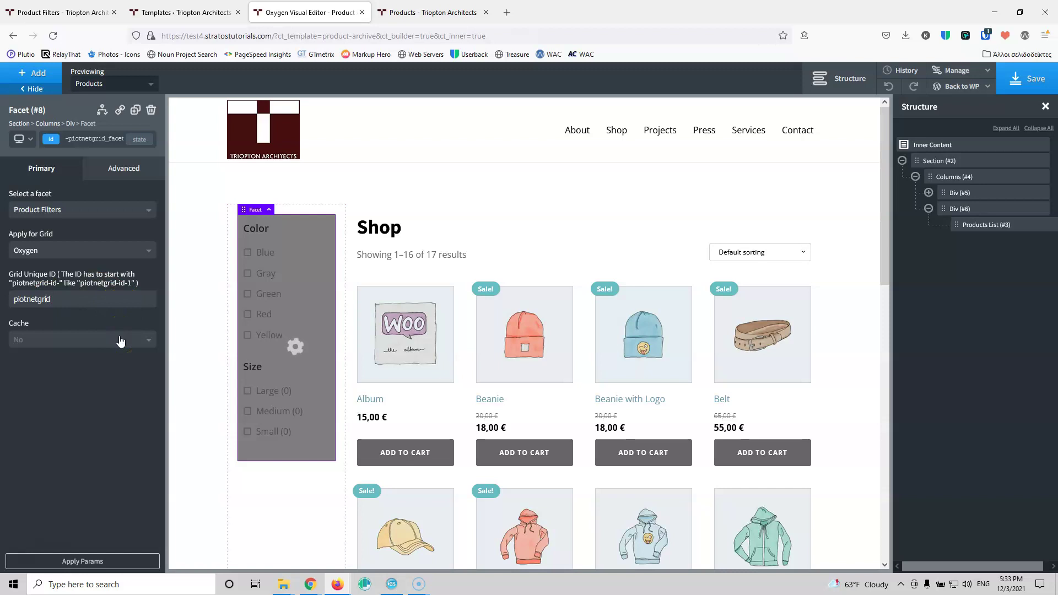
pyautogui.write('-id')
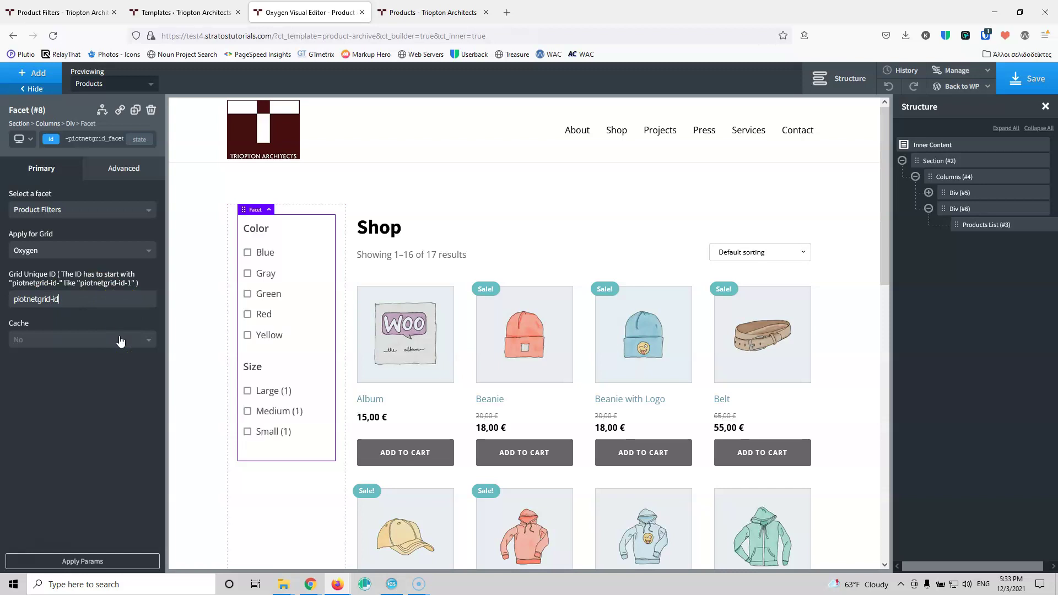
pyautogui.write('-2')
# Step: Copy the facet's grid ID piotnetgrid-id-2 onto the Products List as a class and save the template
pyautogui.moveTo(90, 299); pyautogui.dragTo(13, 299)
pyautogui.hotkey('ctrl', 'c')
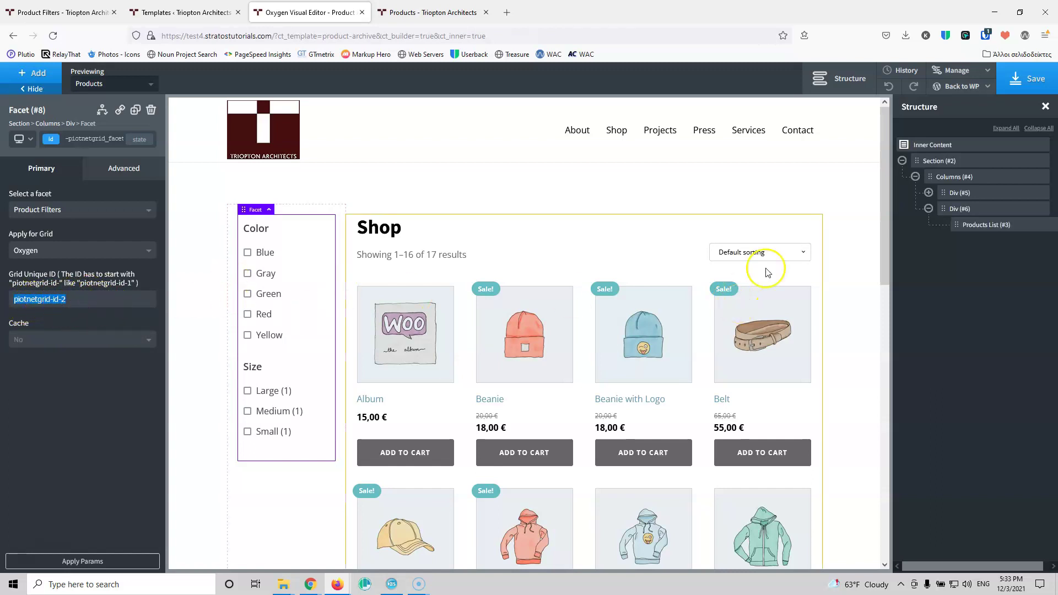
pyautogui.click(962, 224)
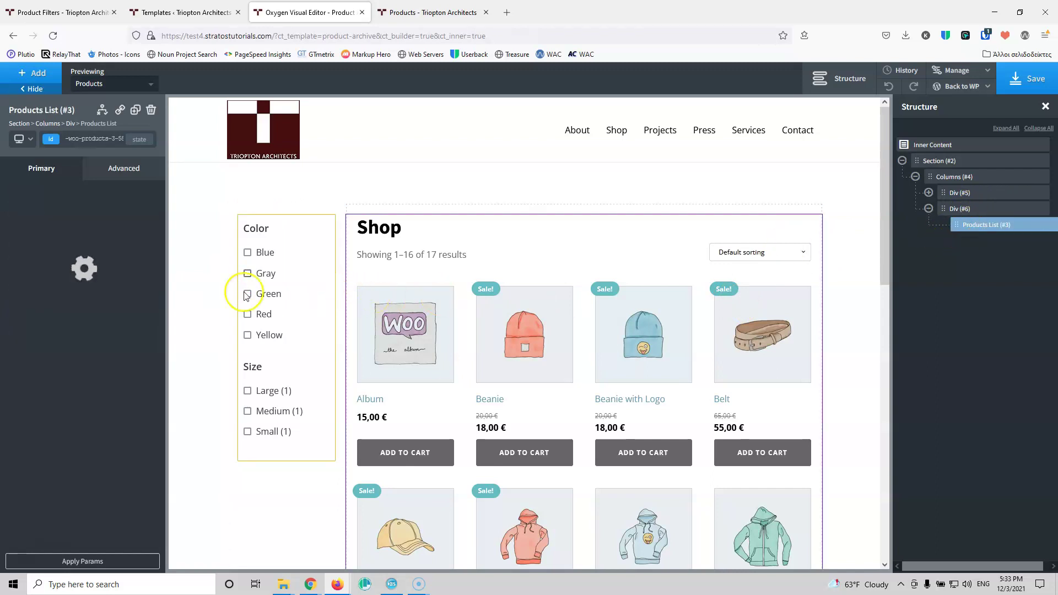
pyautogui.click(92, 138)
pyautogui.hotkey('ctrl', 'v')
pyautogui.click(130, 162)
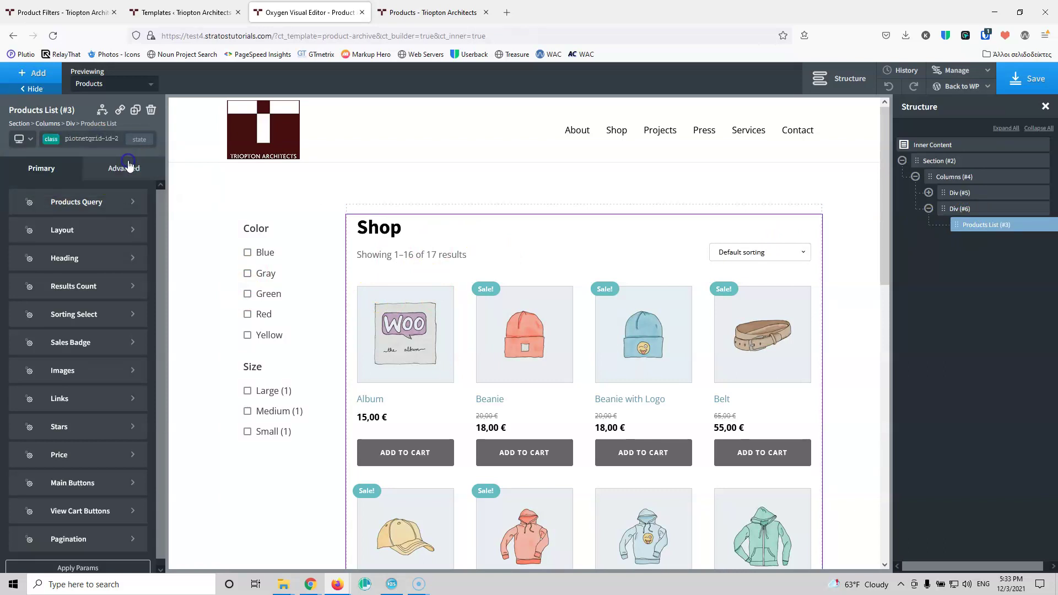
pyautogui.click(1044, 73)
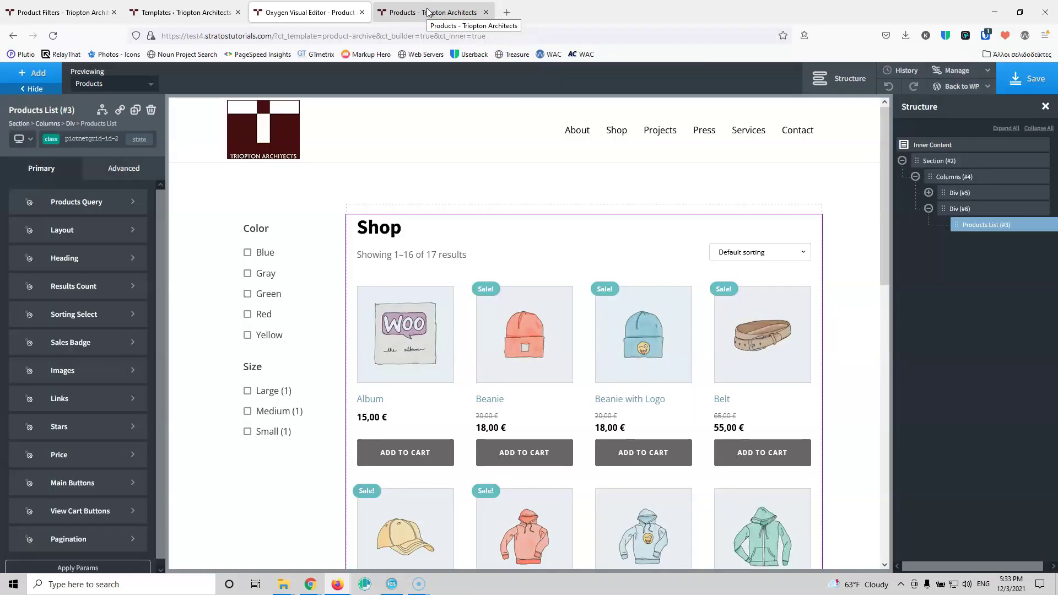
# Step: Reload the live shop page, test filtering by Color Blue and Size Large, and clear both filters
pyautogui.click(428, 13)
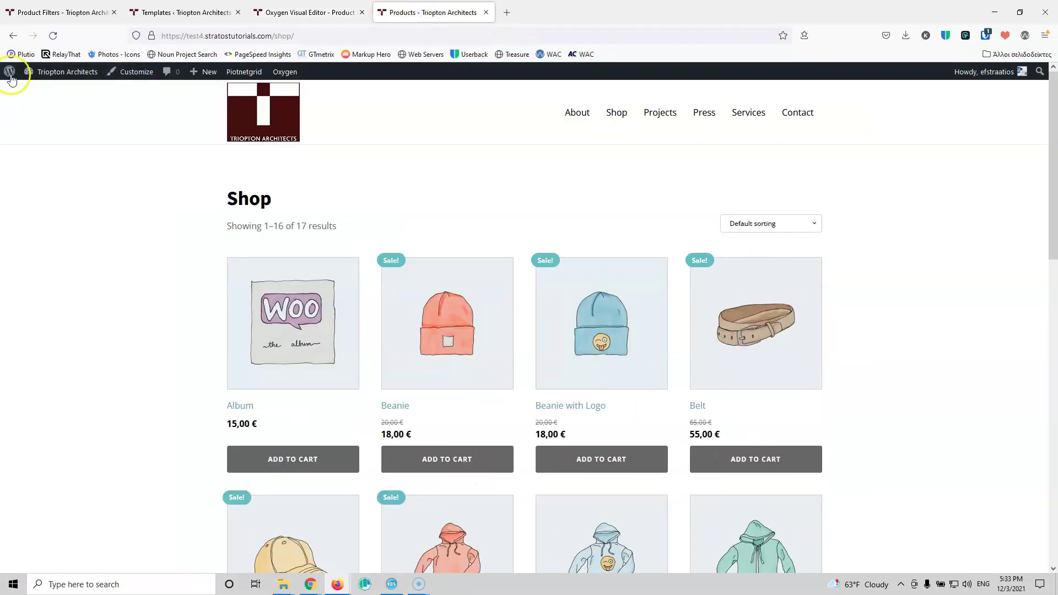
pyautogui.click(54, 36)
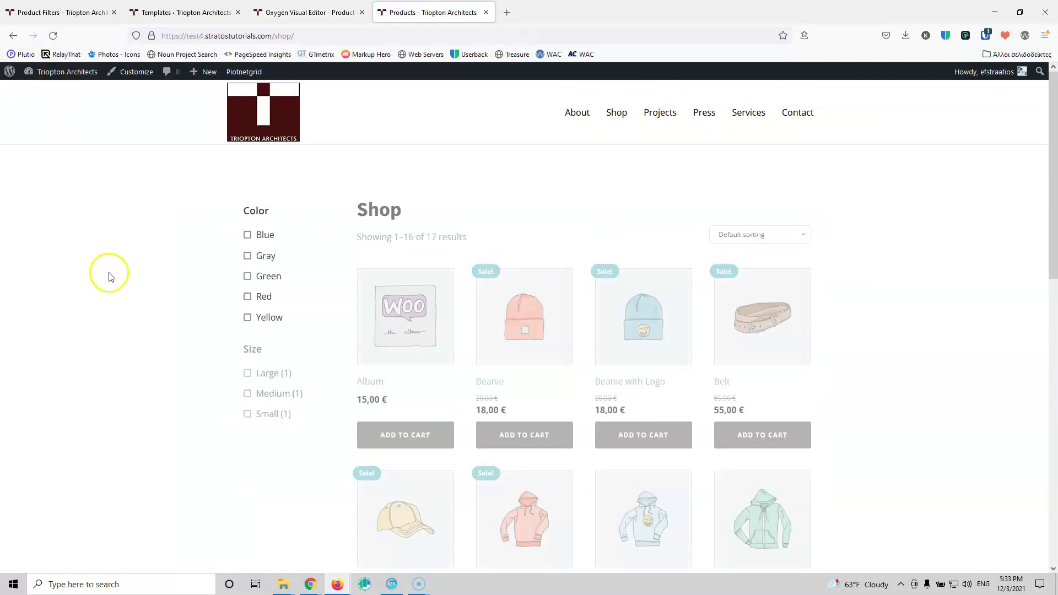
pyautogui.click(247, 236)
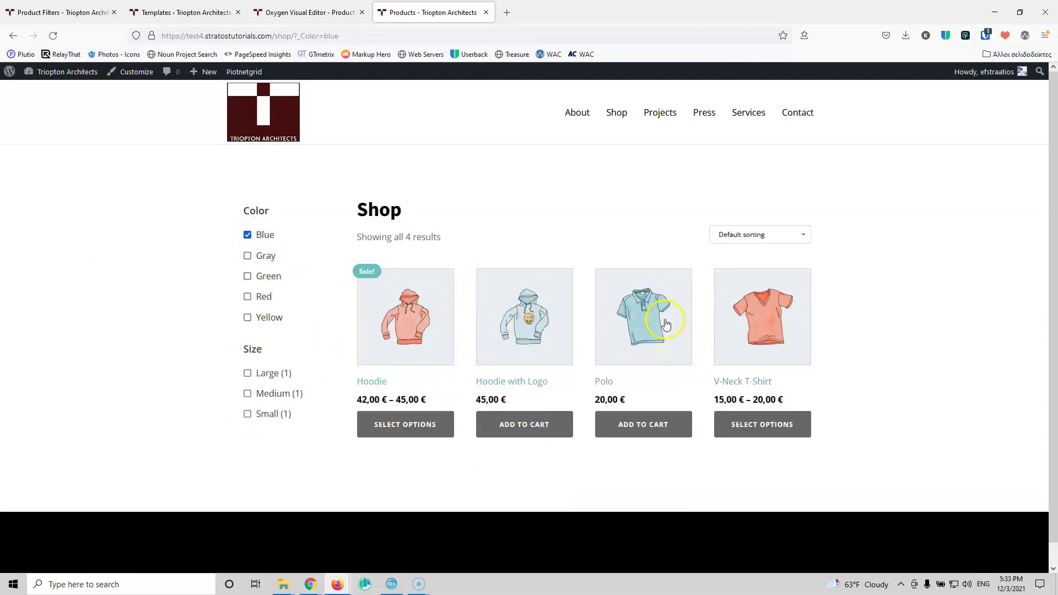
pyautogui.click(247, 374)
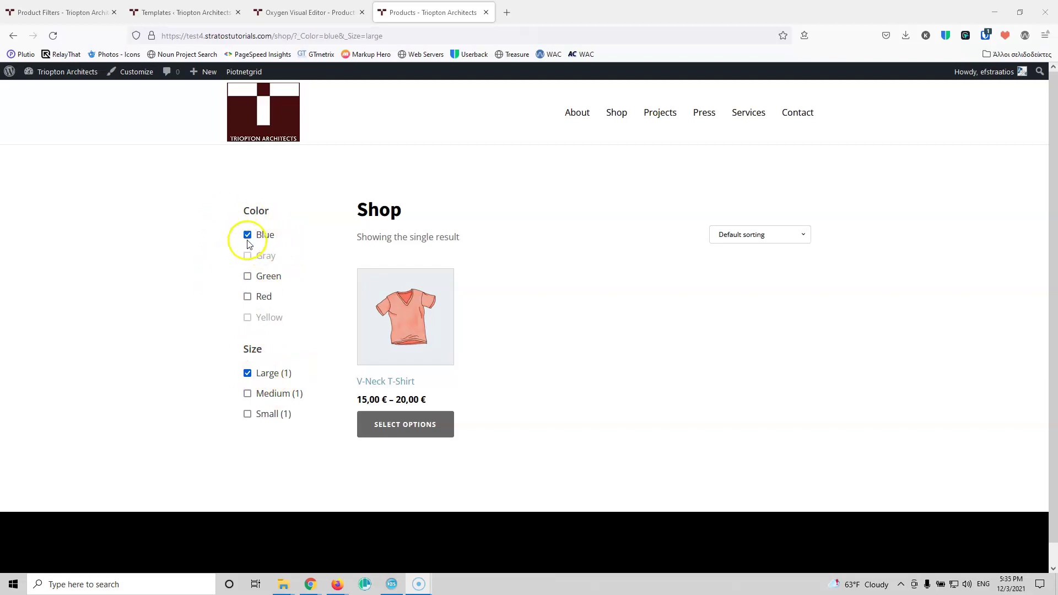
pyautogui.click(248, 241)
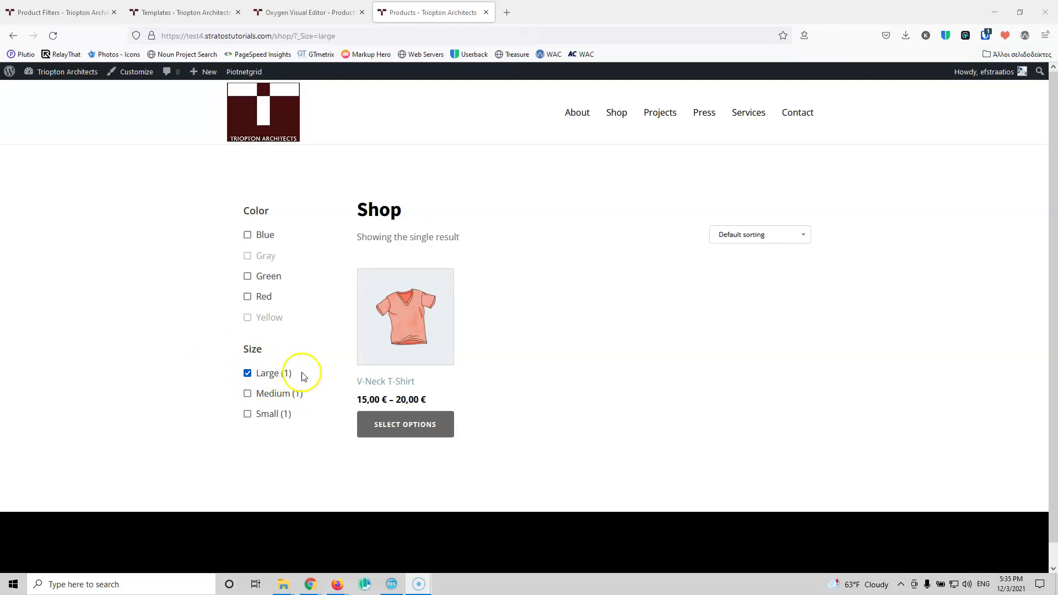
pyautogui.click(248, 373)
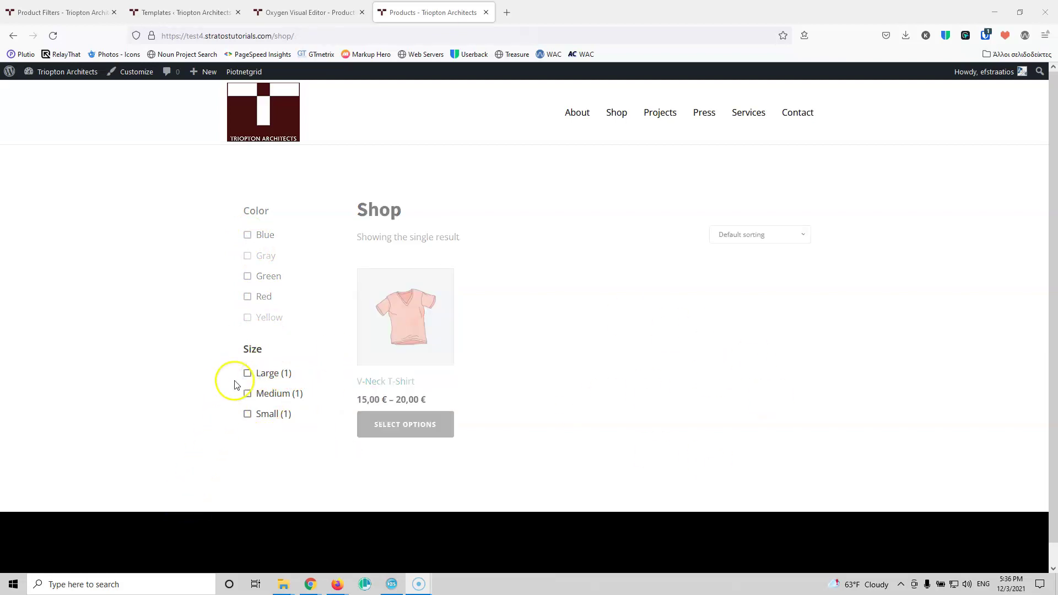
# Step: In the Product Filters layout, add an Active Facets element above the Color facet, check its style options, and save
pyautogui.click(71, 11)
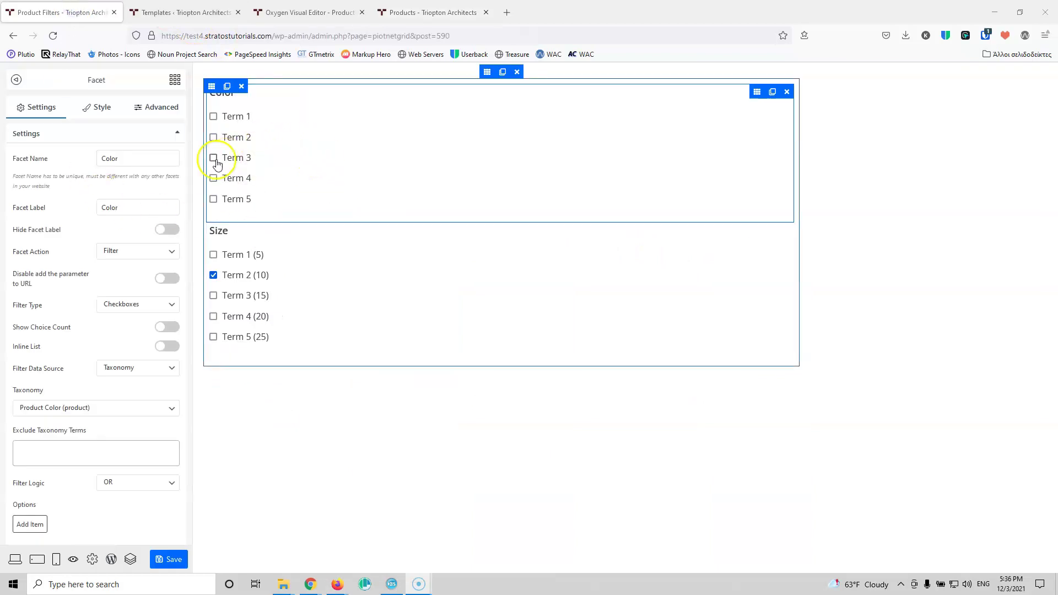
pyautogui.click(175, 80)
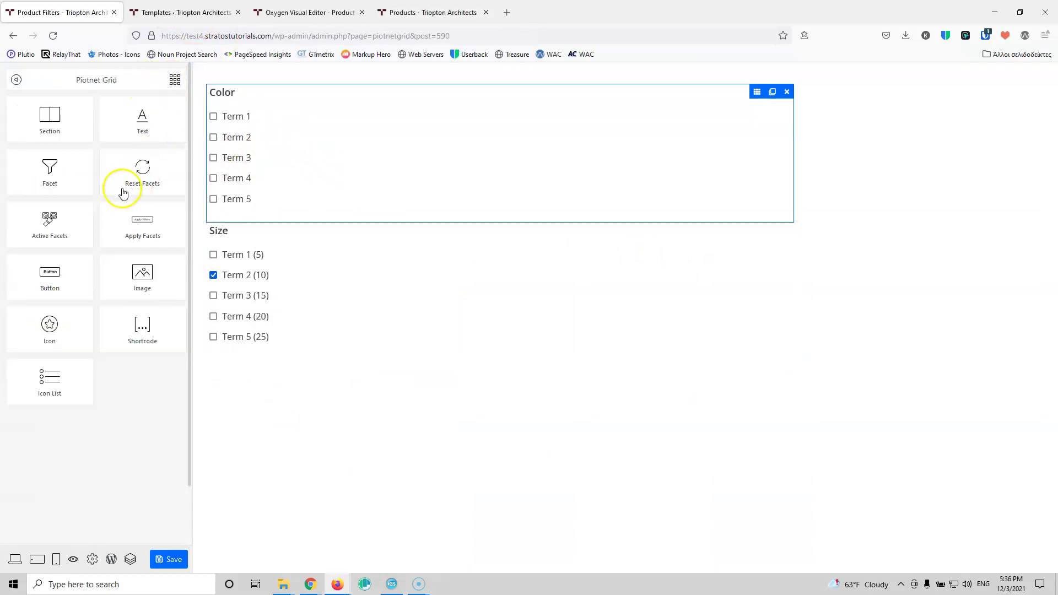
pyautogui.moveTo(52, 223); pyautogui.dragTo(274, 97)
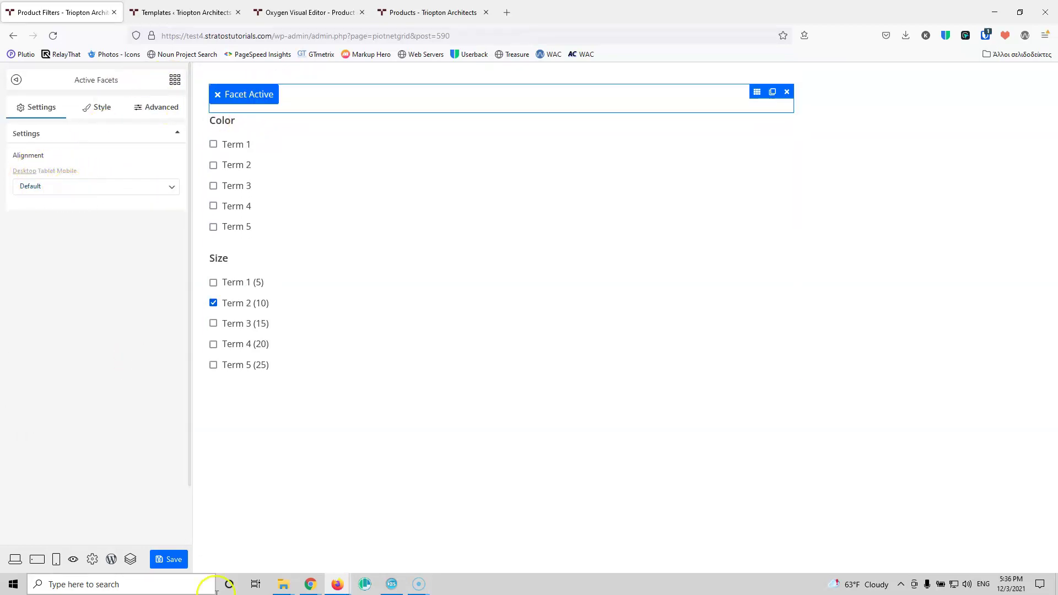
pyautogui.click(171, 560)
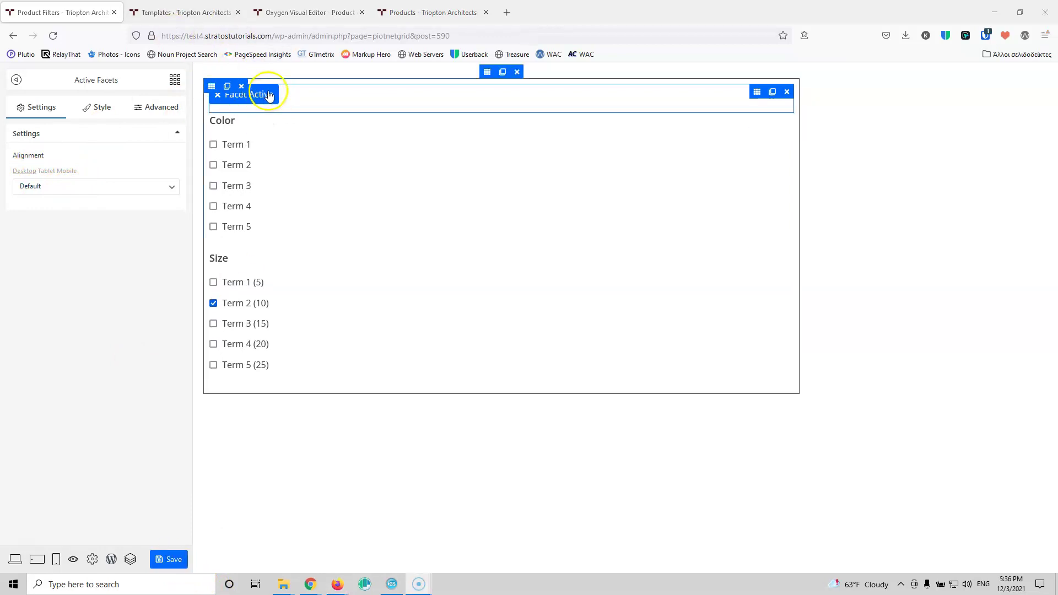
pyautogui.click(93, 109)
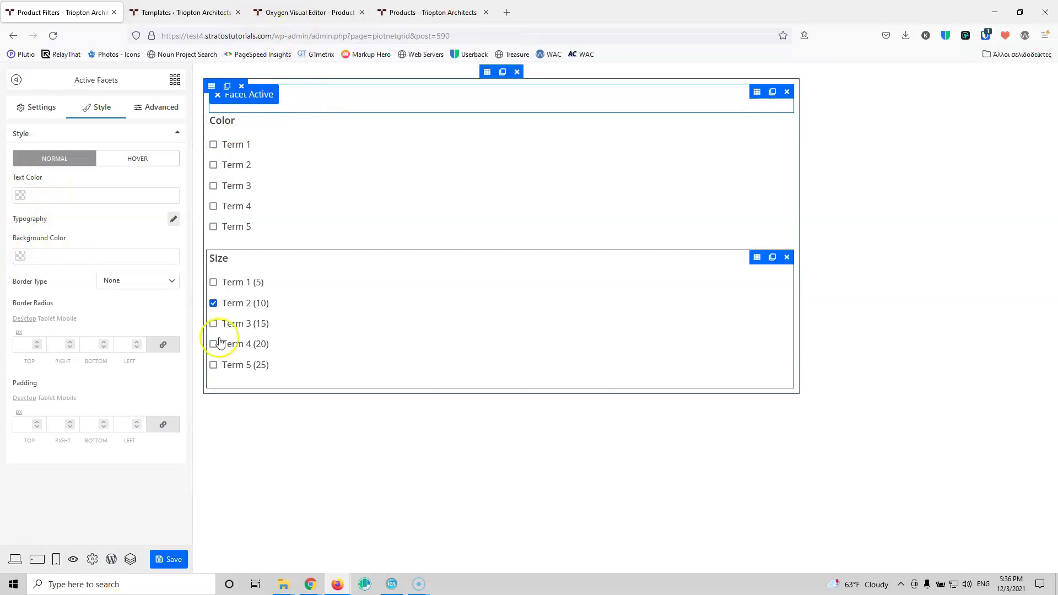
pyautogui.click(170, 559)
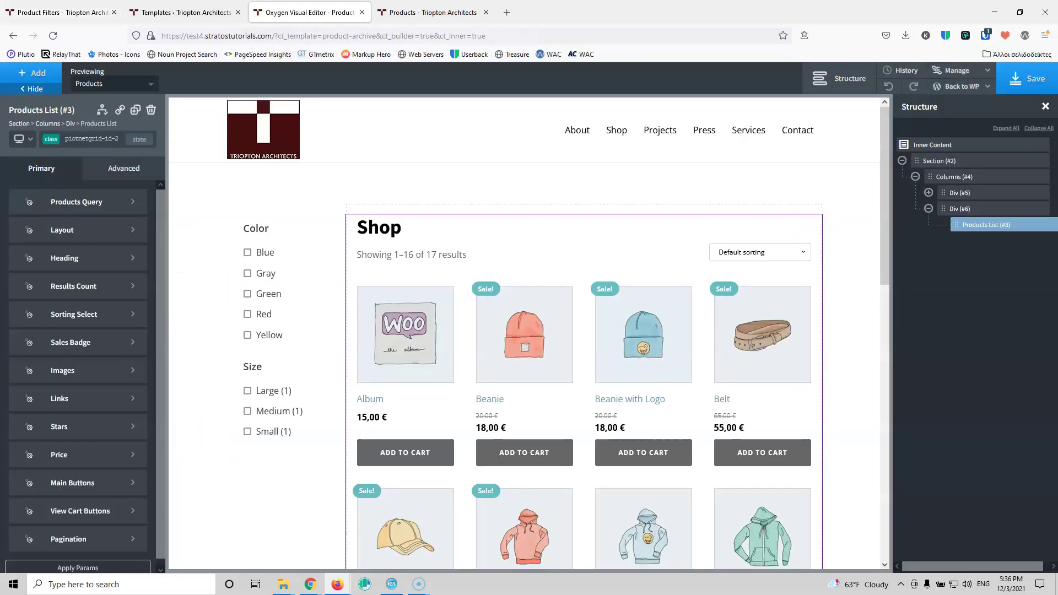
# Step: Reload the shop page, filter by Color Blue, and remove the filter through its active facet label
pyautogui.click(423, 8)
pyautogui.click(53, 35)
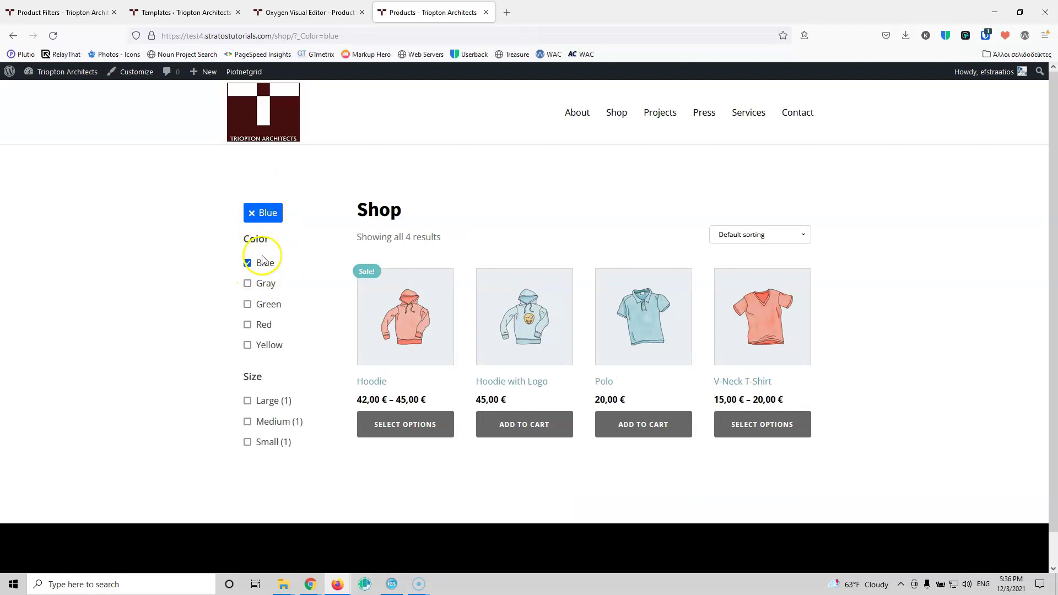
pyautogui.click(252, 215)
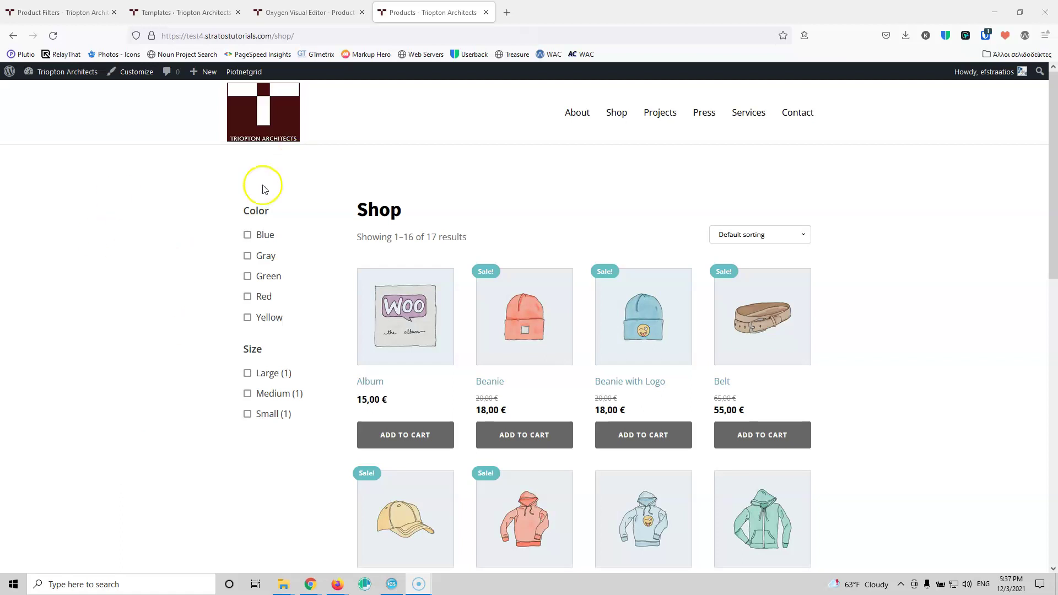
pyautogui.click(81, 14)
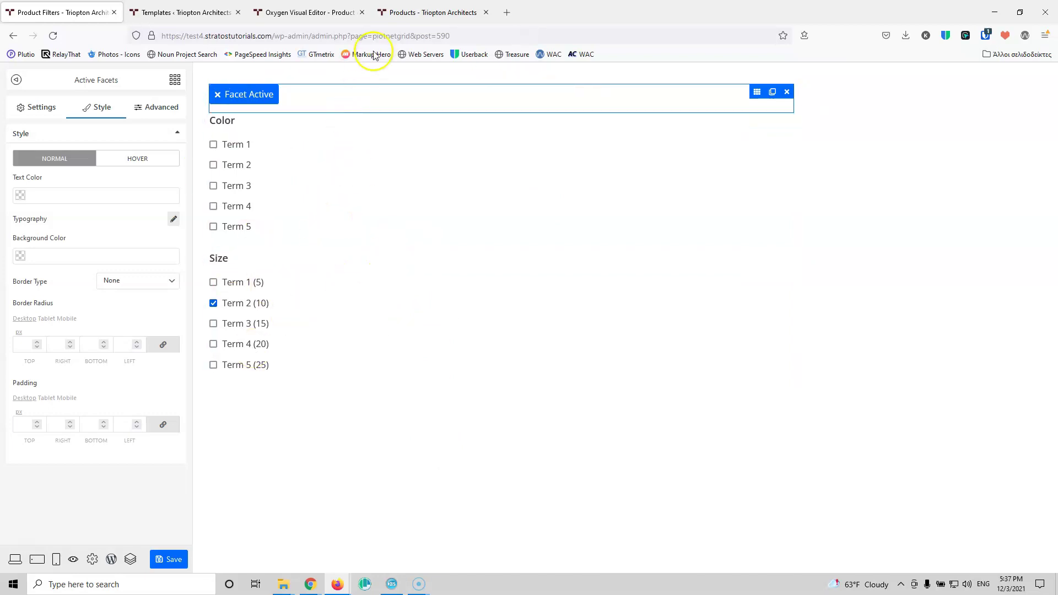
pyautogui.click(433, 10)
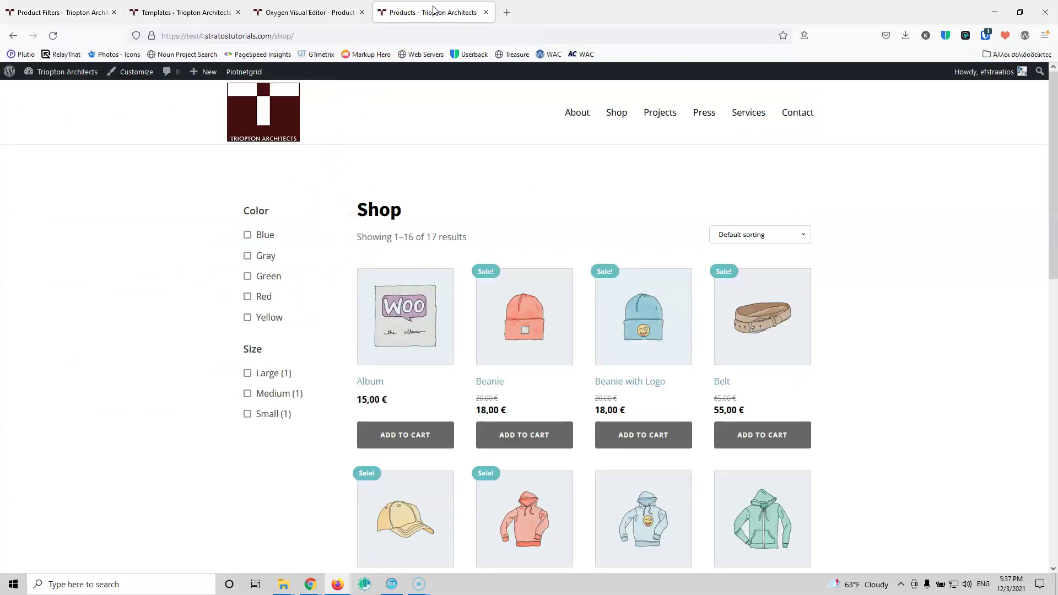